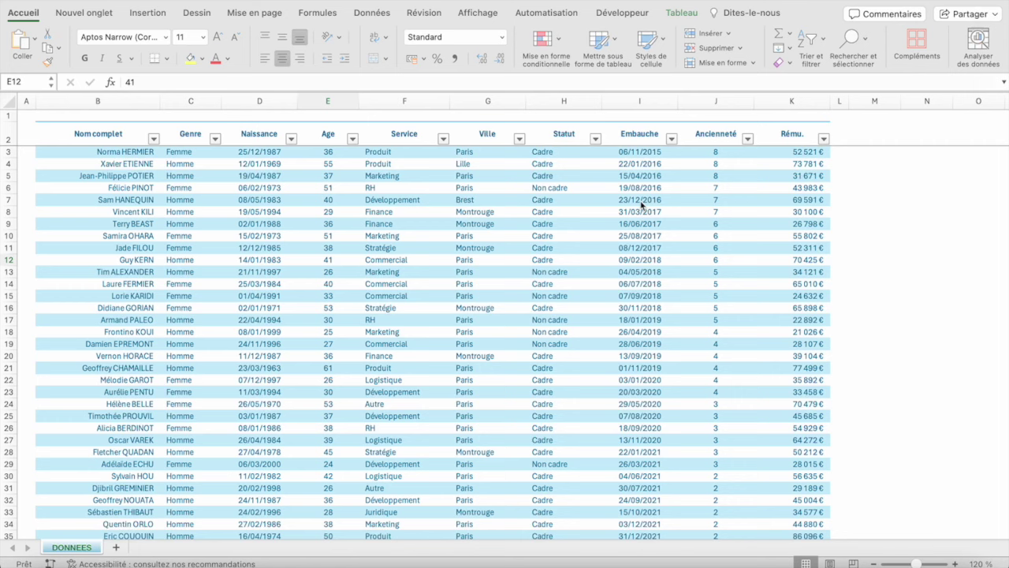
Step: Insert a pivot table from the Tab_Salariés employee table on a new sheet
click(136, 154)
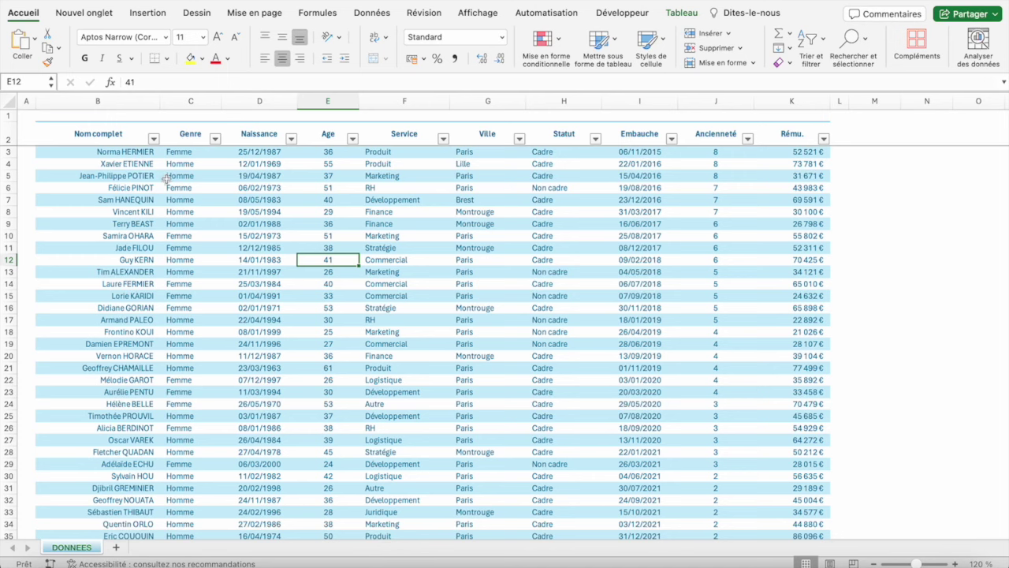
scroll(189, 188, right, 1)
scroll(276, 187, left, 1)
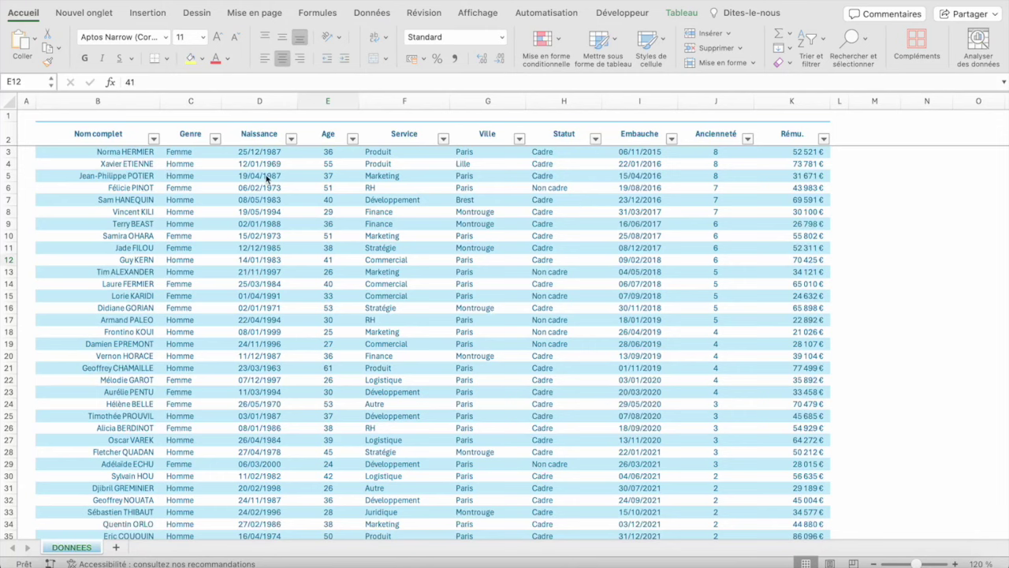
click(184, 165)
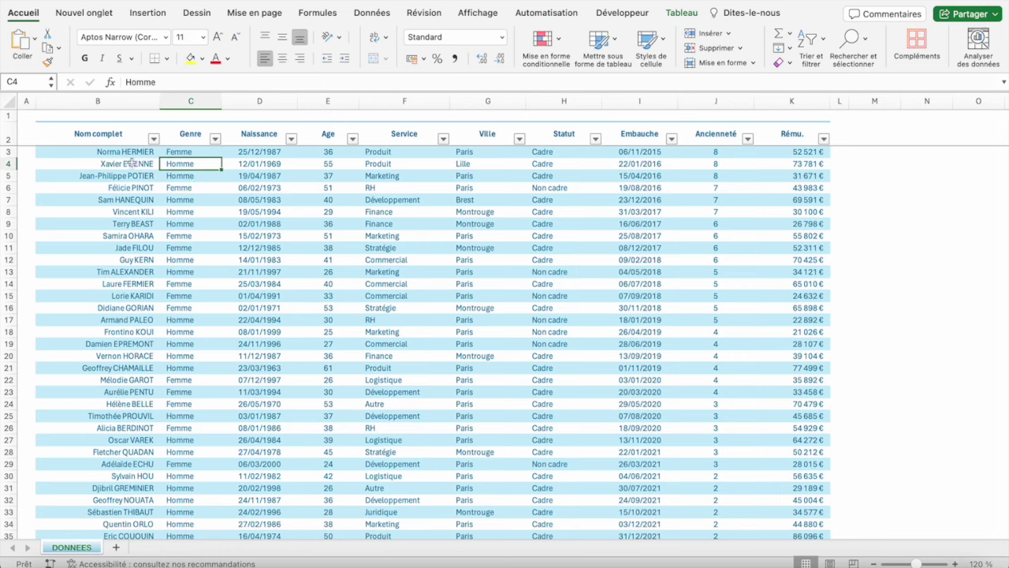
mouse_move(75, 140)
mouse_down()
mouse_move(158, 150)
mouse_move(469, 249)
mouse_up()
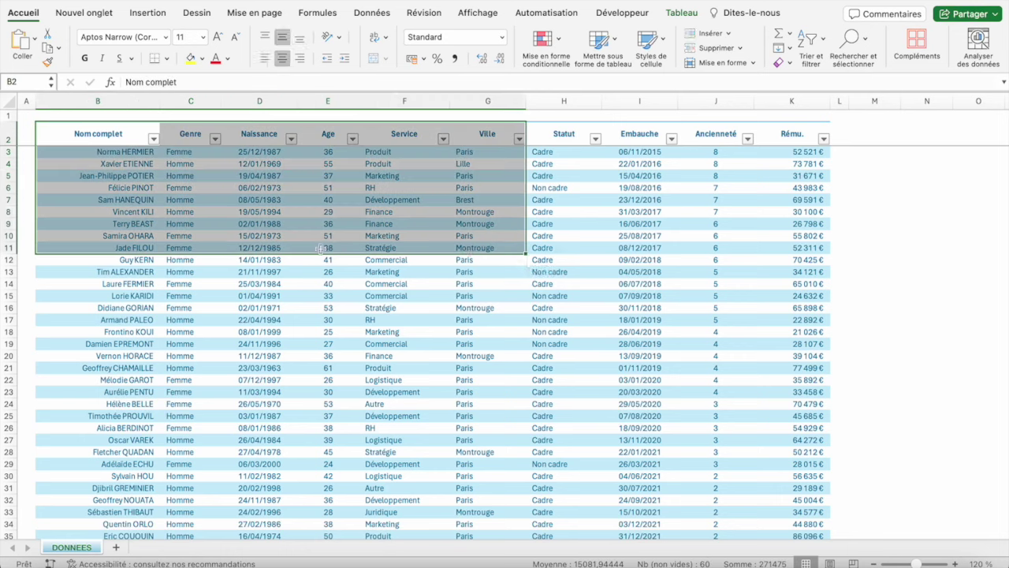
click(175, 165)
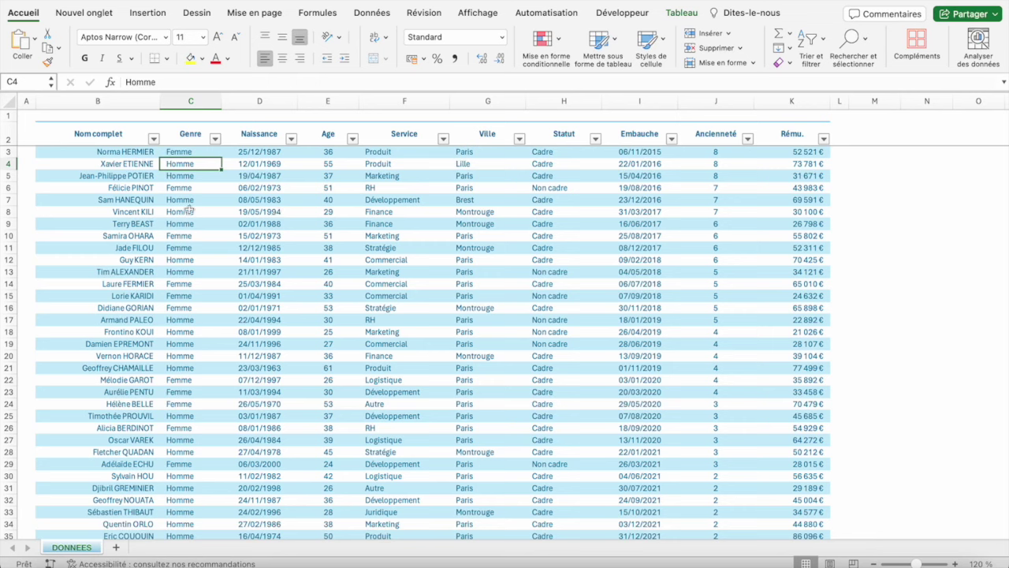
click(135, 14)
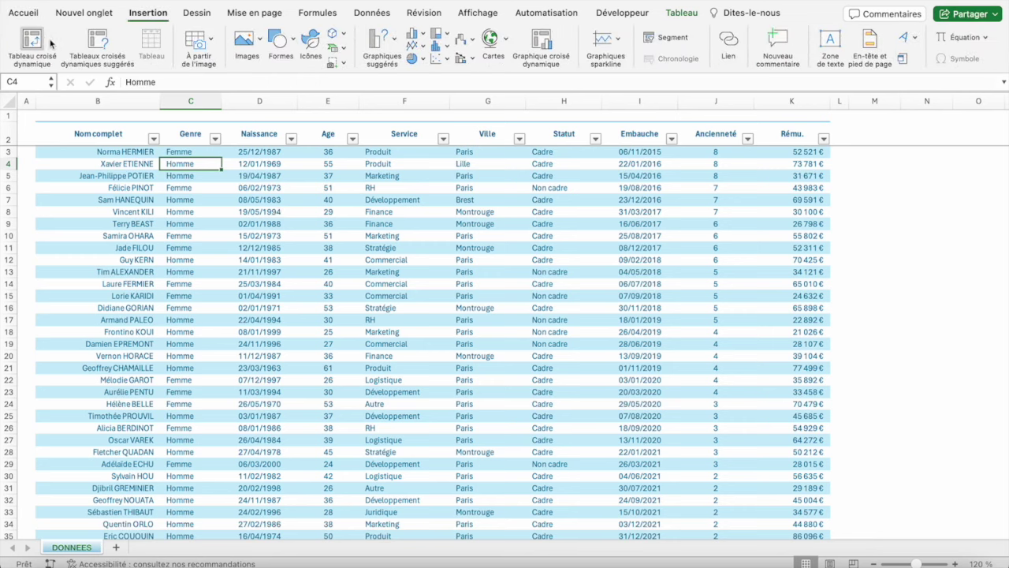
click(31, 41)
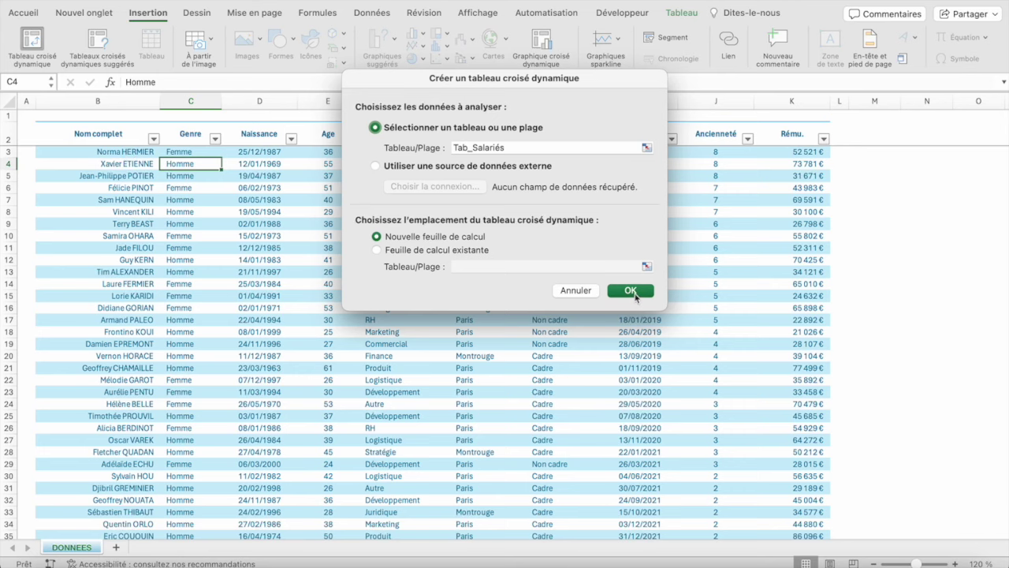
click(630, 290)
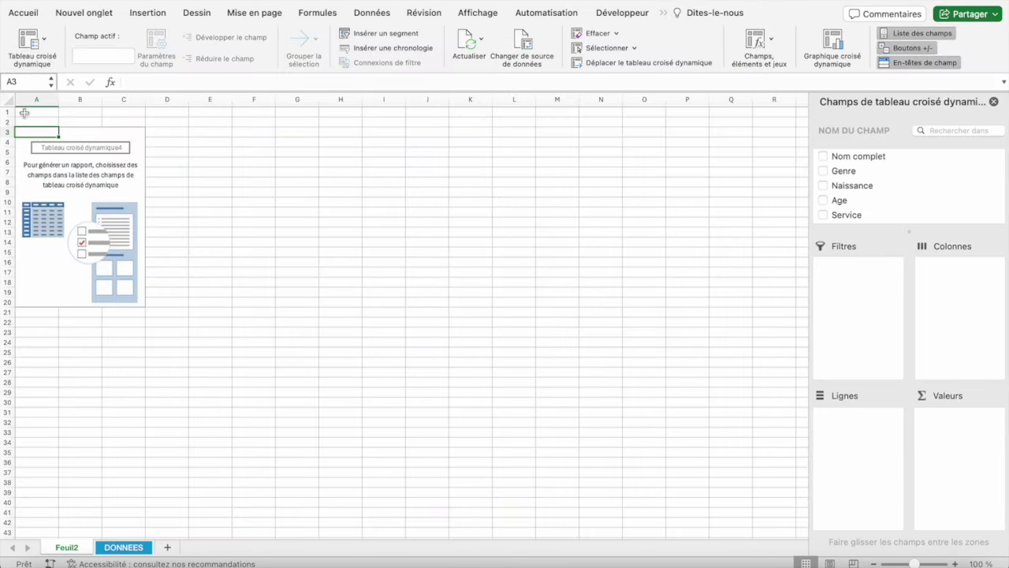
Step: Move the pivot to start at B2 by deleting row 2 and inserting column A, and hide the gridlines
right_click(8, 122)
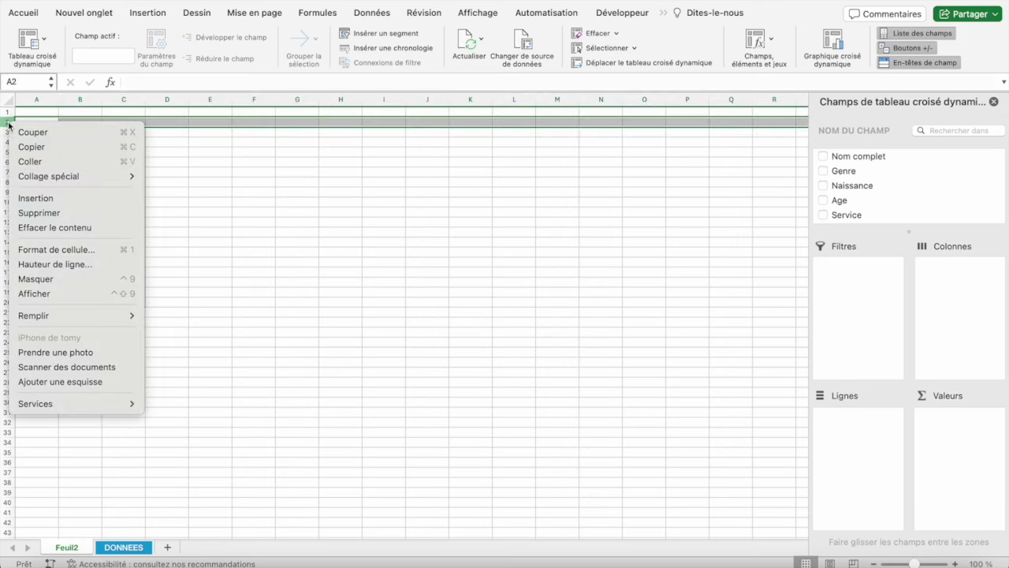
click(36, 213)
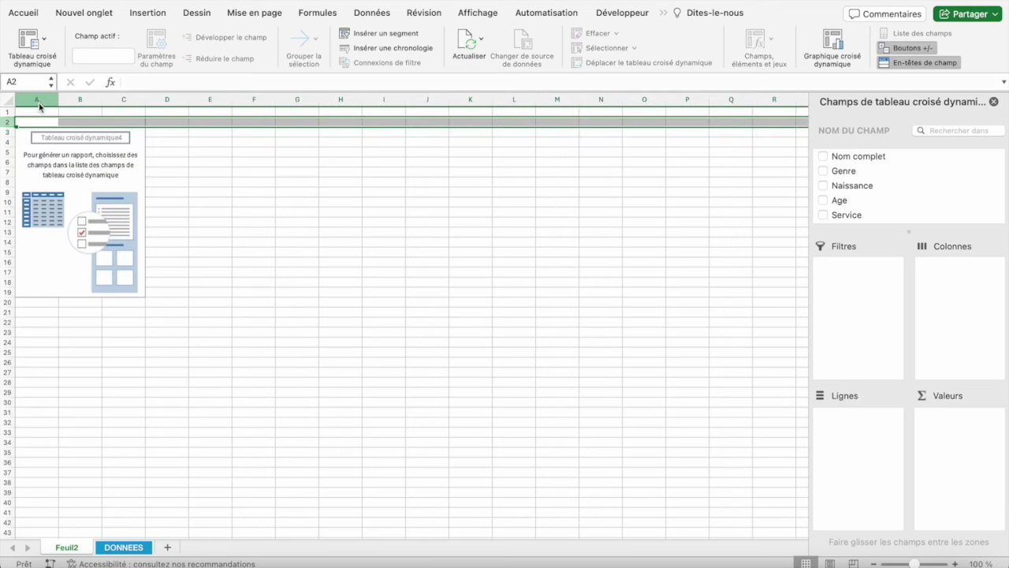
right_click(40, 100)
click(58, 179)
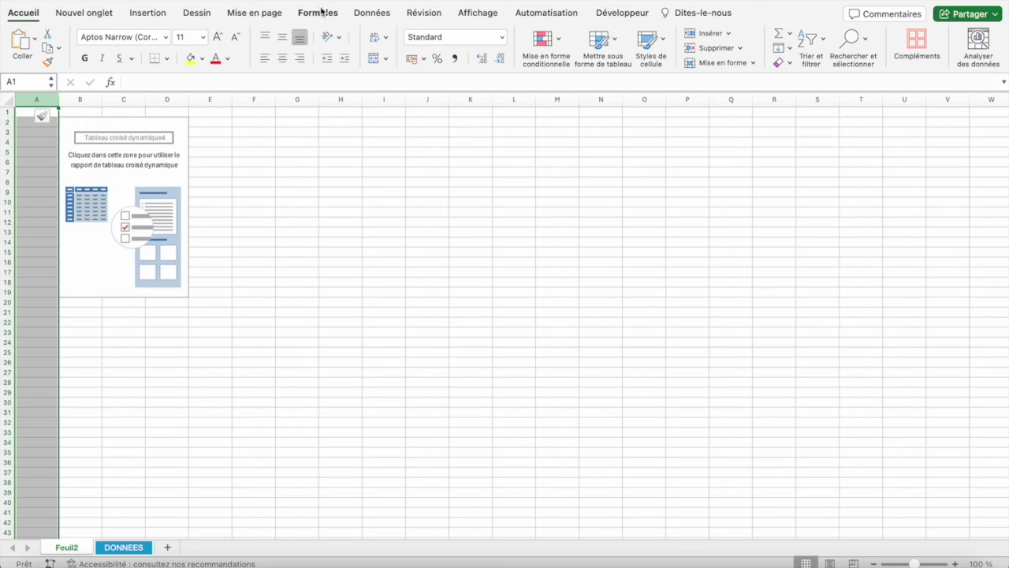
click(254, 13)
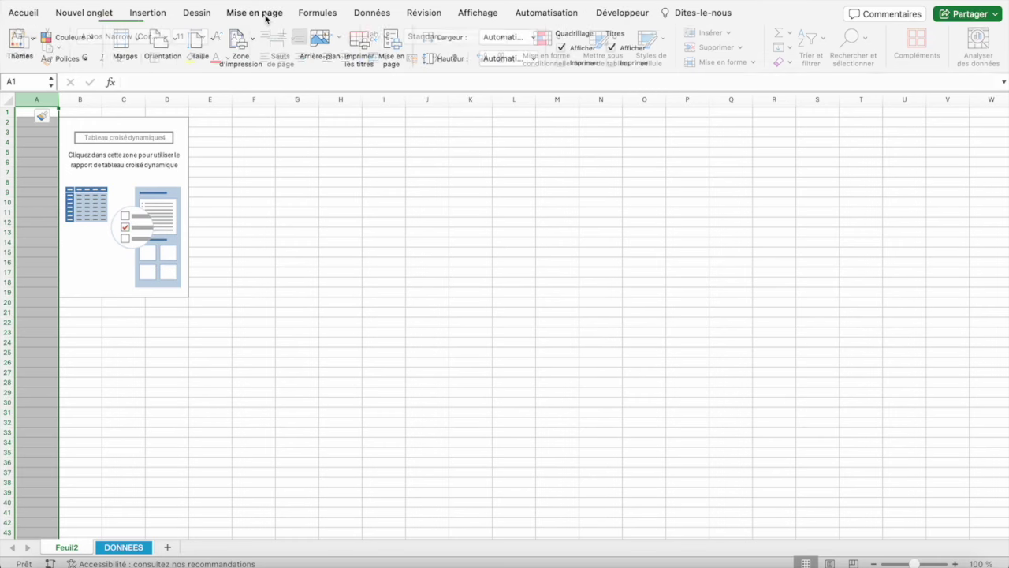
click(562, 49)
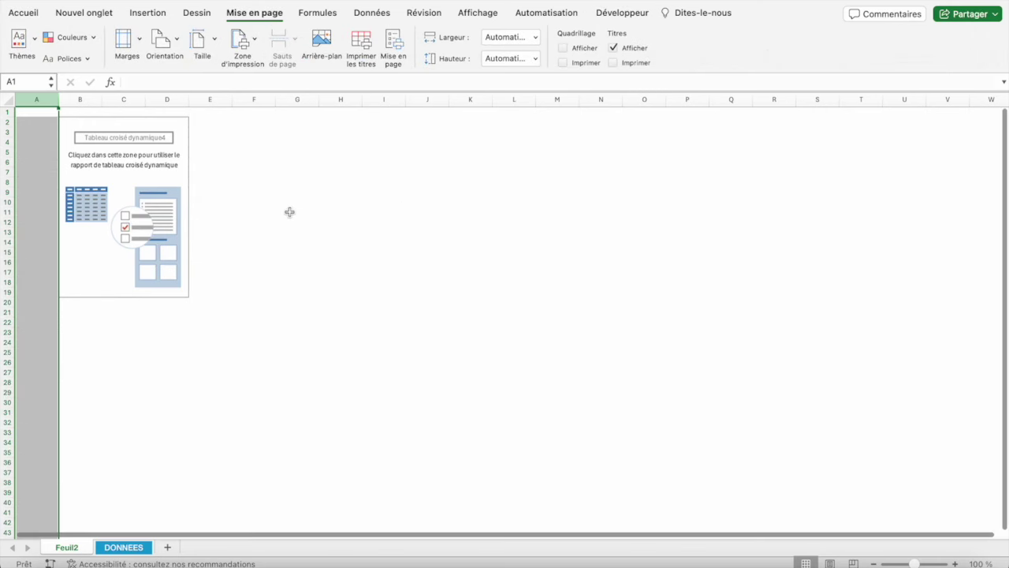
click(36, 112)
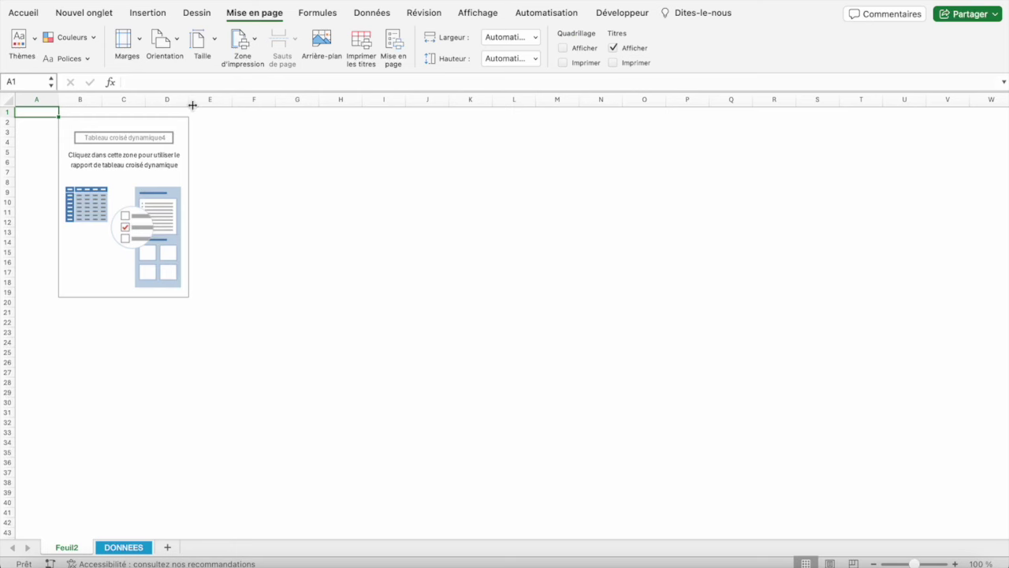
scroll(927, 480, up, 4)
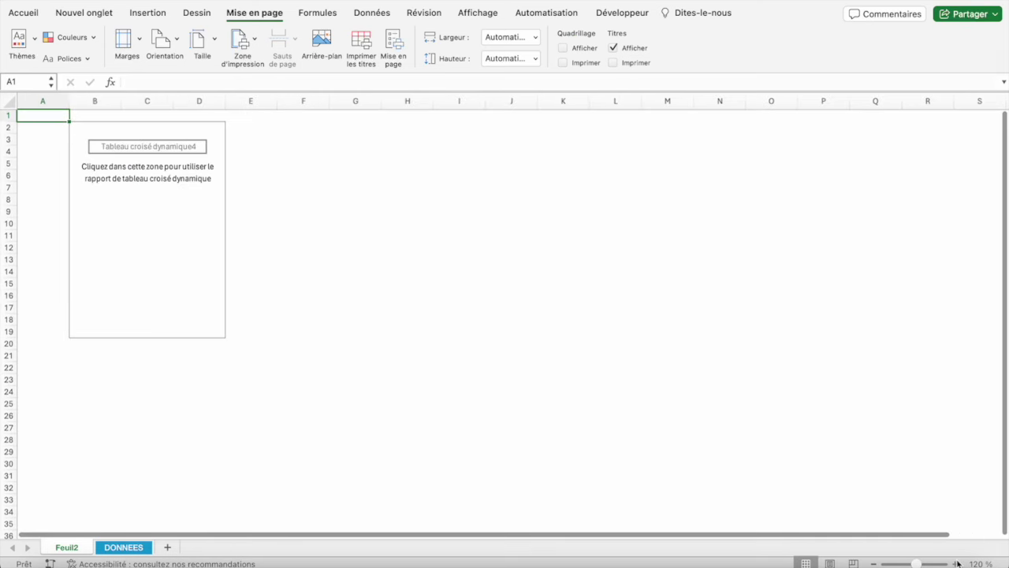
Step: Put Rému. into the pivot values as a sum of 3428599, then go to the DONNEES sheet
click(103, 135)
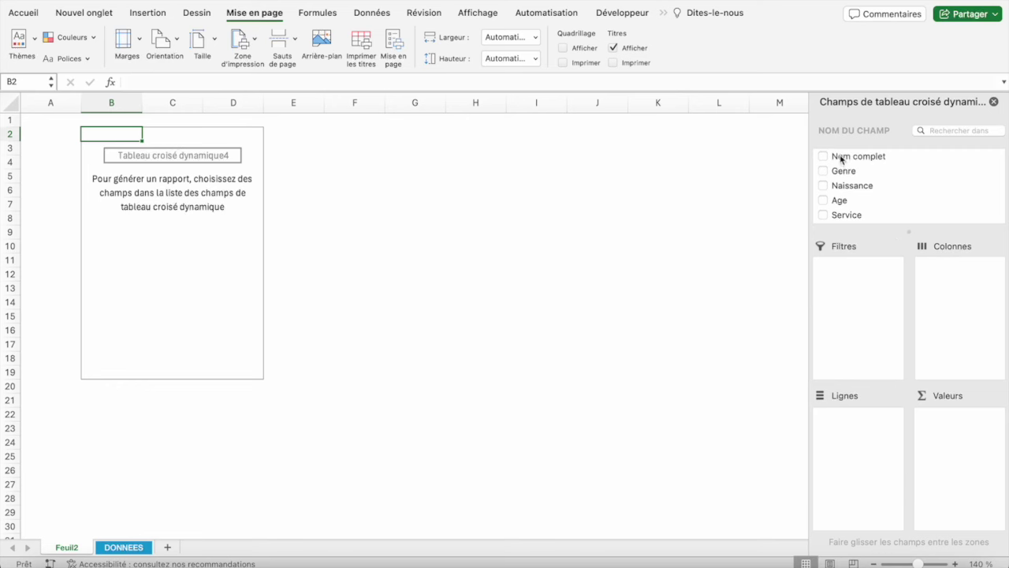
scroll(859, 185, down, 3)
scroll(858, 182, down, 1)
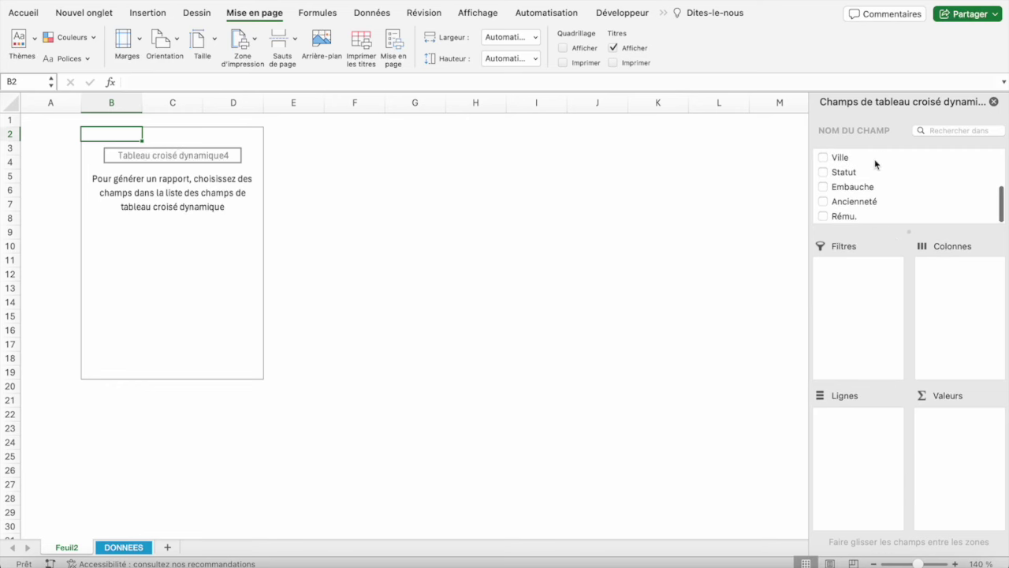
scroll(863, 170, up, 5)
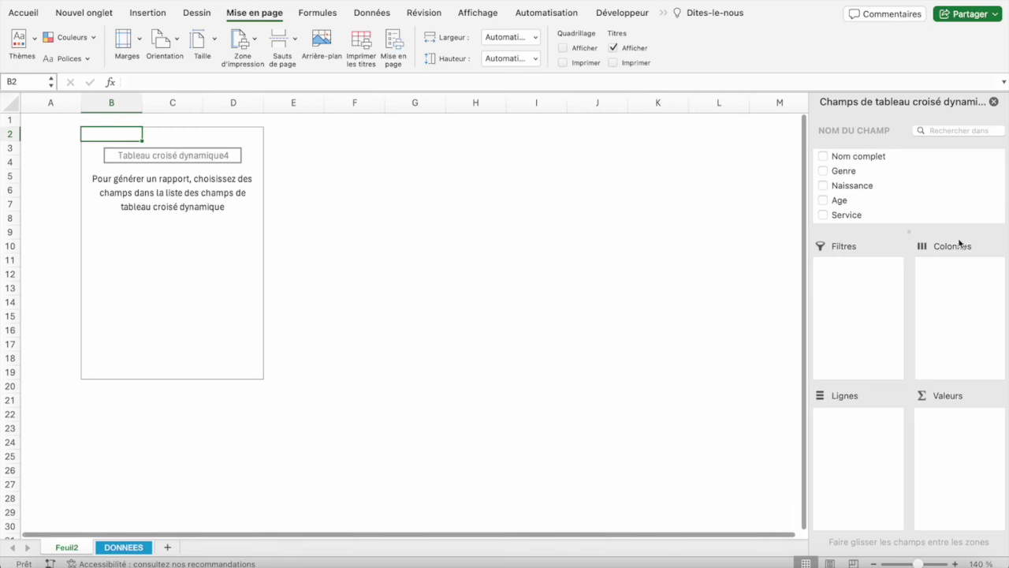
scroll(853, 196, down, 3)
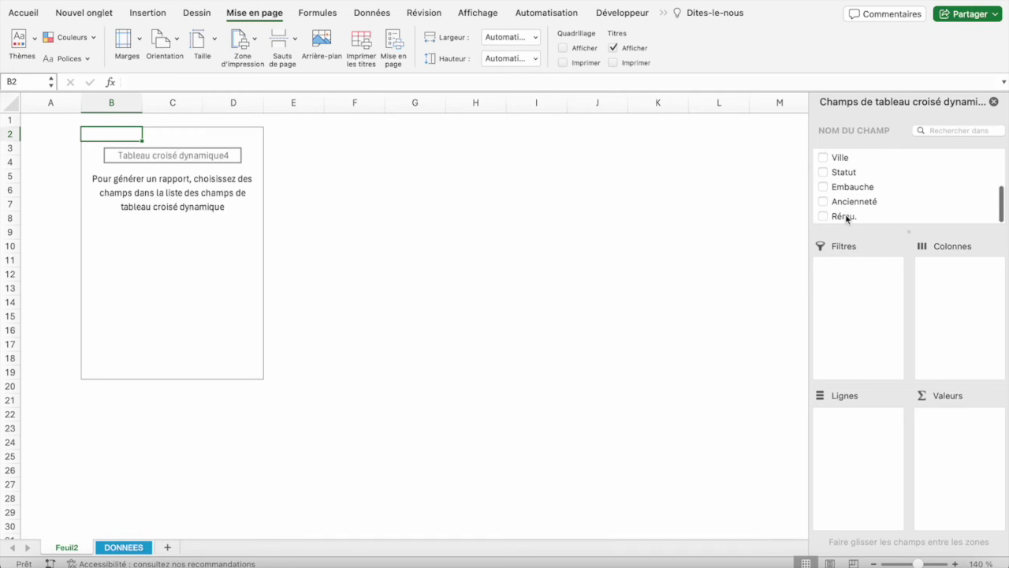
click(847, 218)
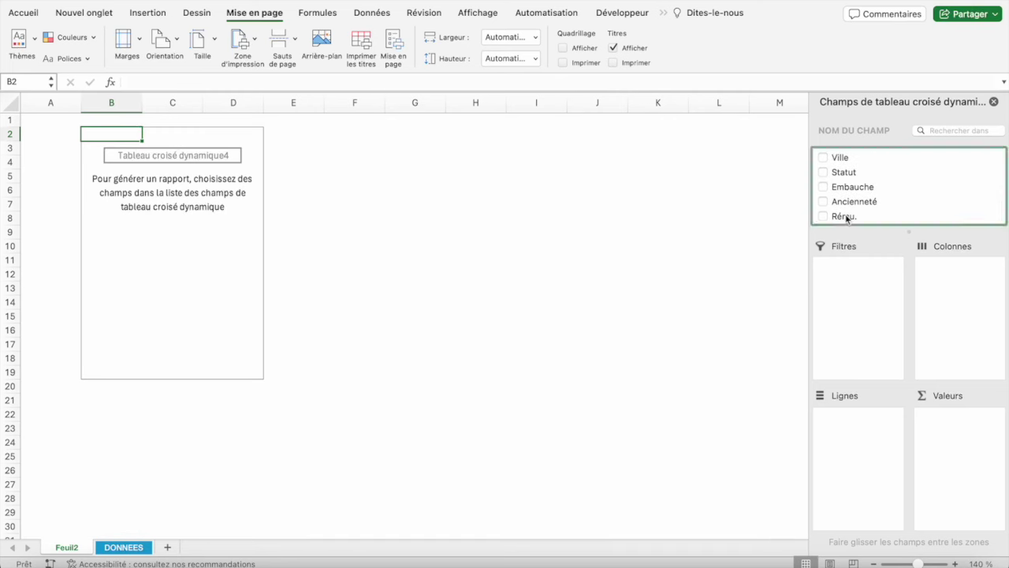
click(823, 218)
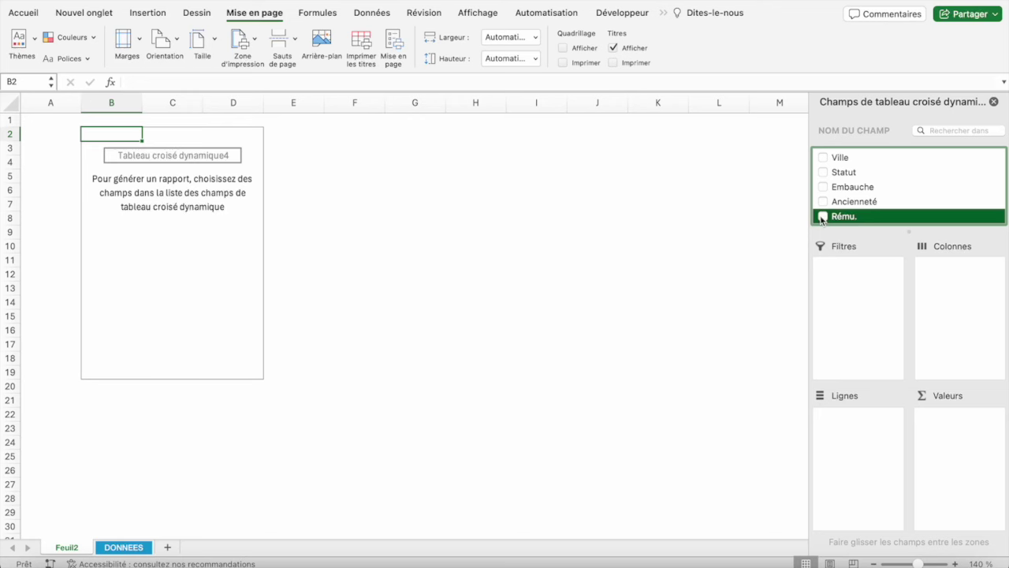
click(822, 218)
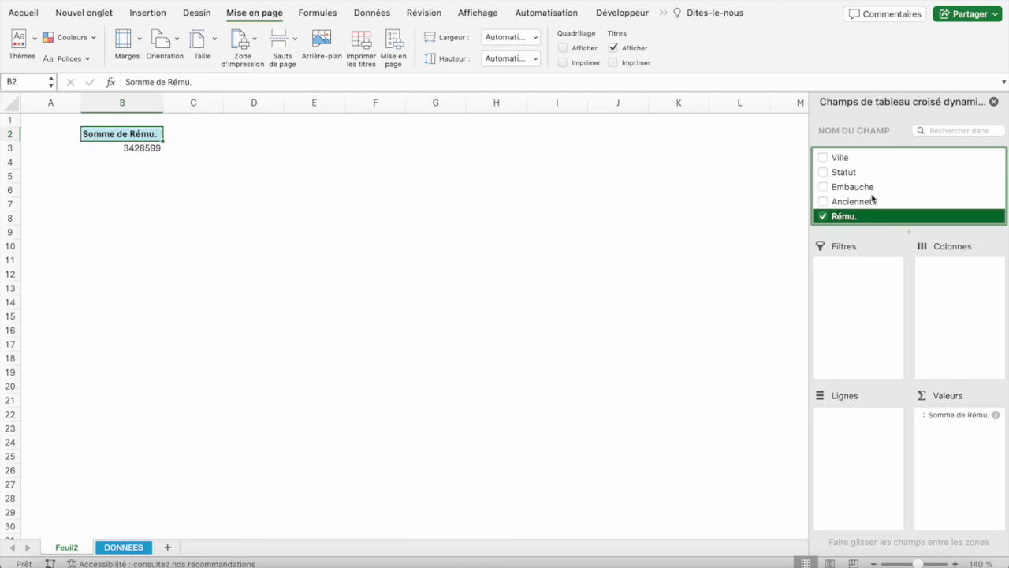
click(823, 217)
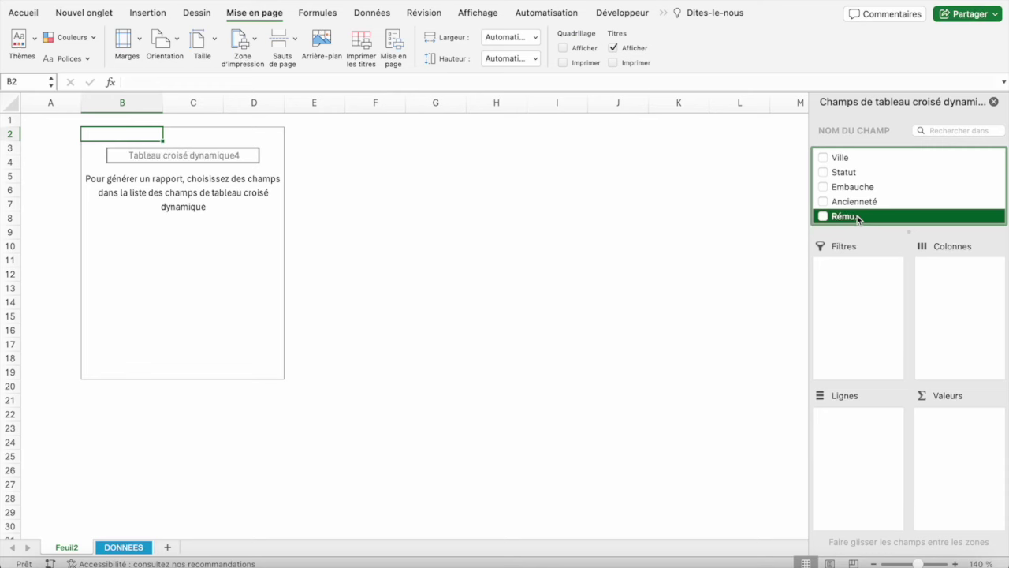
drag(858, 219, 957, 435)
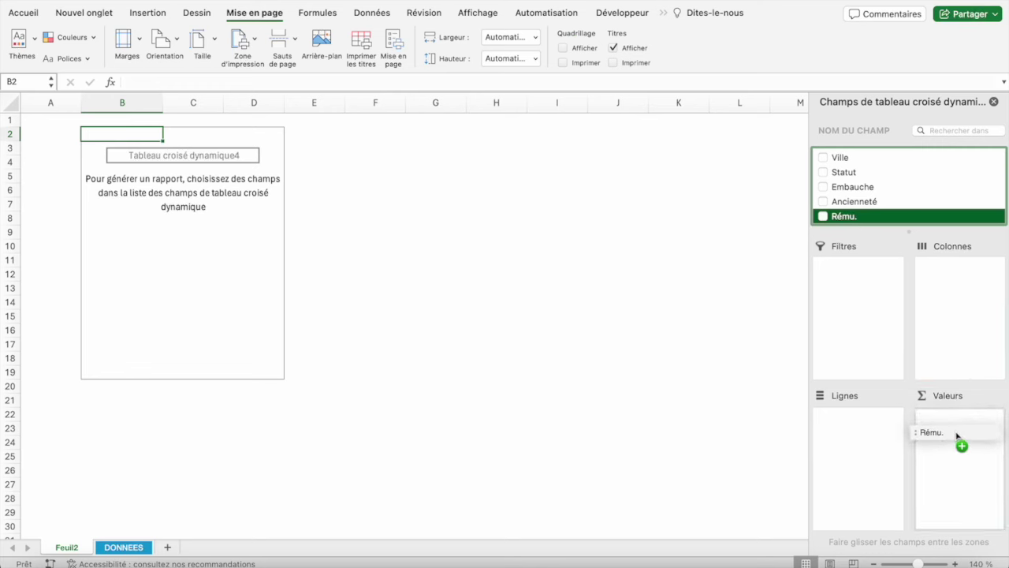
drag(957, 435, 957, 435)
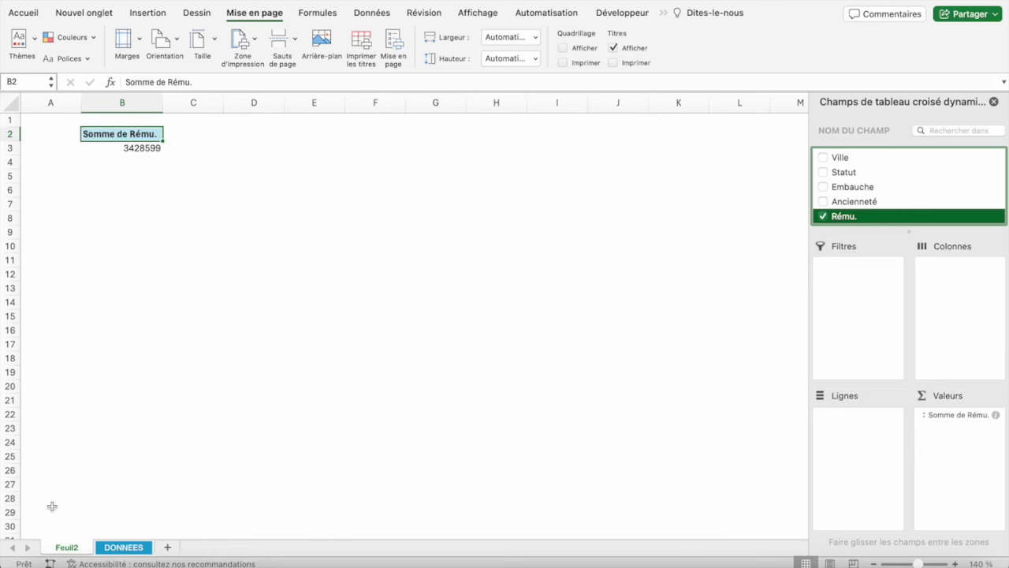
click(111, 549)
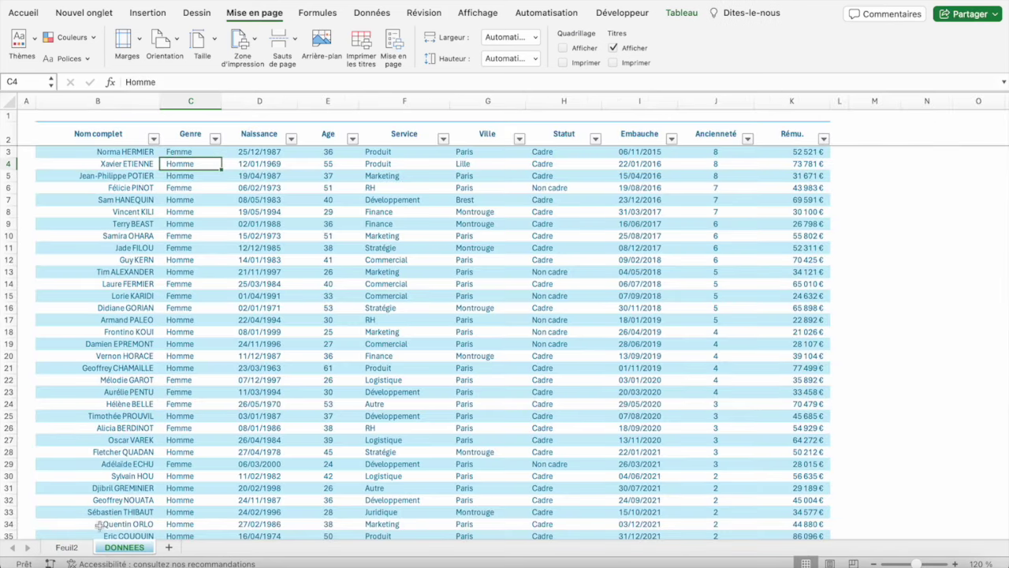
Step: Return to Feuil2 and select the Somme de Rému. total in B3
click(71, 546)
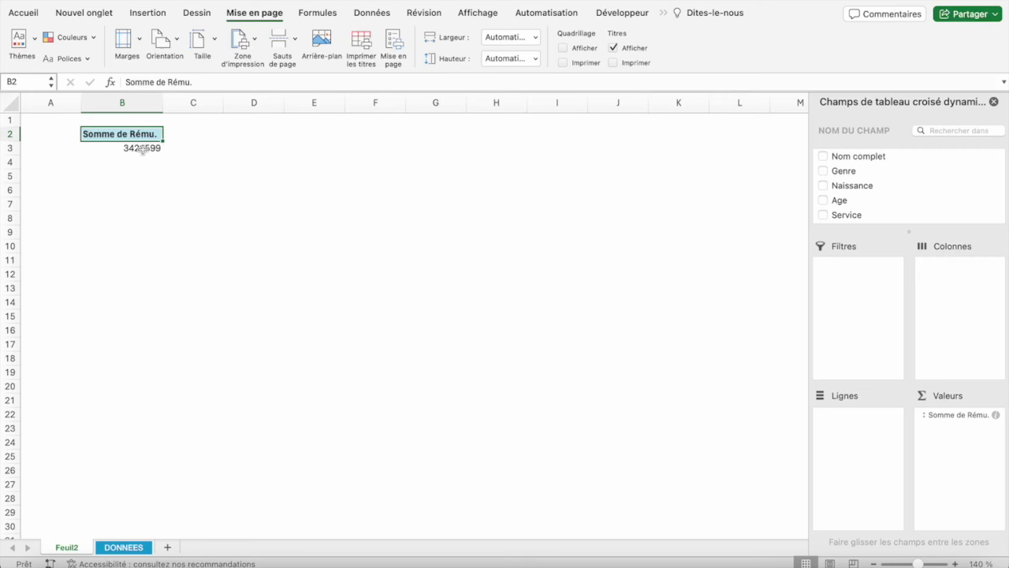
click(143, 150)
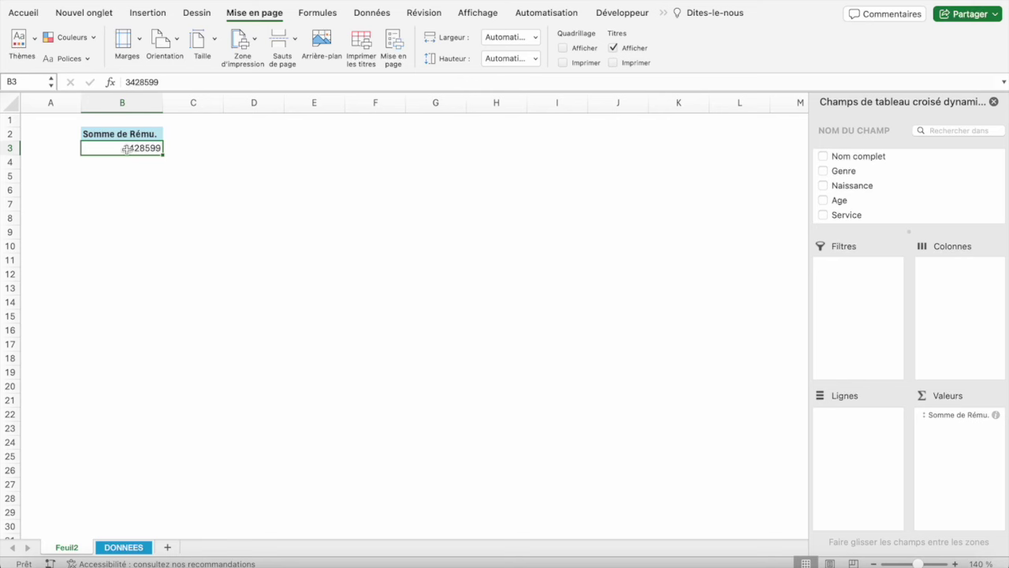
Step: Summarise Rému. as Moyenne (48979,98571) instead of a sum, then go to DONNEES
right_click(126, 149)
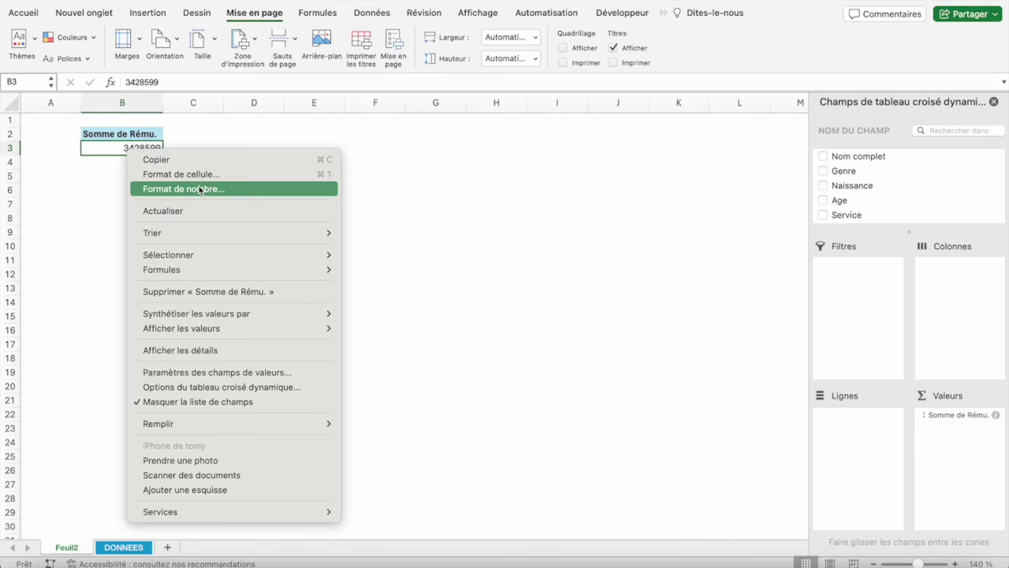
mouse_move(196, 314)
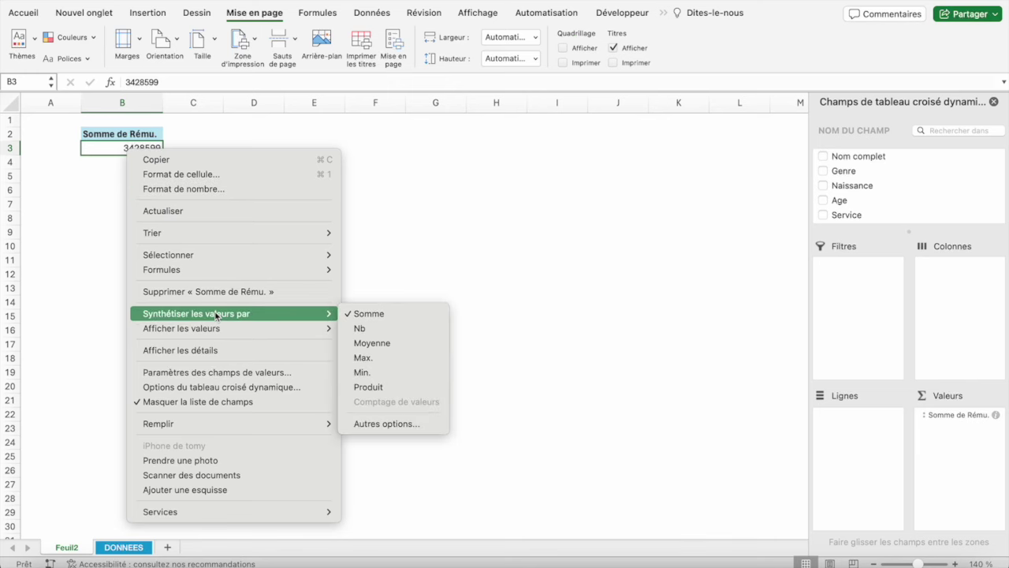
click(968, 417)
click(969, 416)
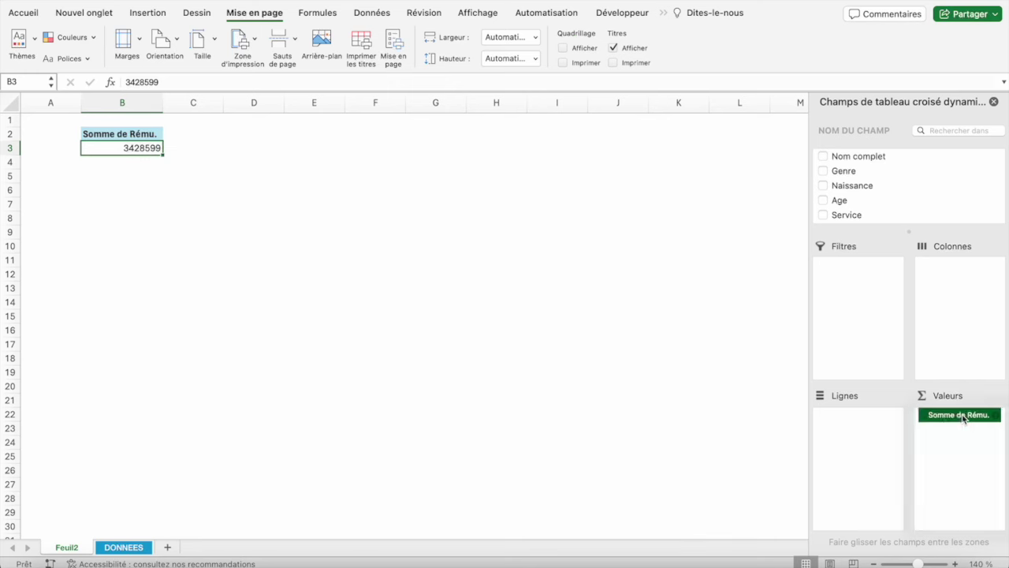
click(139, 149)
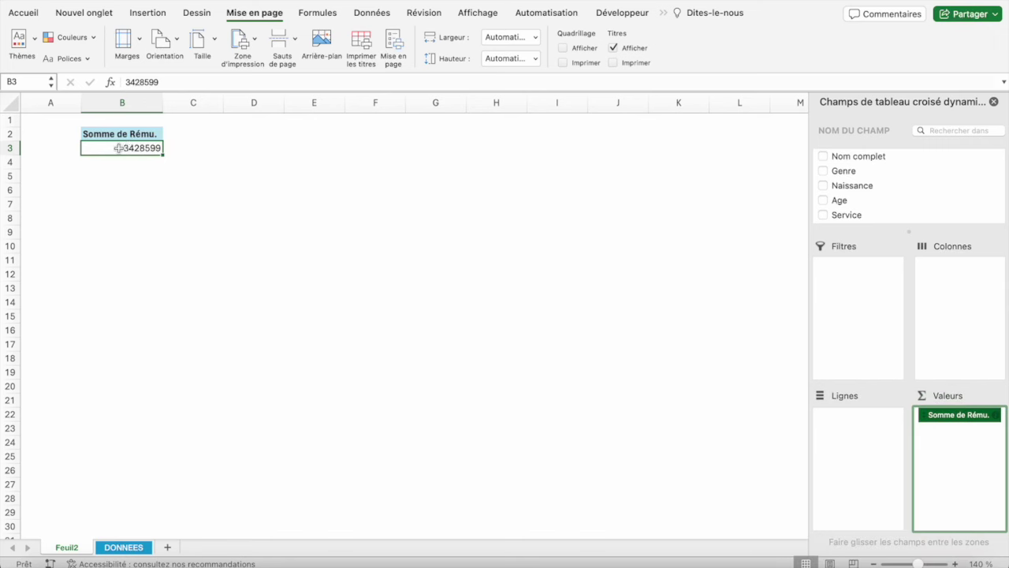
right_click(119, 148)
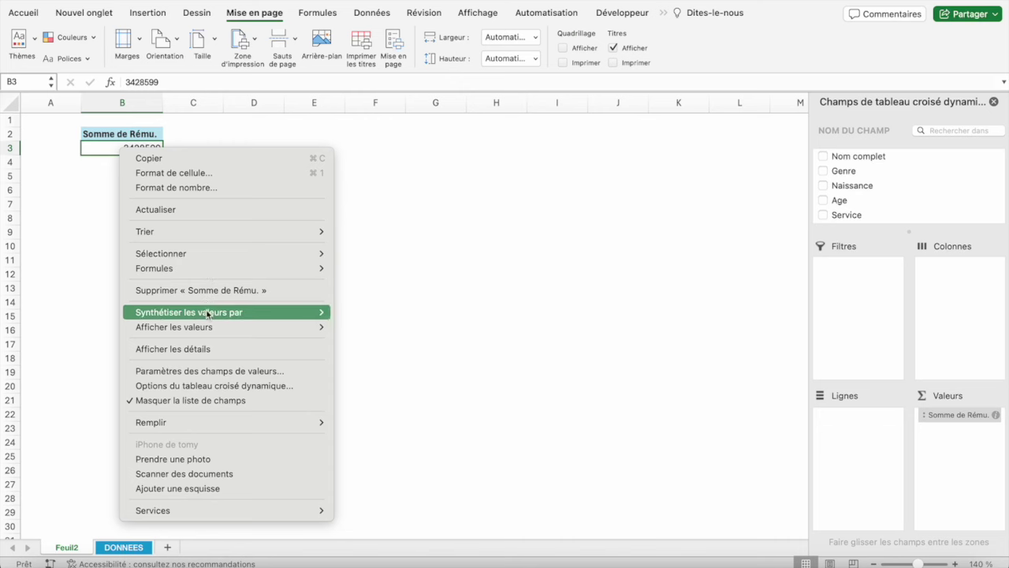
mouse_move(190, 313)
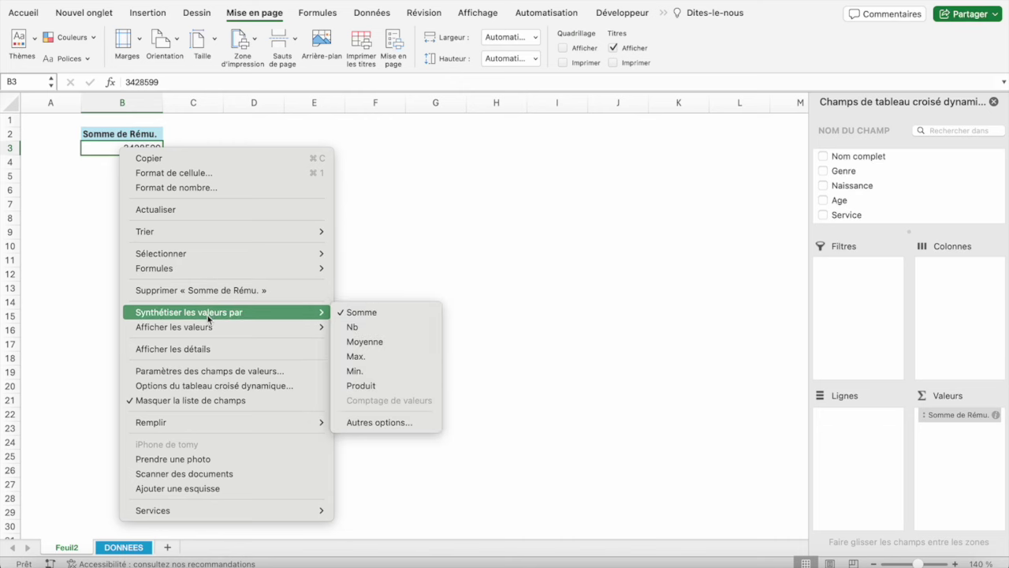
click(365, 341)
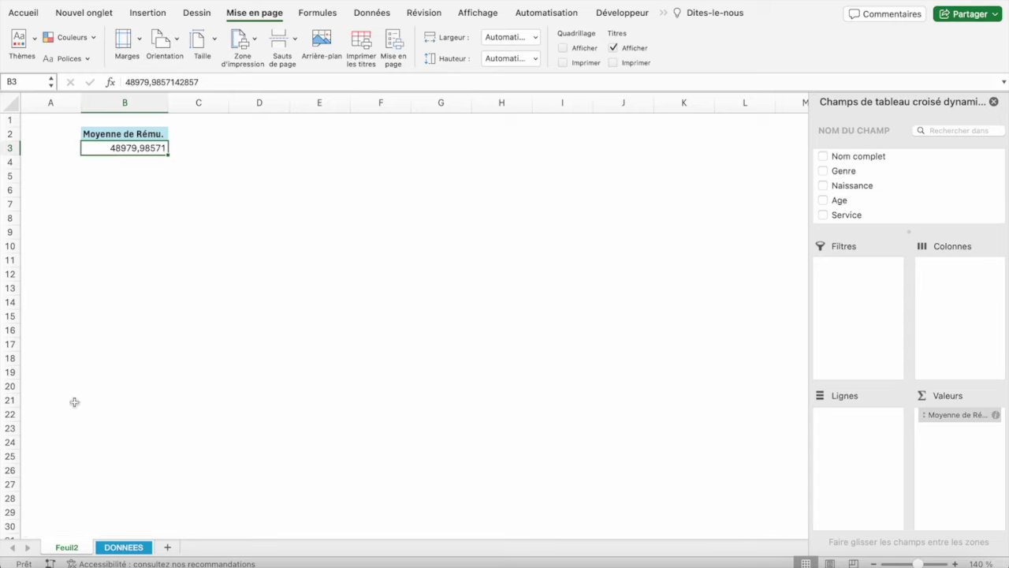
click(123, 547)
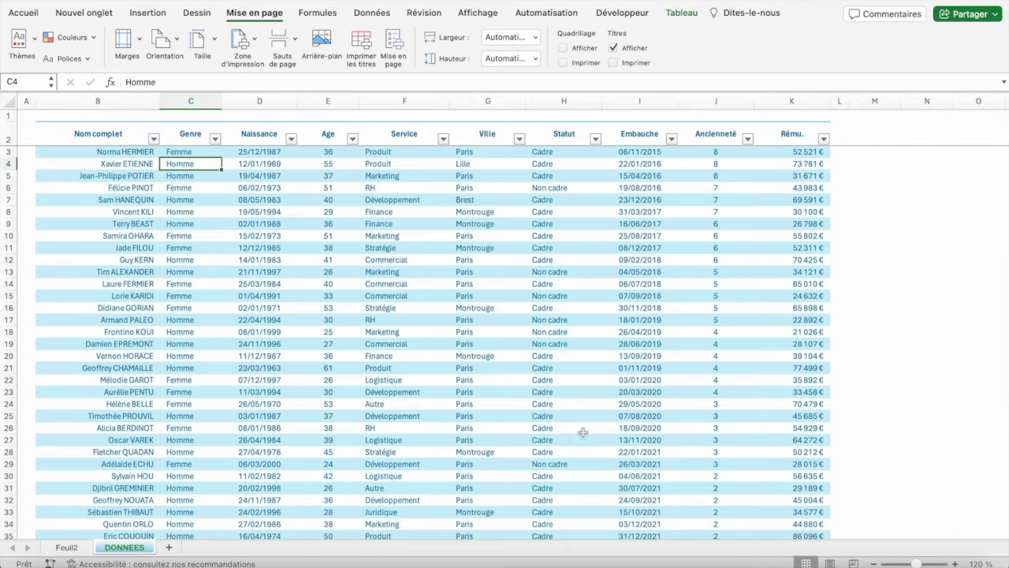
Step: Select the Rému. column from K3 down to check its average, then return to Feuil2
click(803, 150)
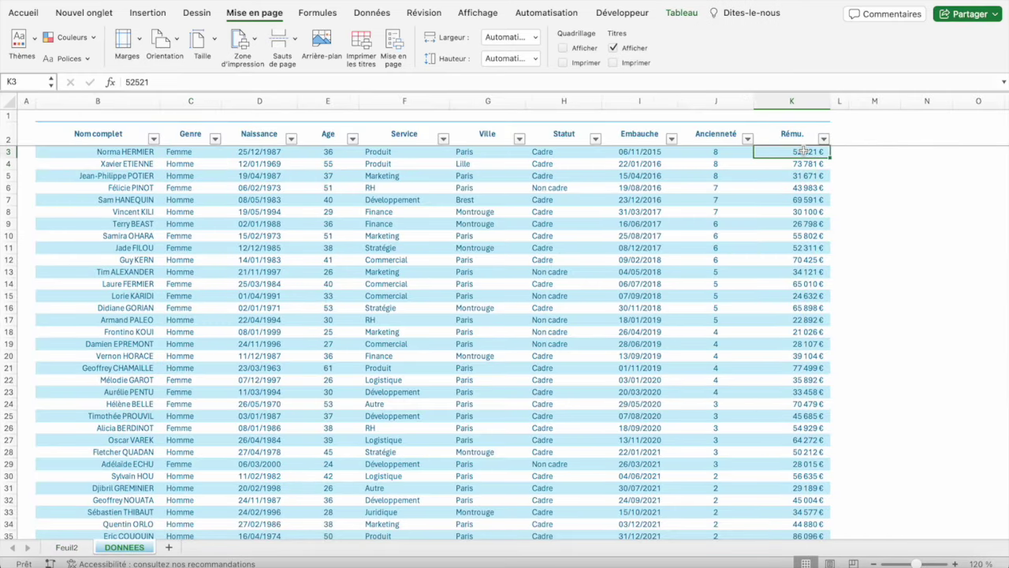
key(ctrl+shift+Down)
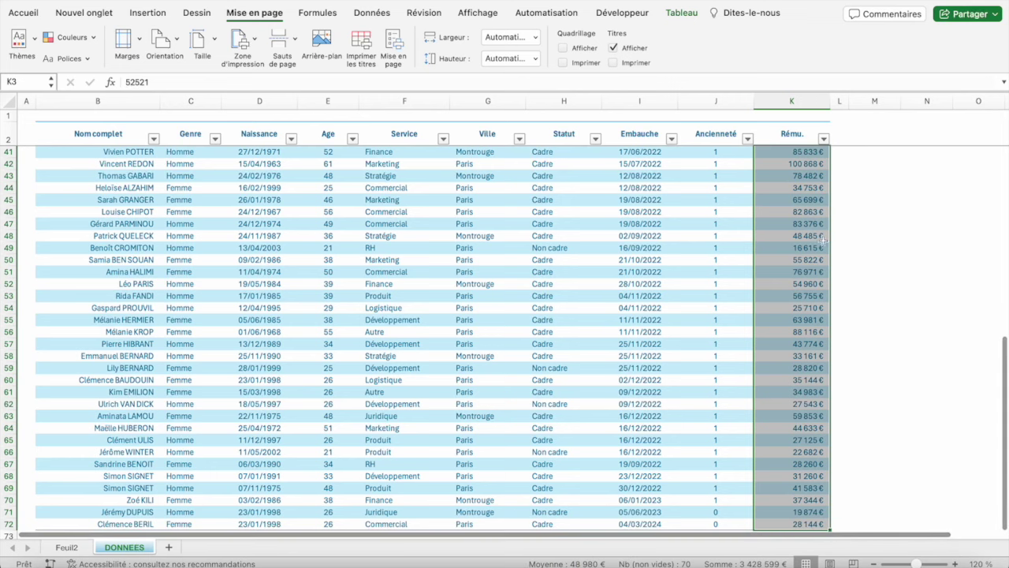
scroll(804, 193, up, 5)
scroll(804, 193, up, 5)
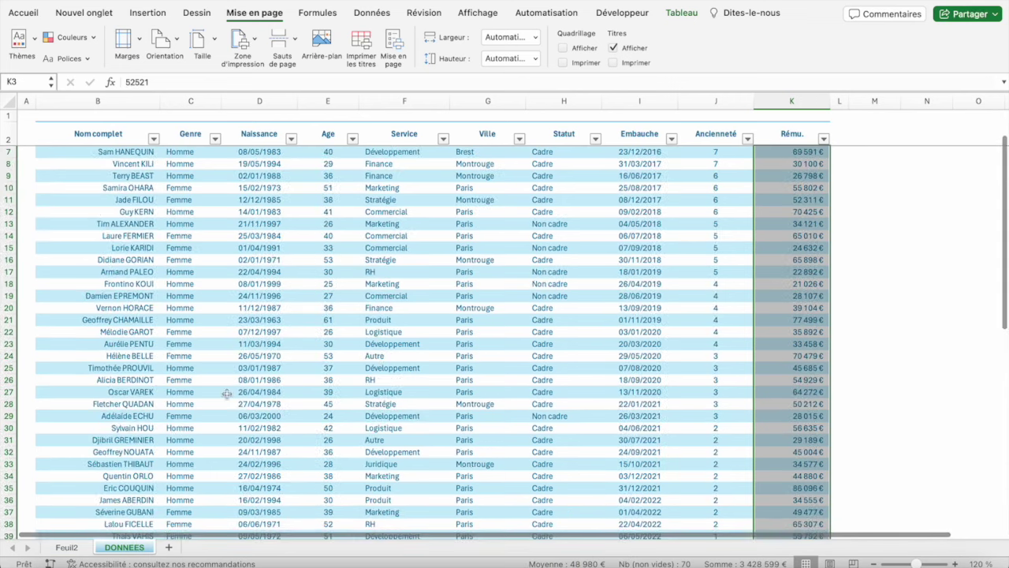
click(67, 547)
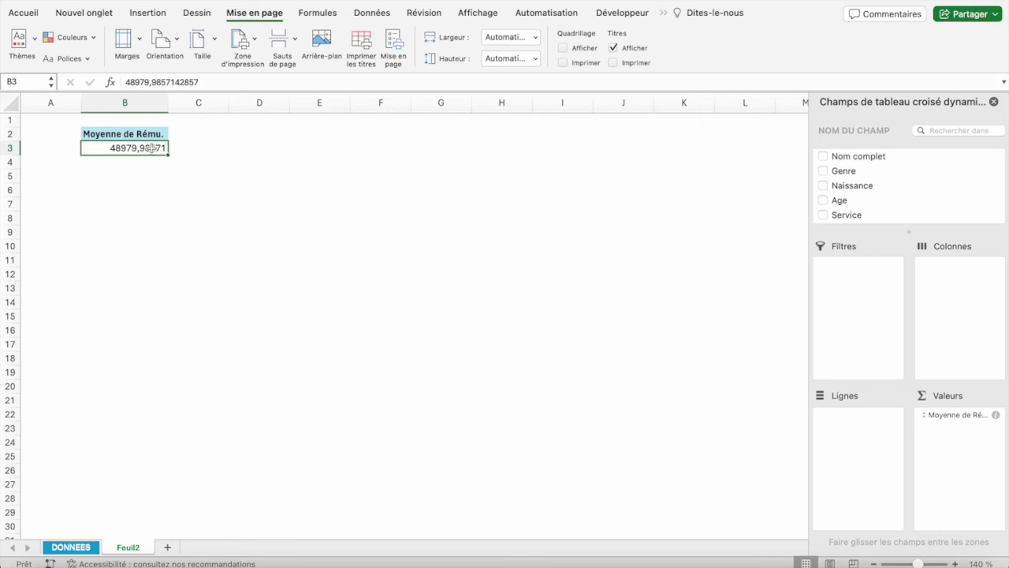
Step: Format the average pay as Monétaire with 0 decimals so it shows 48 980 €
right_click(153, 148)
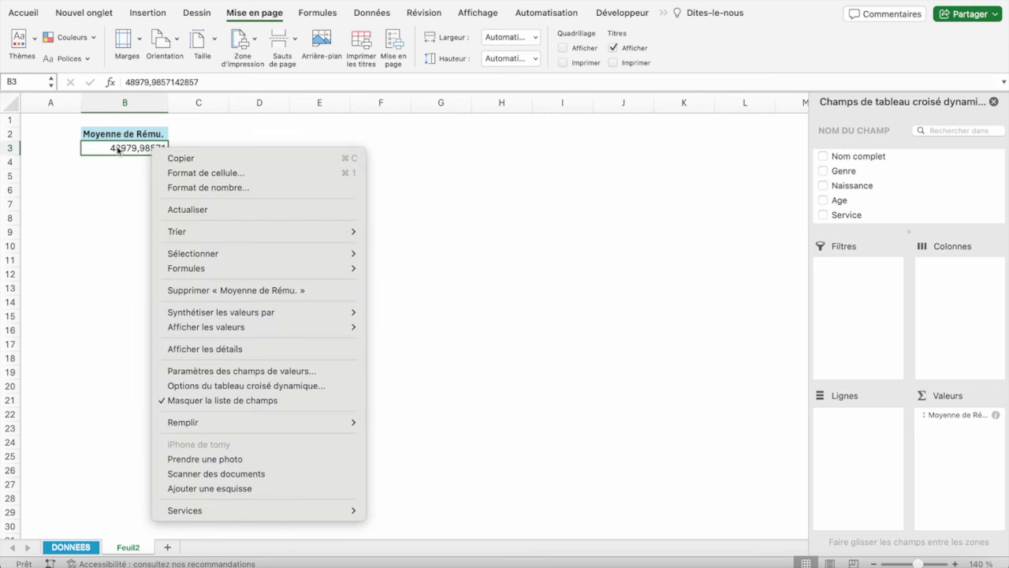
click(192, 187)
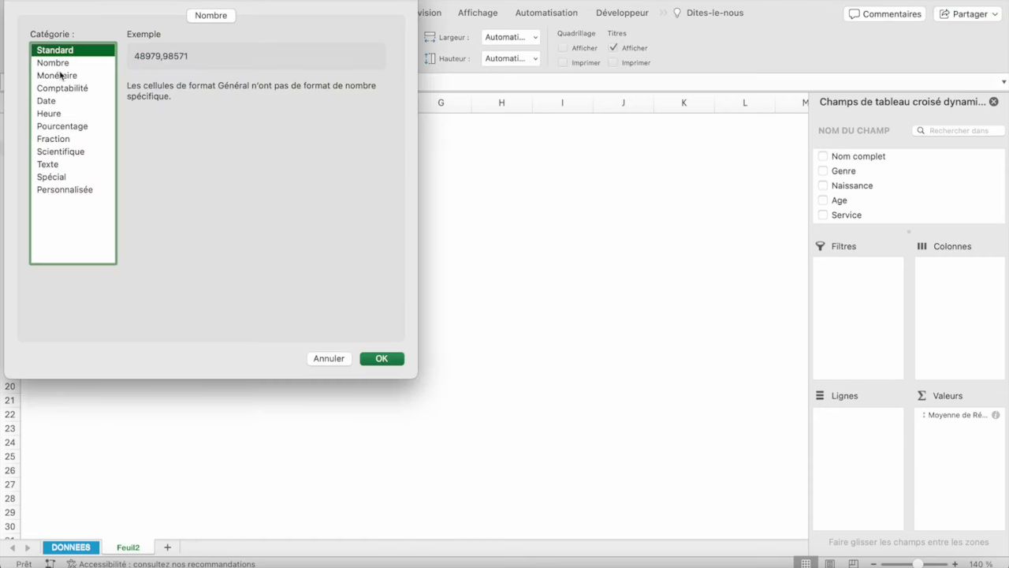
click(60, 76)
click(255, 90)
click(255, 89)
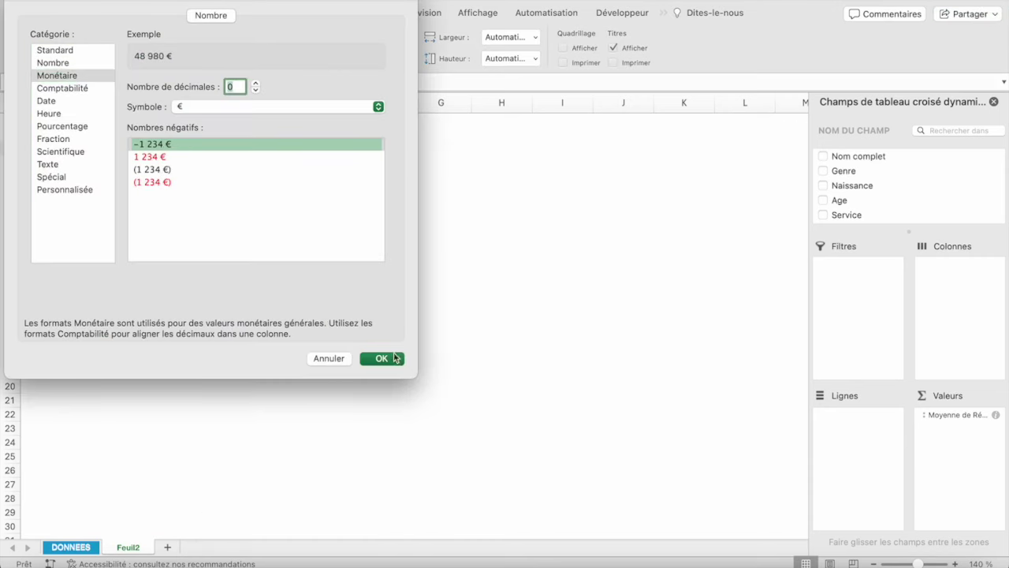
click(386, 358)
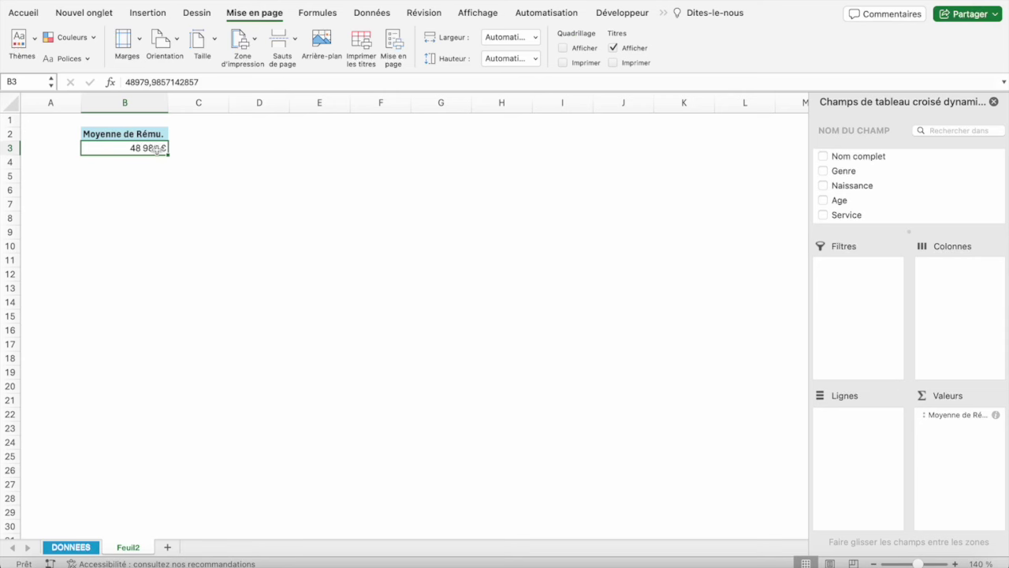
scroll(928, 189, down, 3)
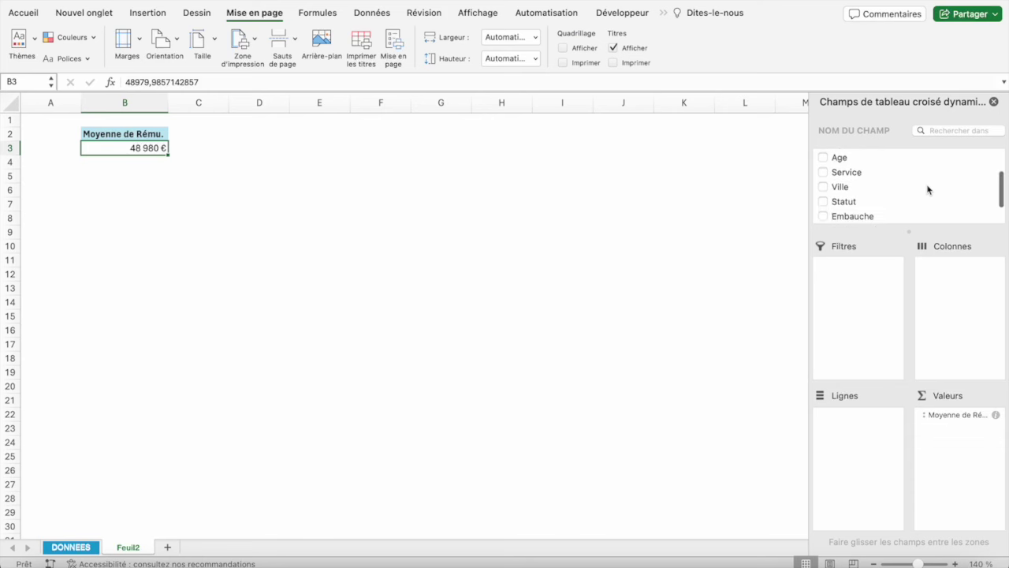
scroll(928, 189, down, 2)
scroll(864, 179, up, 1)
scroll(865, 178, up, 1)
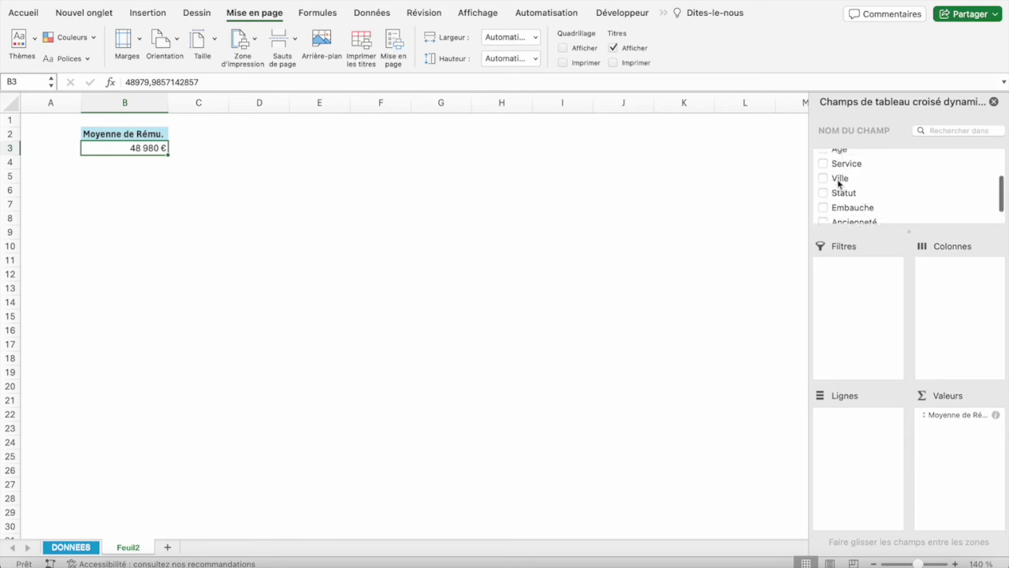
Step: Add Ville as pivot rows, showing average pay for Brest, Lille, Montrouge and Paris
click(839, 181)
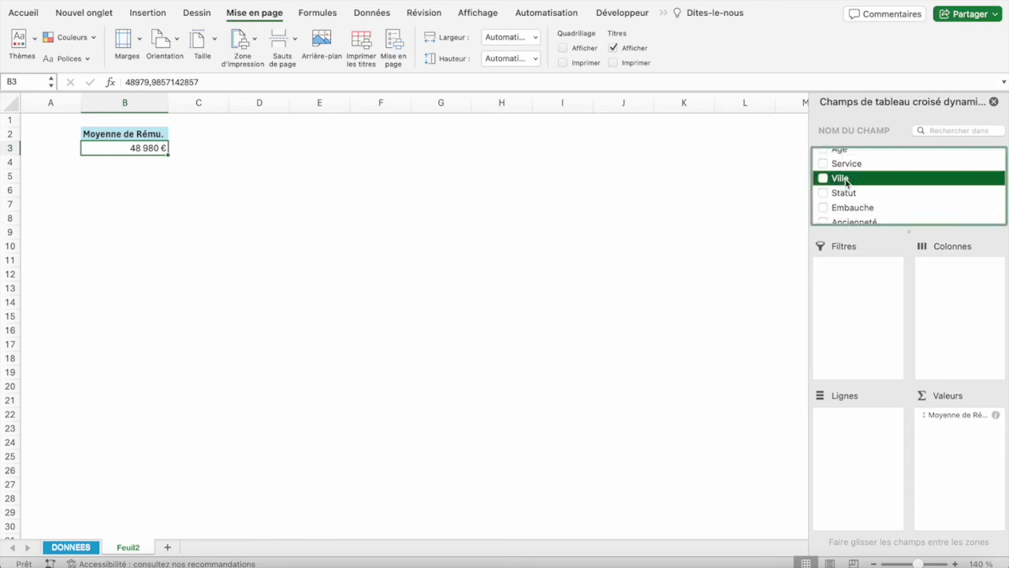
drag(846, 182, 857, 419)
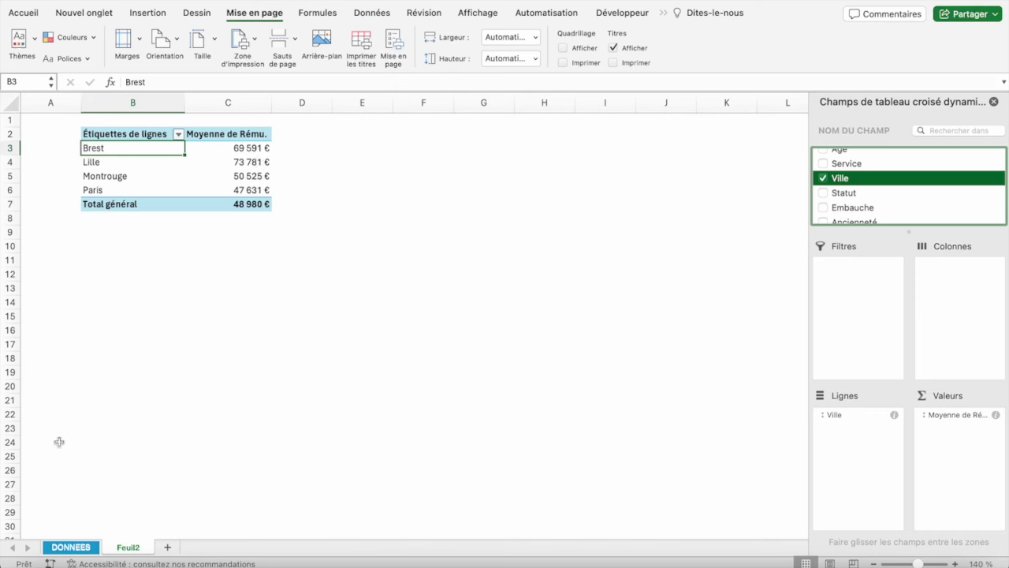
click(663, 13)
Step: Show the Tableau croisé dynamique tools and select the Brest and Lille average pay cells
click(710, 25)
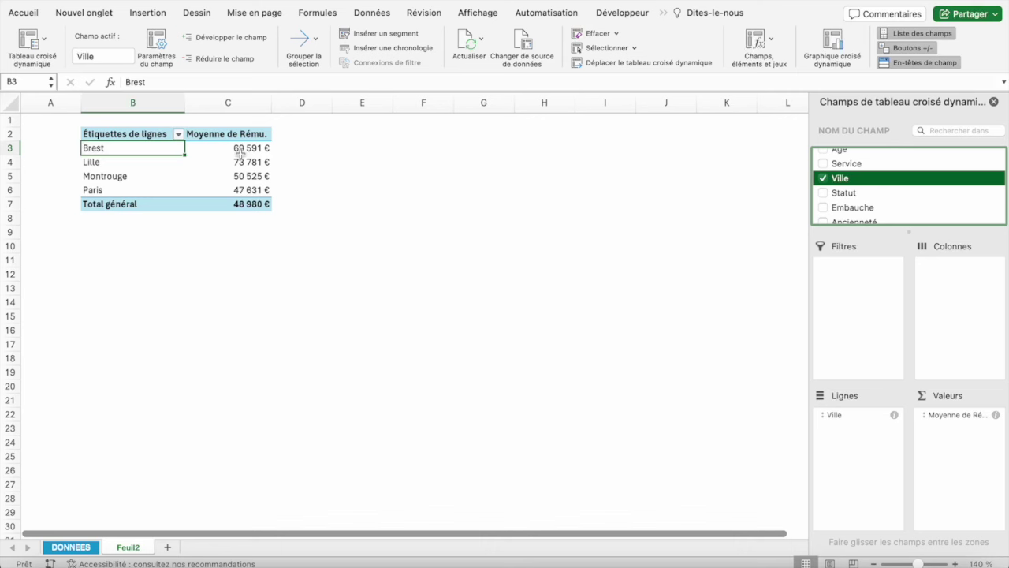
click(240, 152)
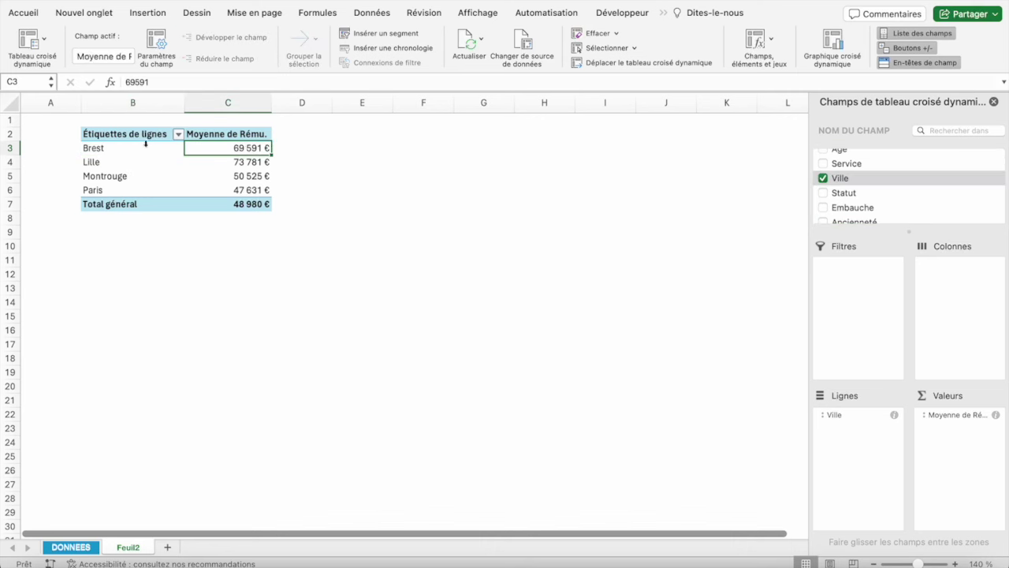
click(240, 161)
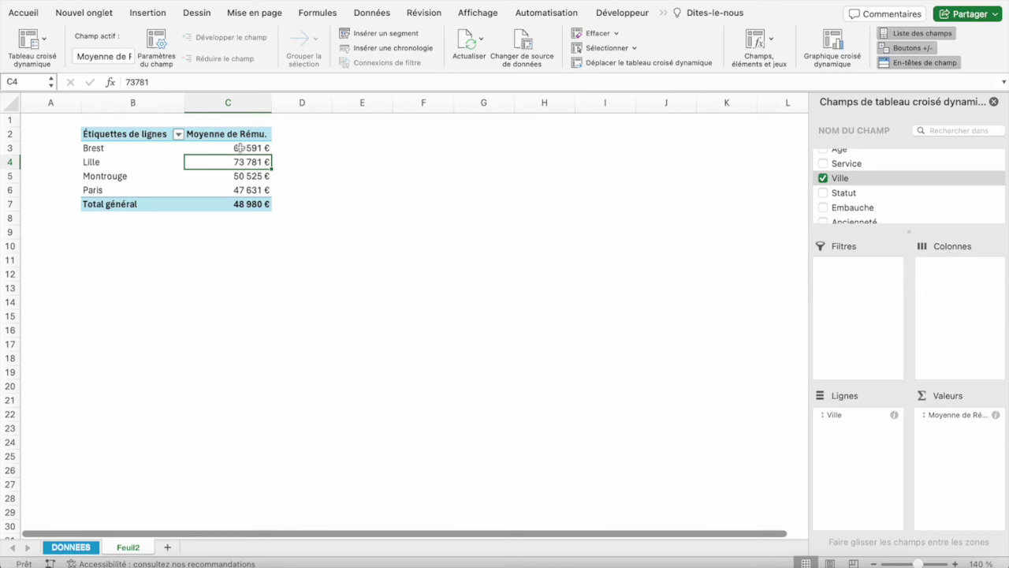
drag(239, 147, 126, 147)
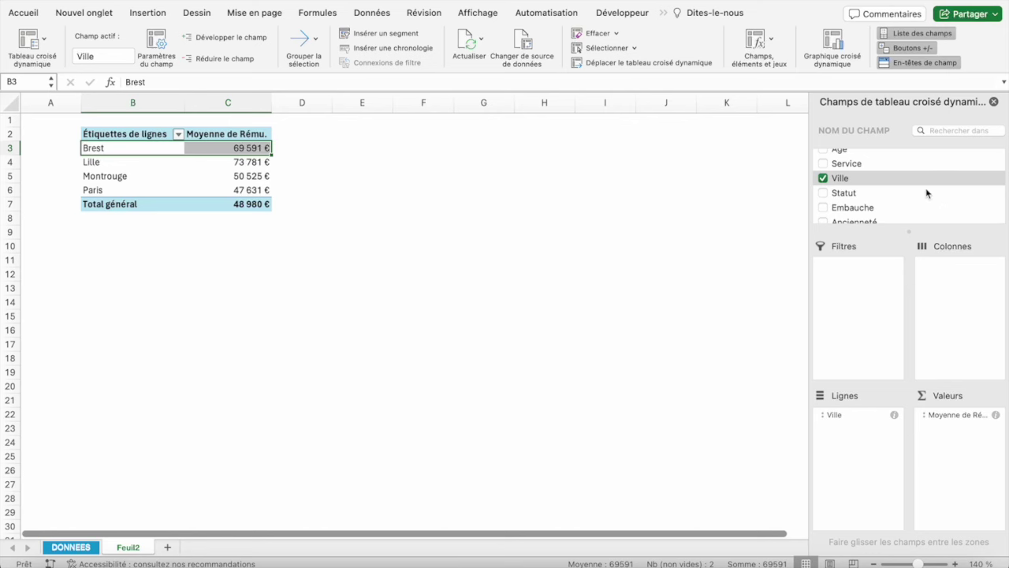
scroll(886, 191, up, 2)
scroll(884, 189, up, 2)
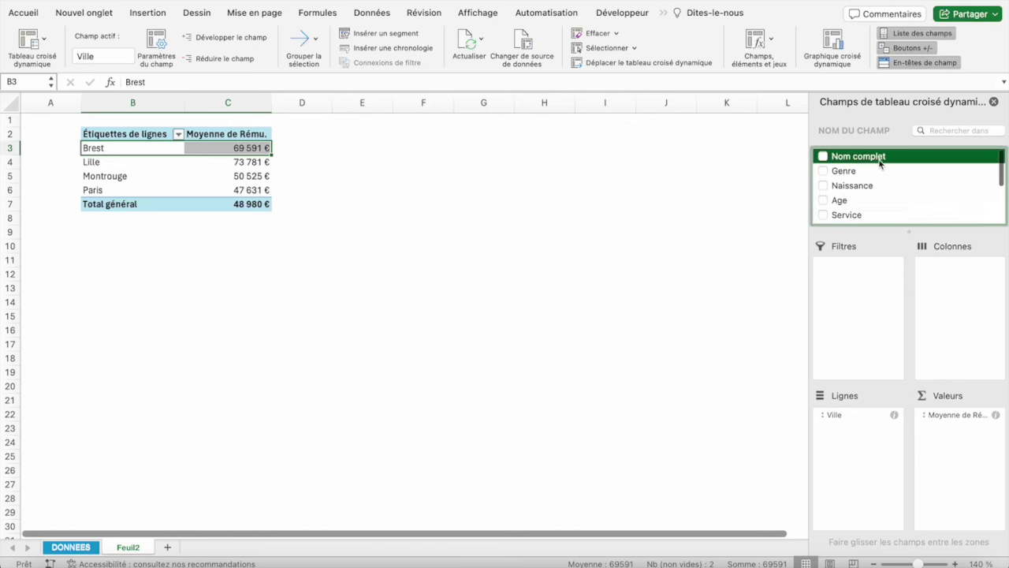
Step: Add a Nom complet headcount to the pivot values beside the average pay
click(859, 160)
drag(859, 161, 978, 414)
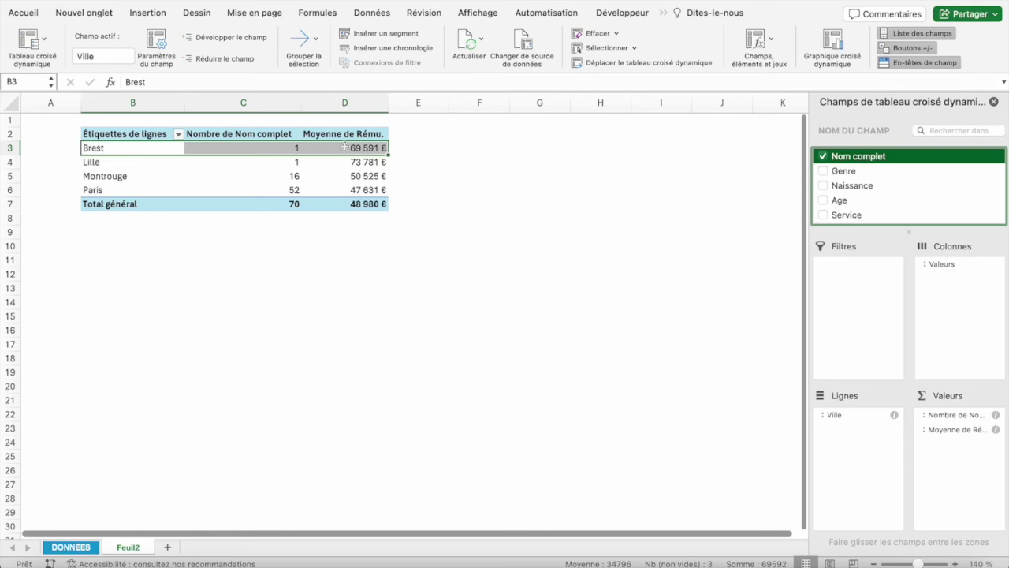
click(274, 148)
drag(275, 148, 275, 189)
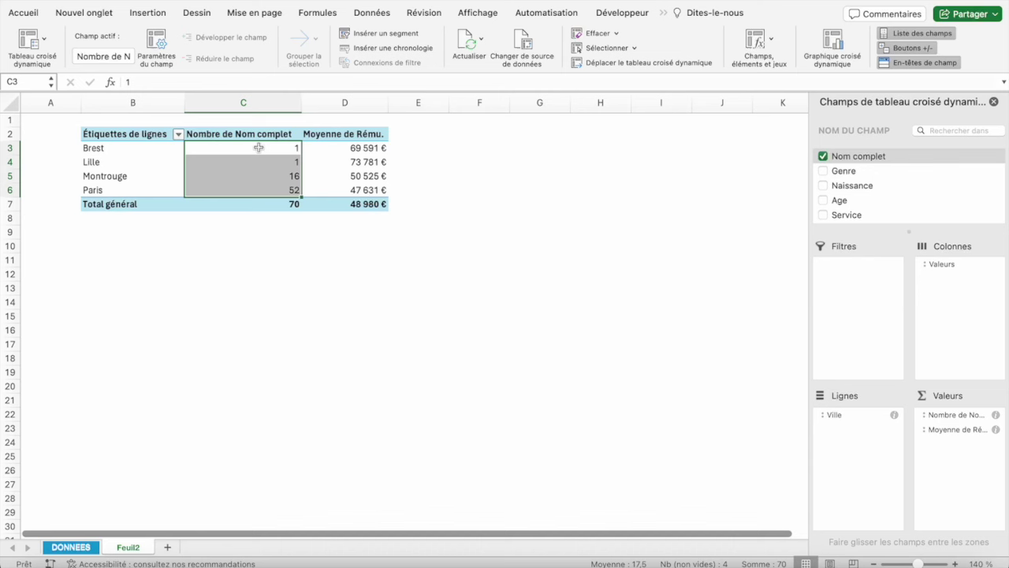
Step: Check the city headcounts and pay values, then remove Ville from the pivot rows
click(122, 149)
click(290, 144)
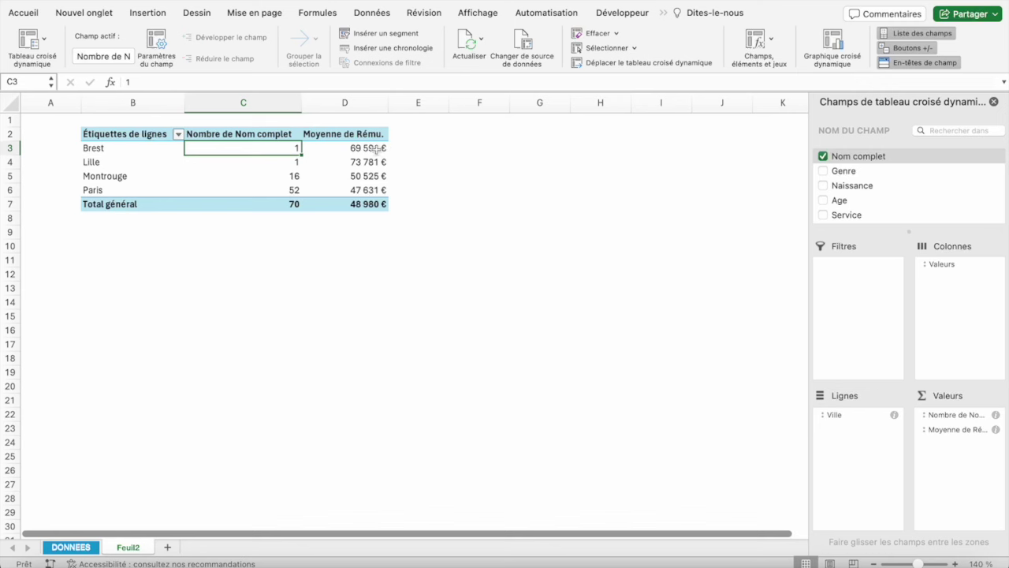
click(362, 163)
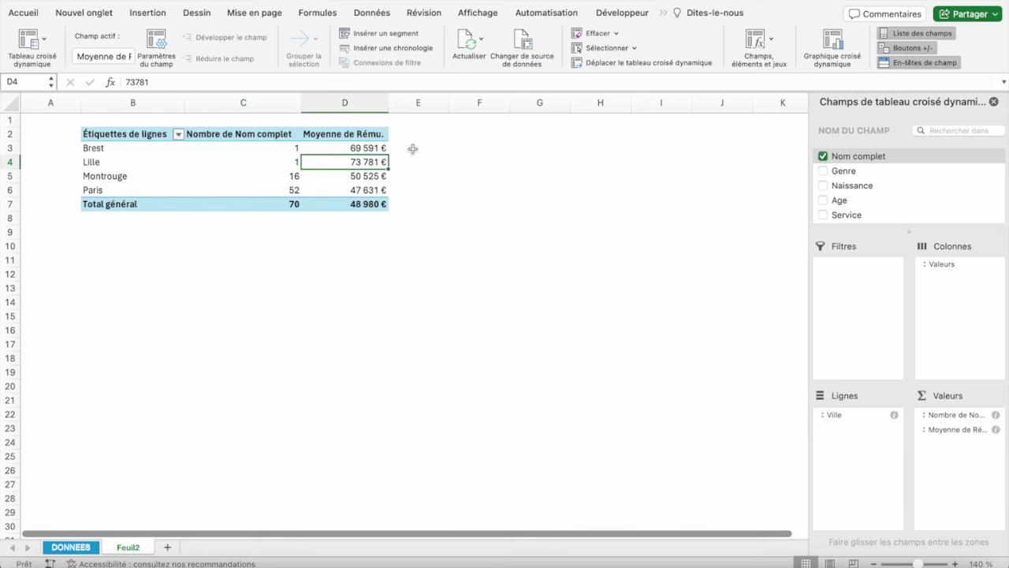
drag(274, 149, 275, 164)
click(274, 149)
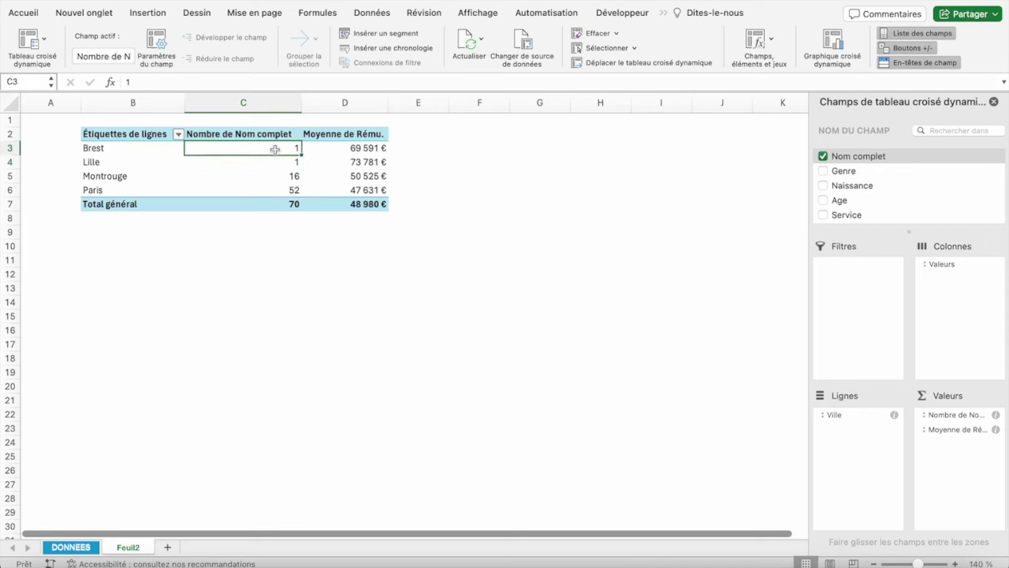
click(287, 190)
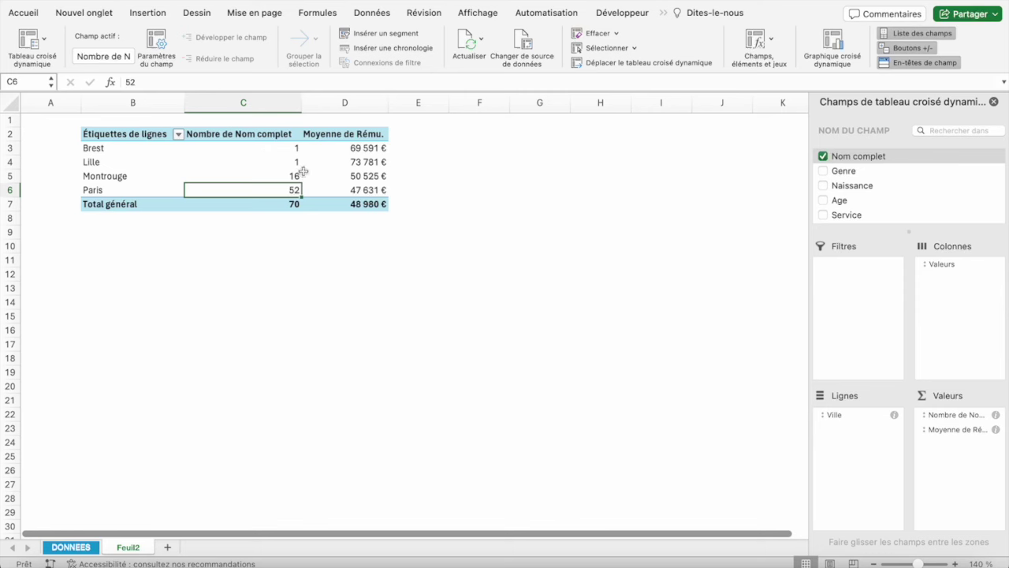
click(289, 147)
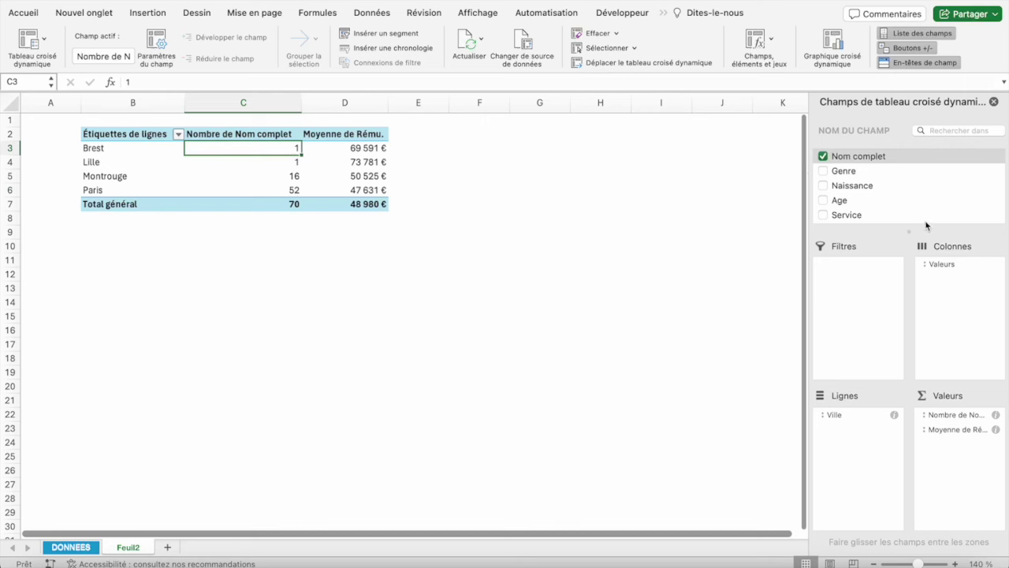
scroll(865, 189, down, 3)
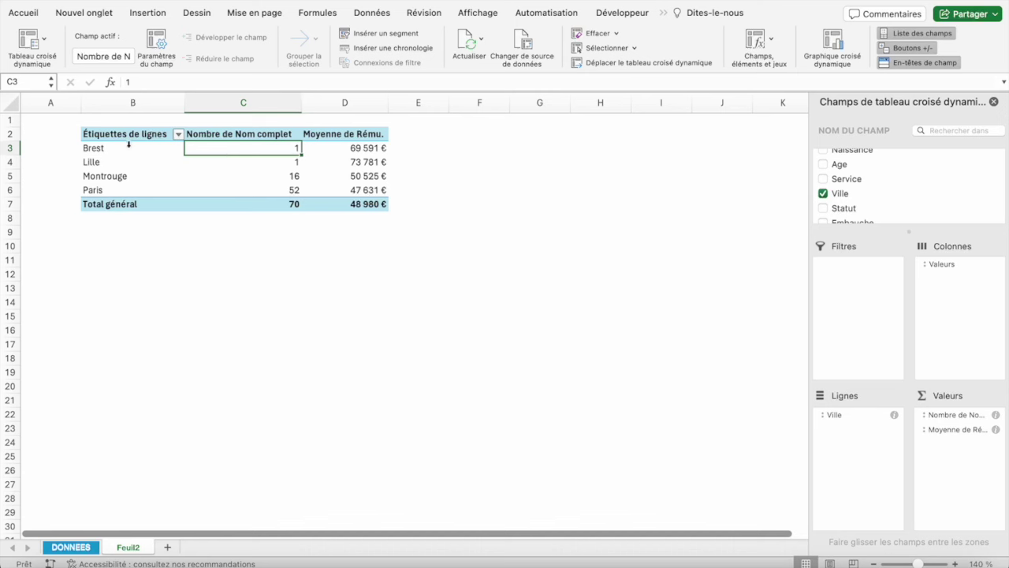
drag(123, 147, 124, 178)
drag(266, 151, 267, 194)
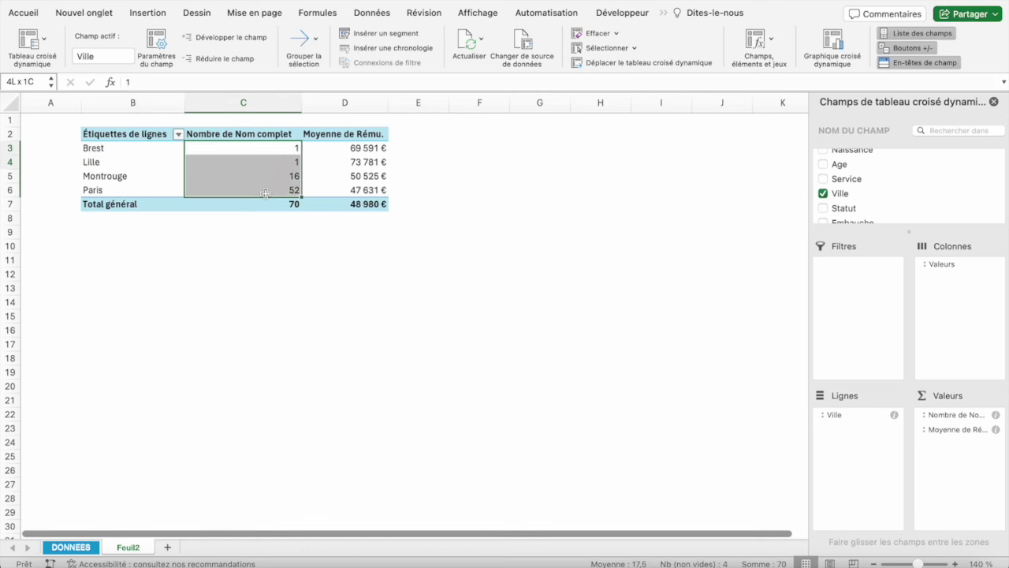
drag(362, 147, 362, 177)
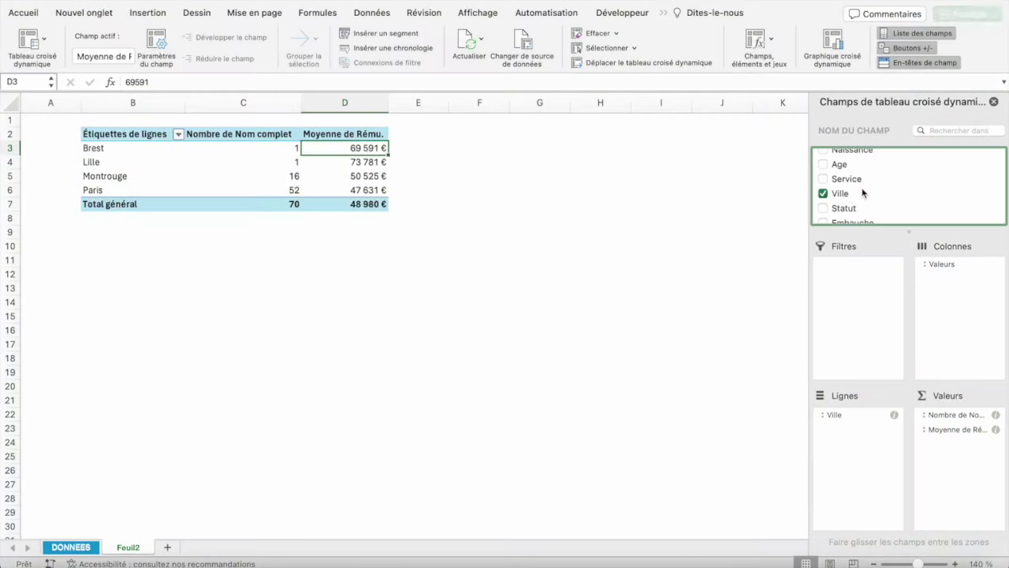
click(823, 194)
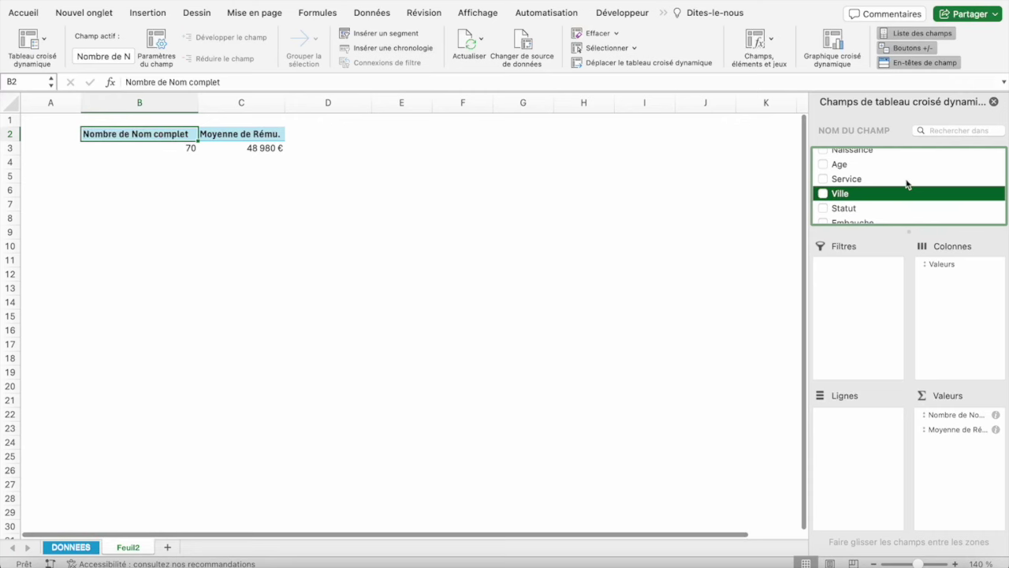
Step: Make Age the pivot row field, listing ages 21 to 61, then go to DONNEES
scroll(907, 184, up, 3)
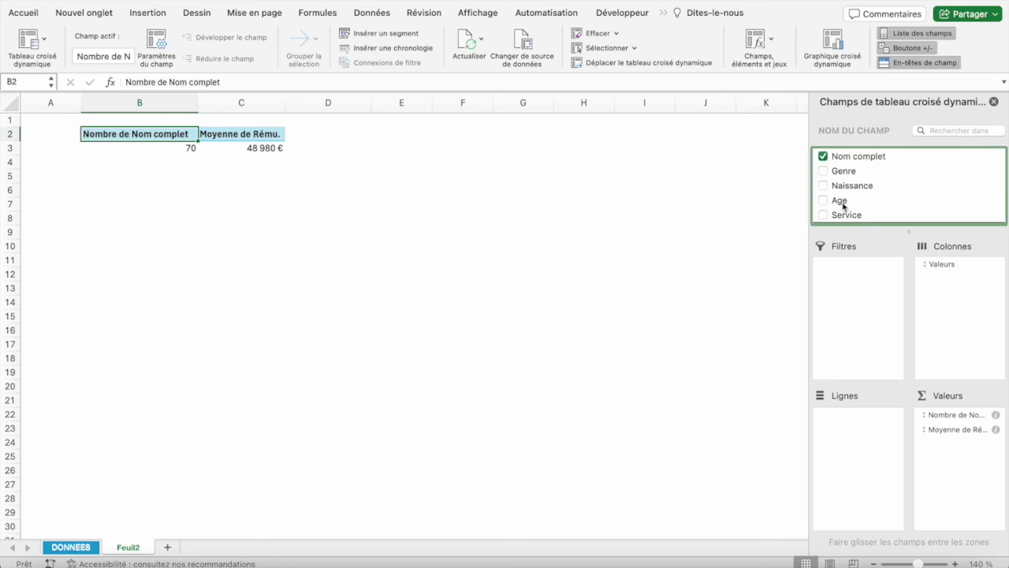
drag(841, 203, 859, 427)
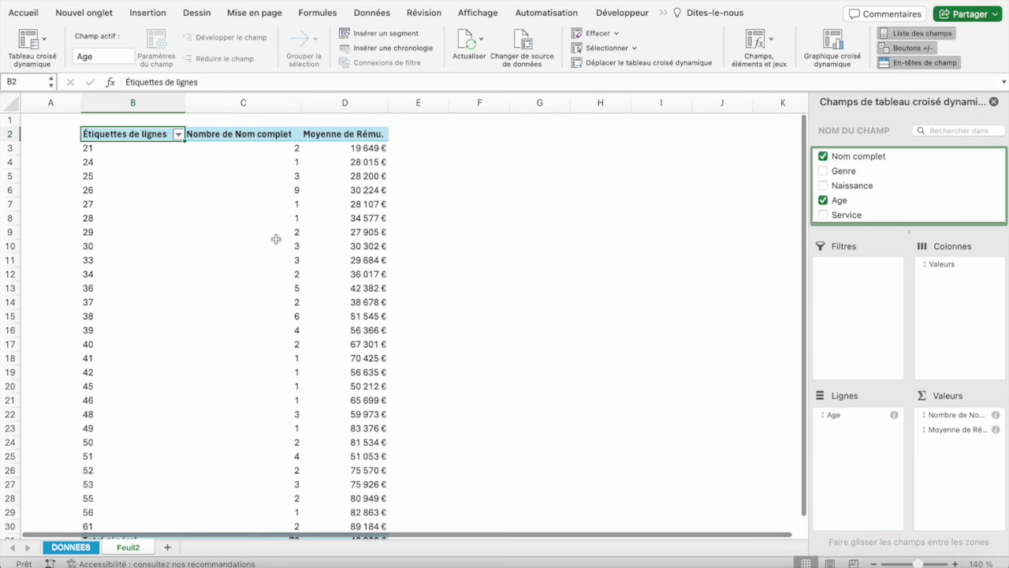
scroll(276, 239, down, 1)
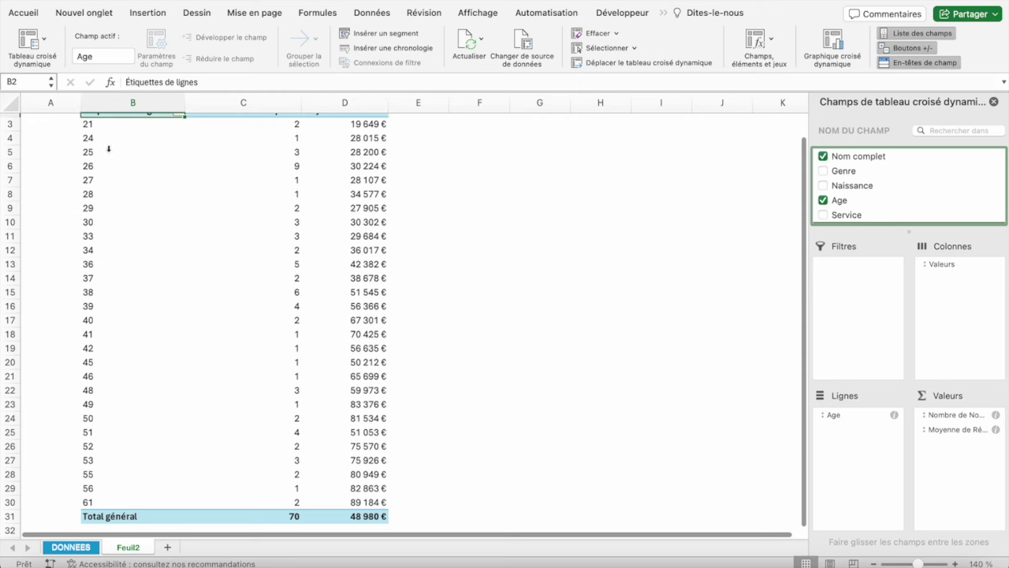
scroll(108, 150, up, 1)
scroll(104, 266, down, 1)
scroll(263, 218, up, 1)
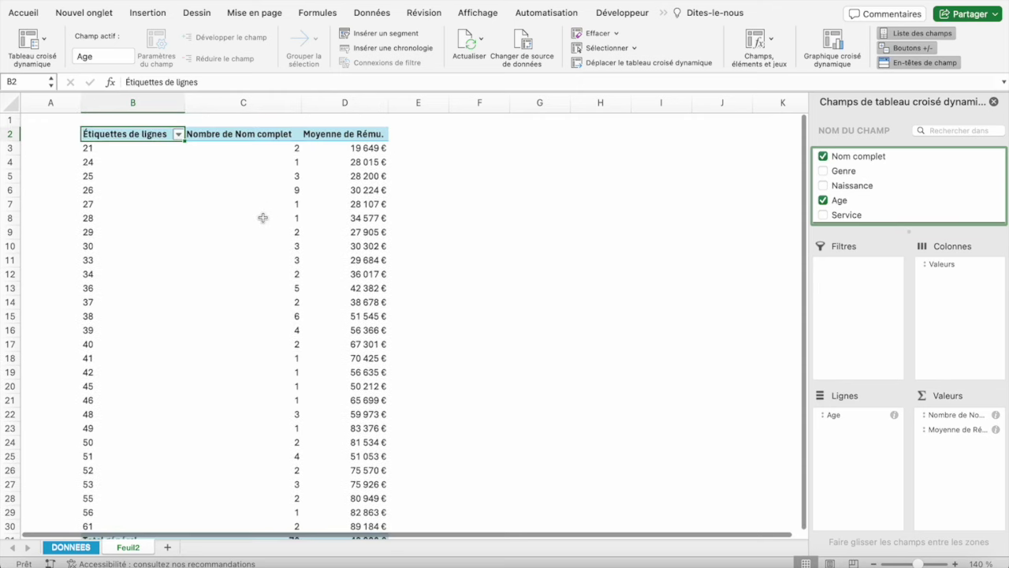
scroll(280, 146, down, 1)
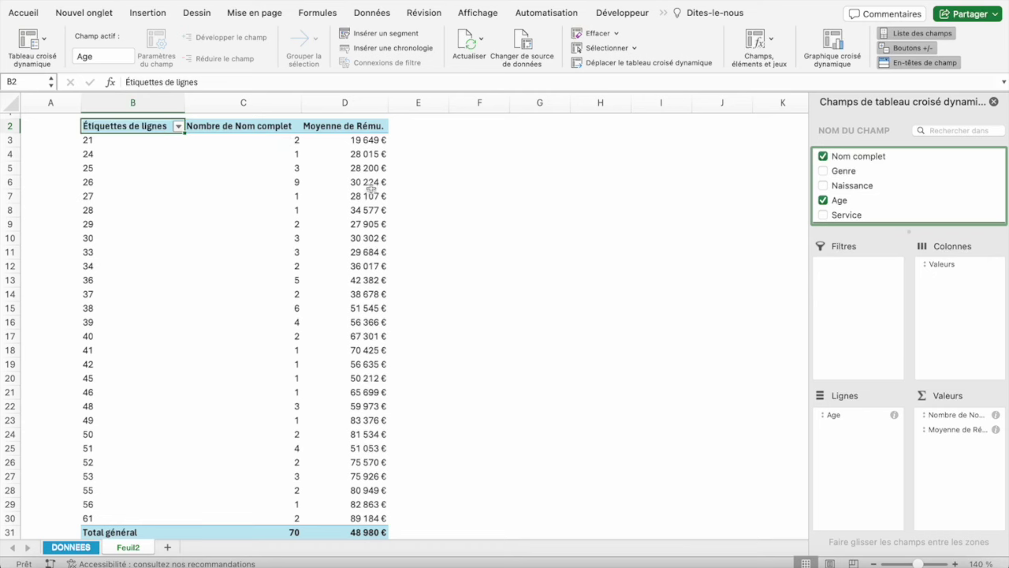
scroll(390, 147, down, 1)
scroll(390, 147, up, 1)
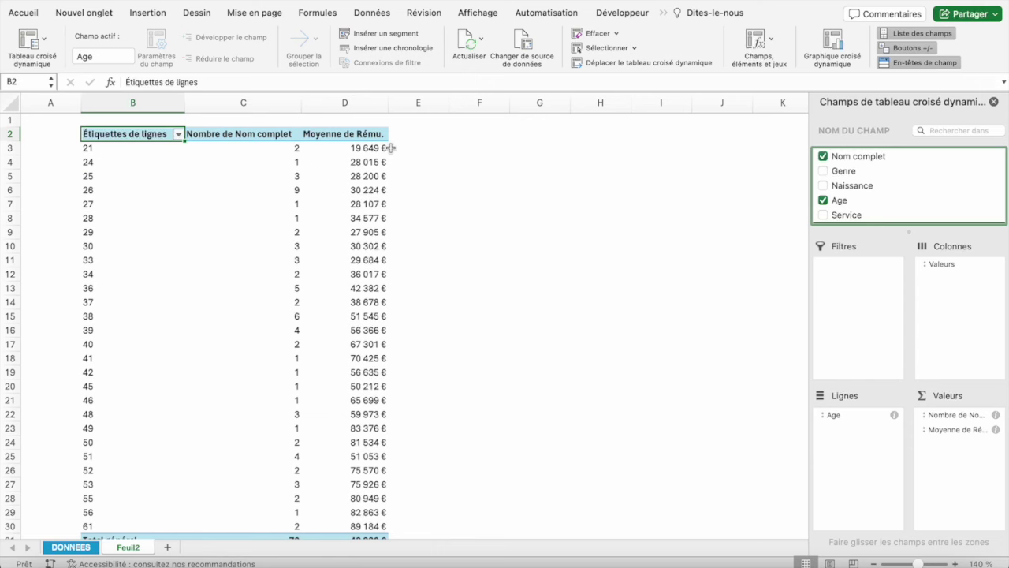
click(91, 152)
click(98, 163)
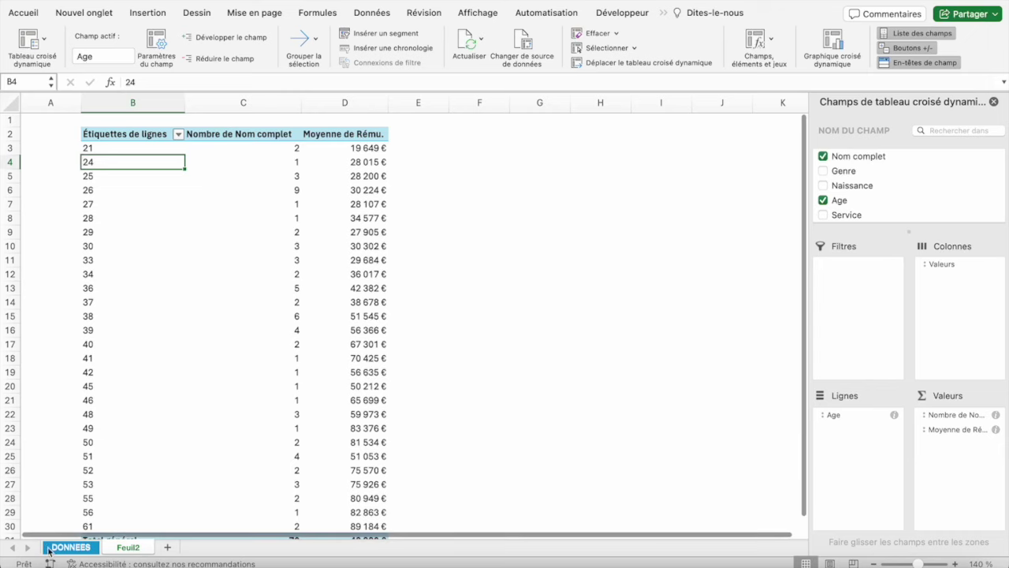
click(54, 552)
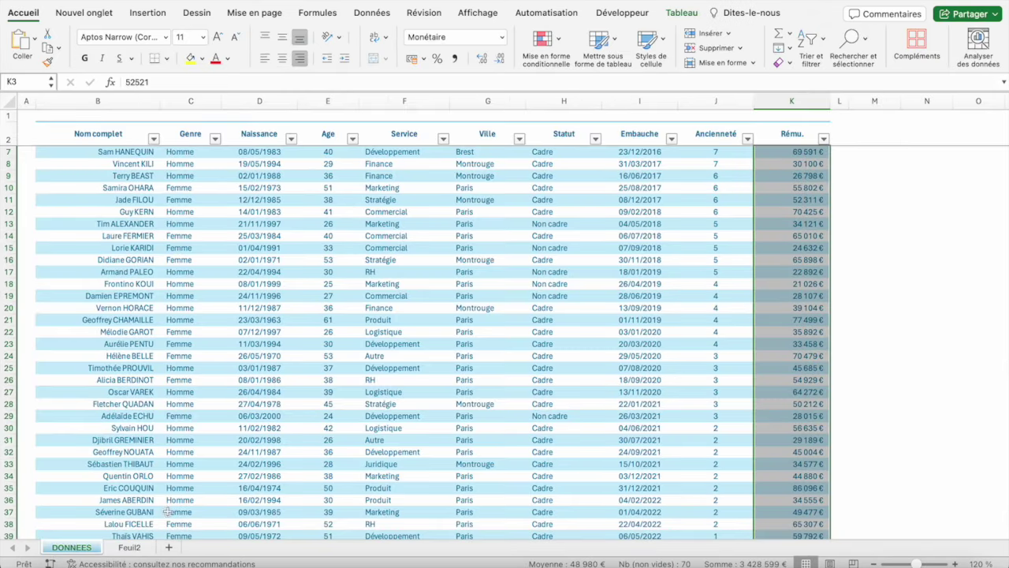
click(130, 547)
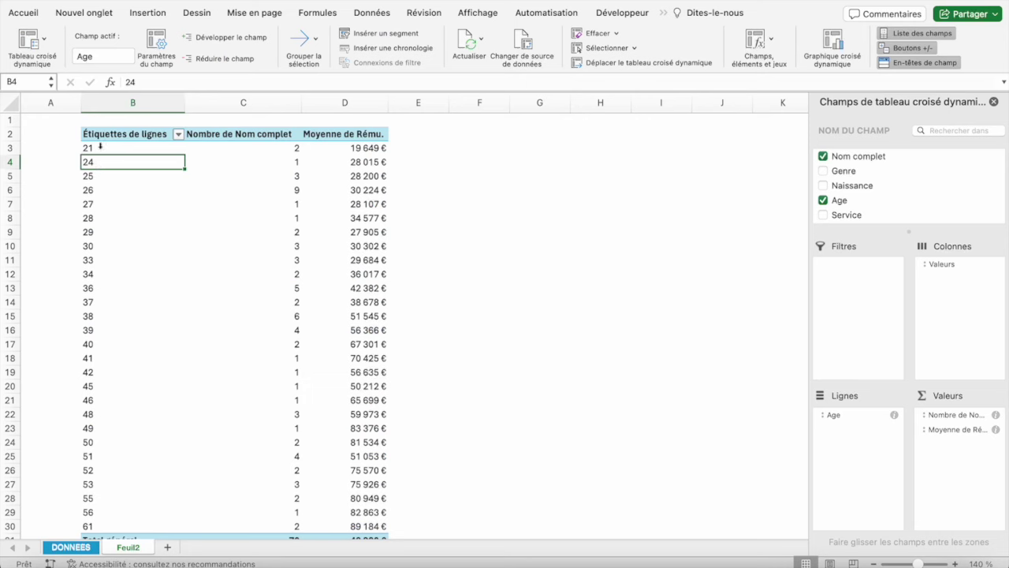
scroll(140, 239, down, 2)
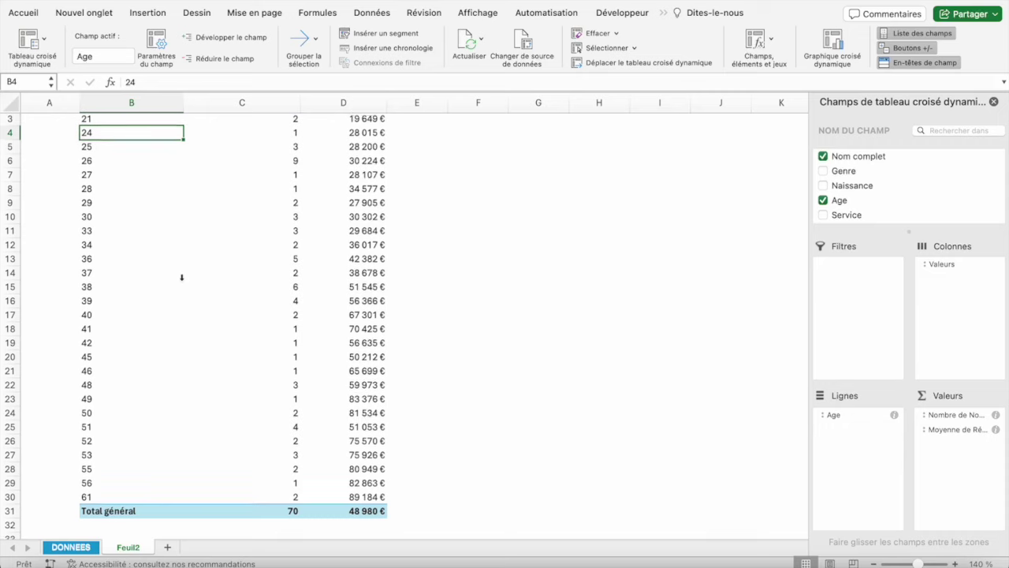
scroll(181, 277, up, 2)
click(94, 143)
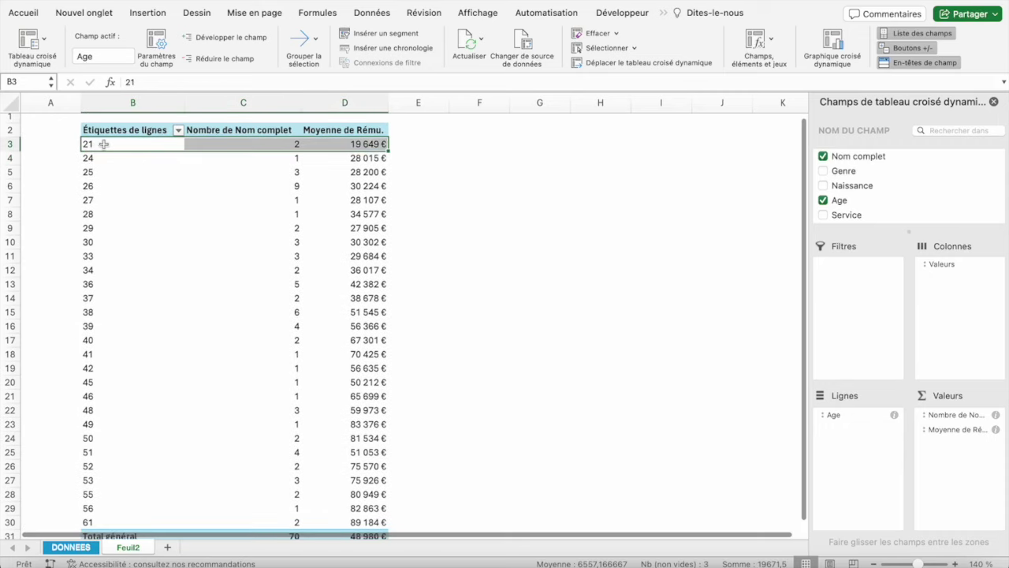
click(108, 159)
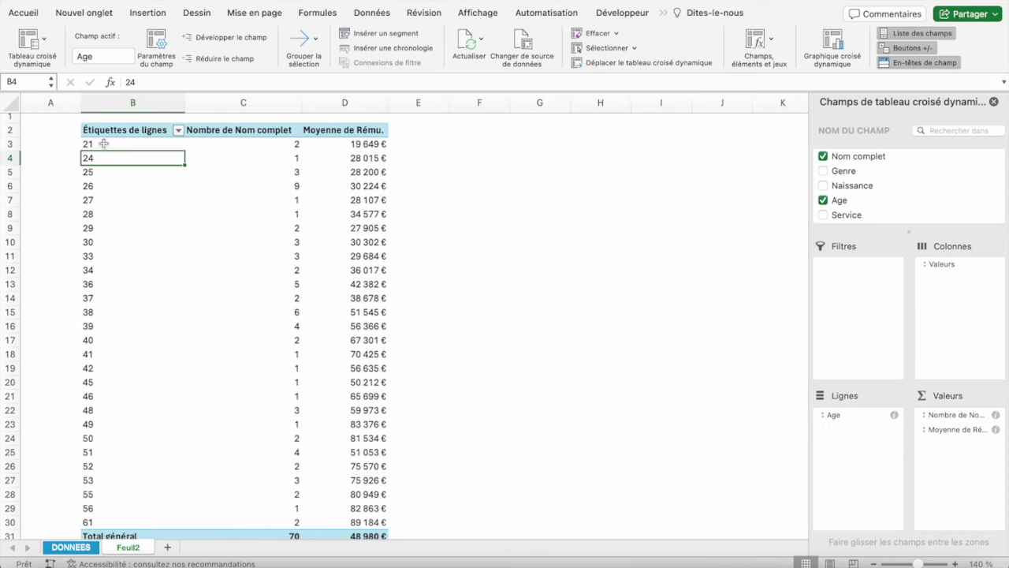
click(102, 144)
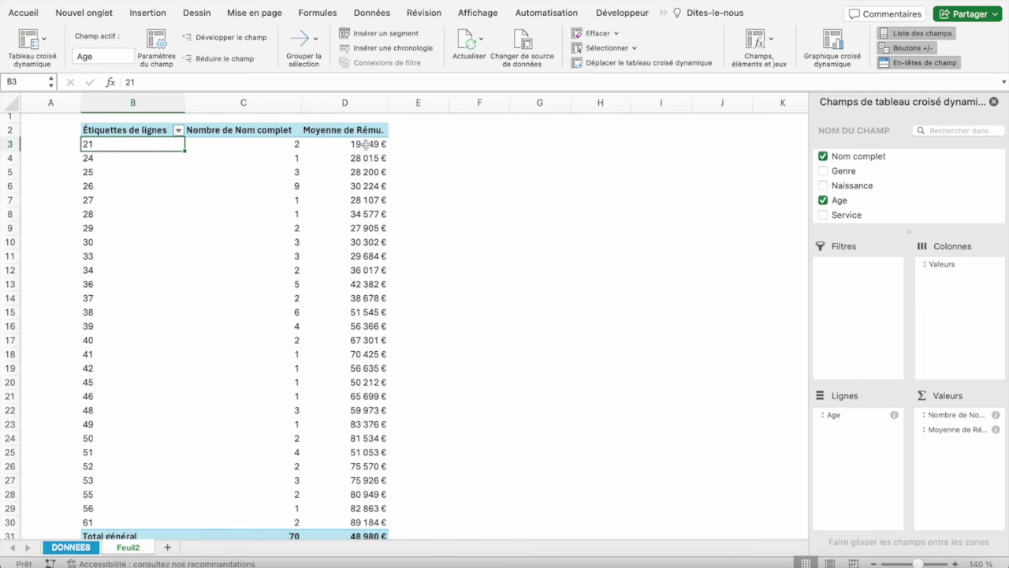
drag(365, 143, 369, 522)
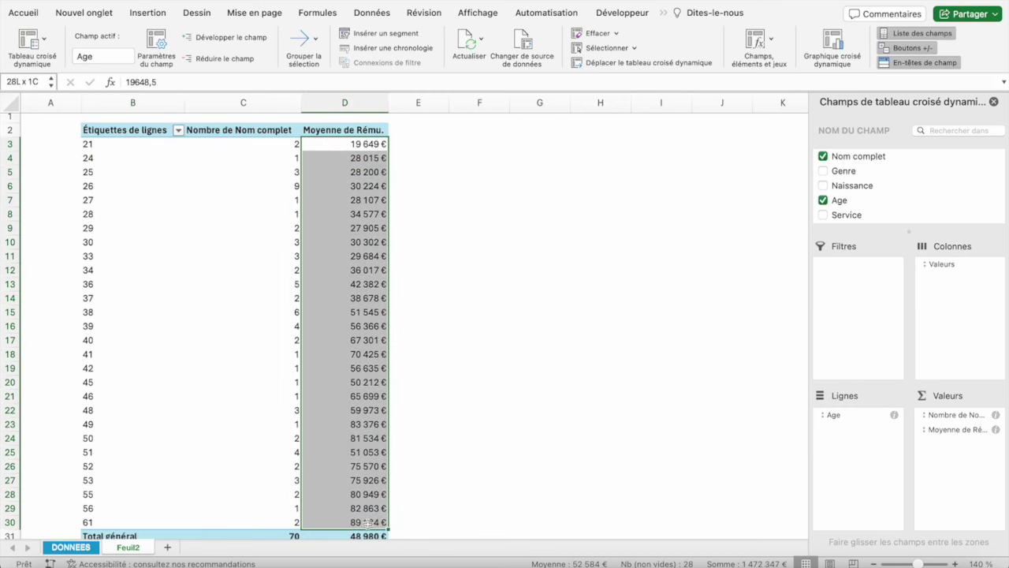
click(91, 146)
click(118, 144)
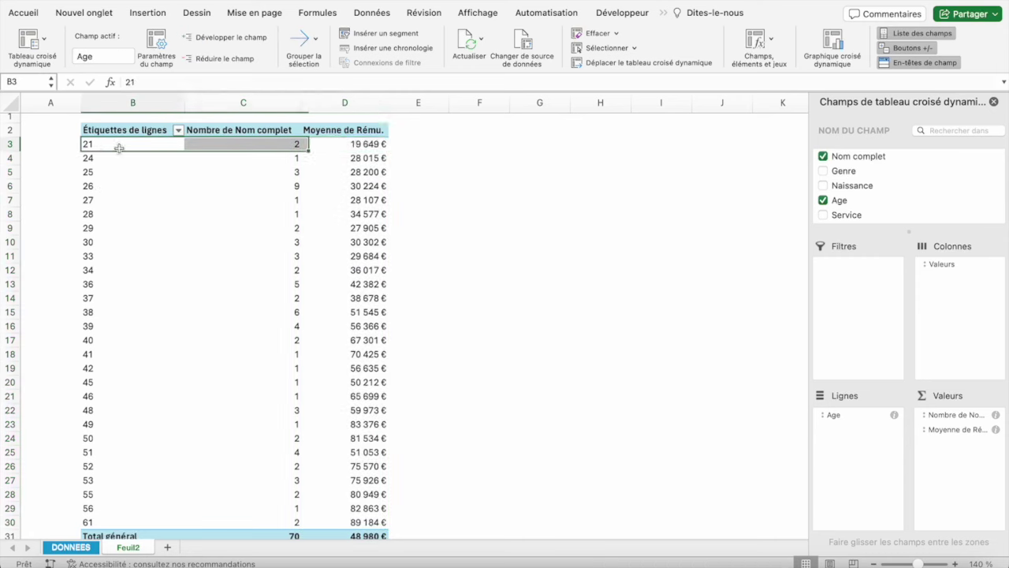
click(128, 175)
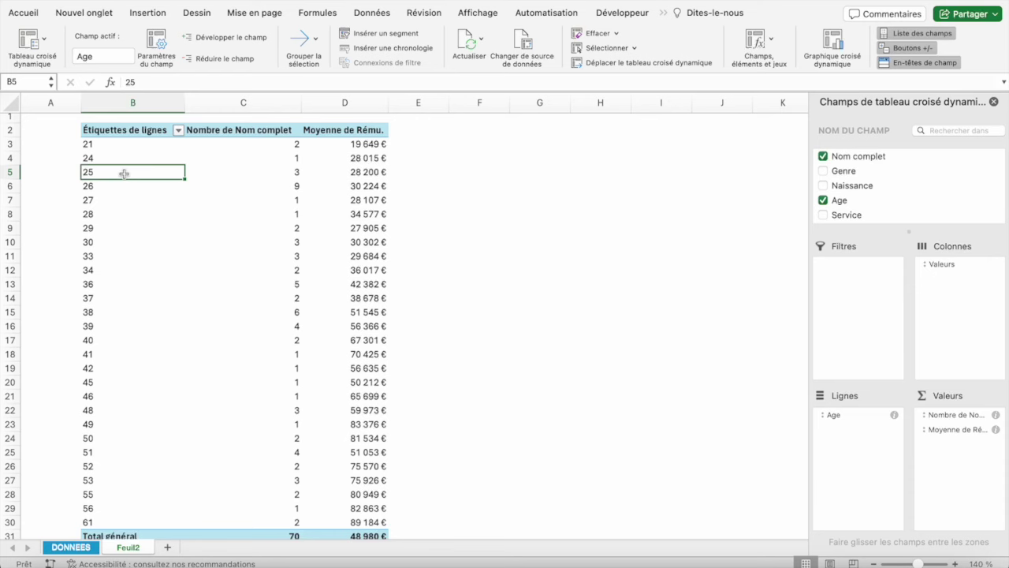
Step: Open grouping for the age labels and set the range to start at 20 and end at 60
right_click(124, 174)
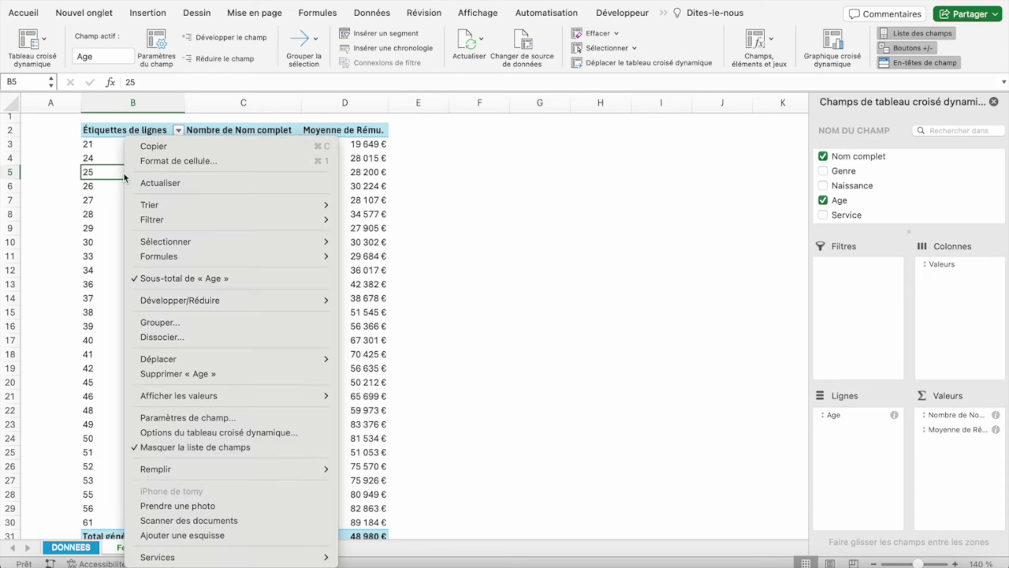
click(185, 321)
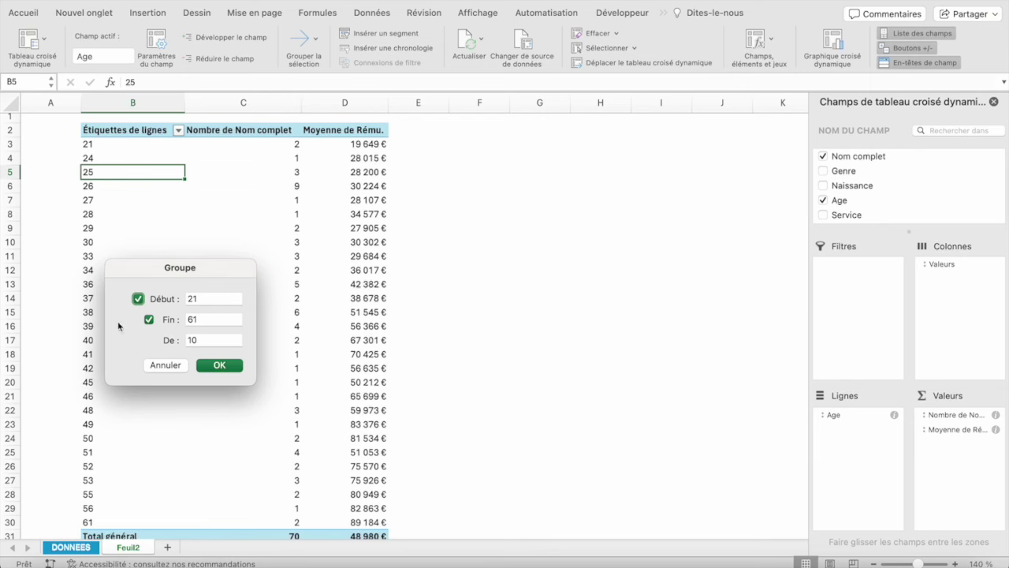
click(201, 295)
double_click(201, 295)
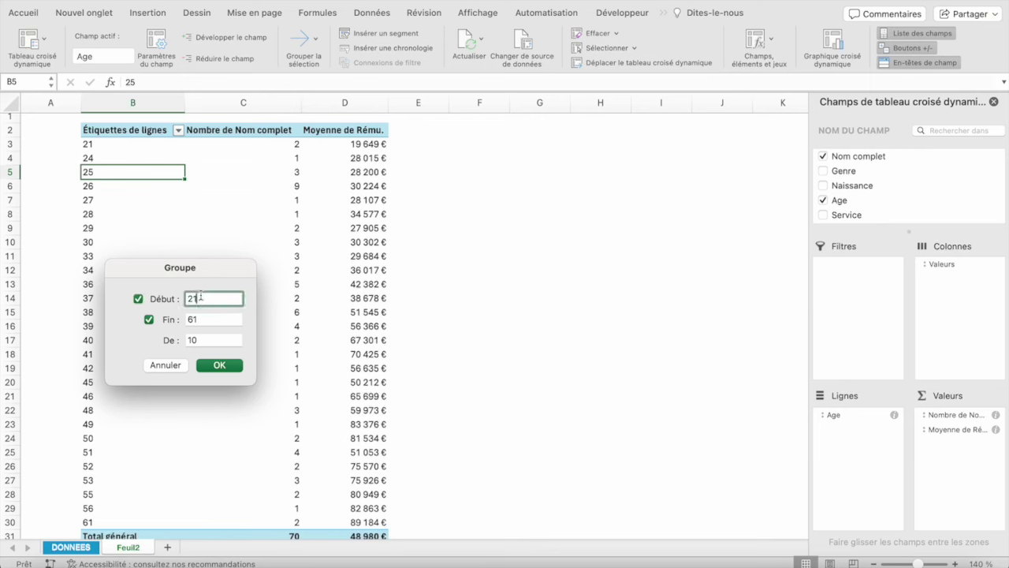
text(20)
double_click(219, 321)
text(60)
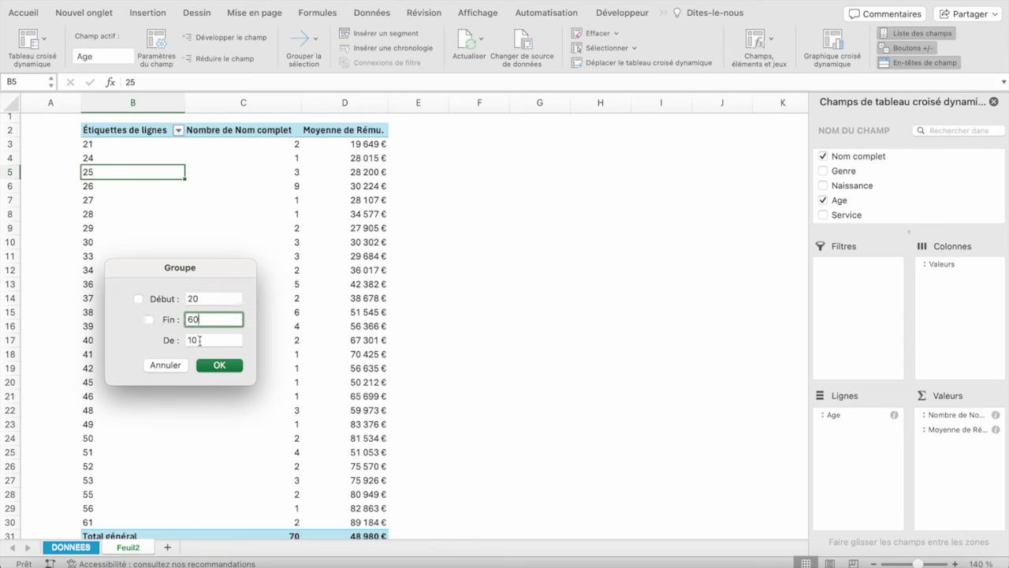
click(219, 366)
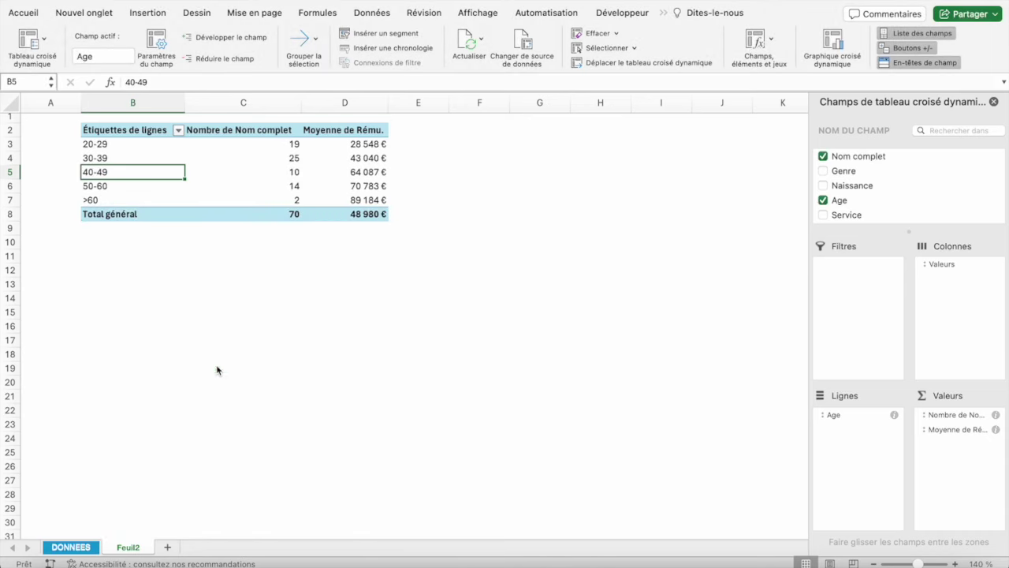
click(97, 144)
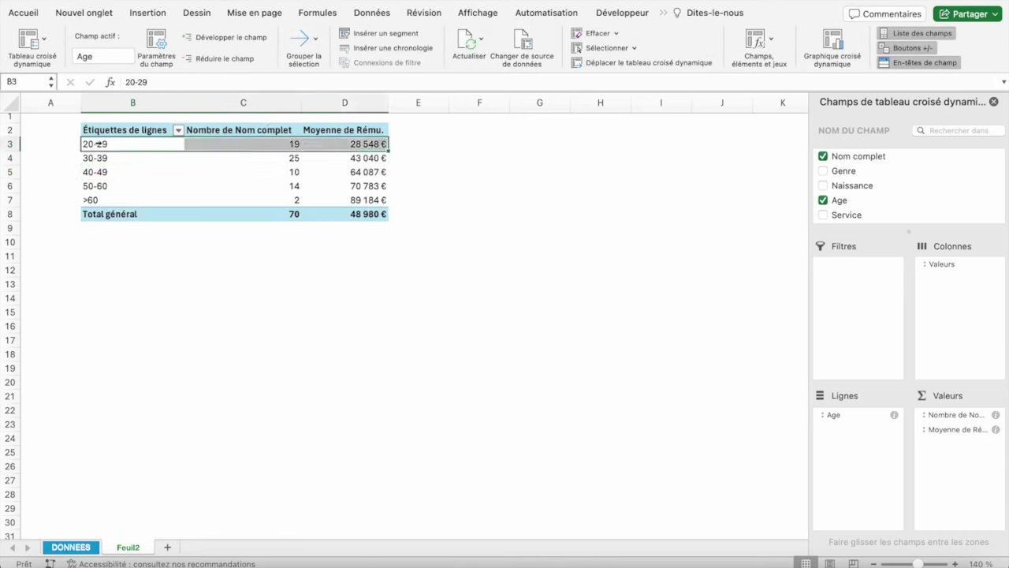
click(103, 146)
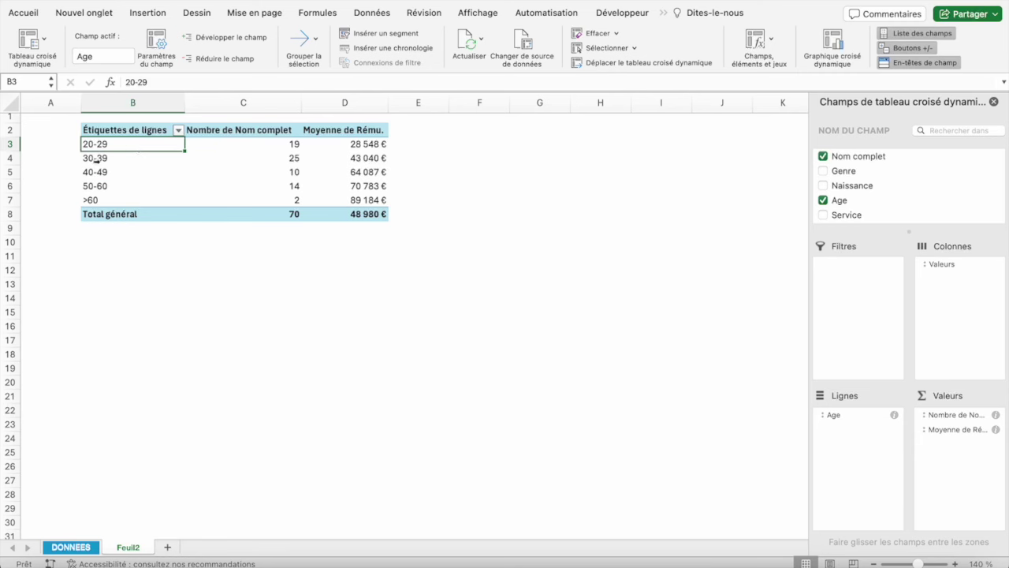
click(283, 145)
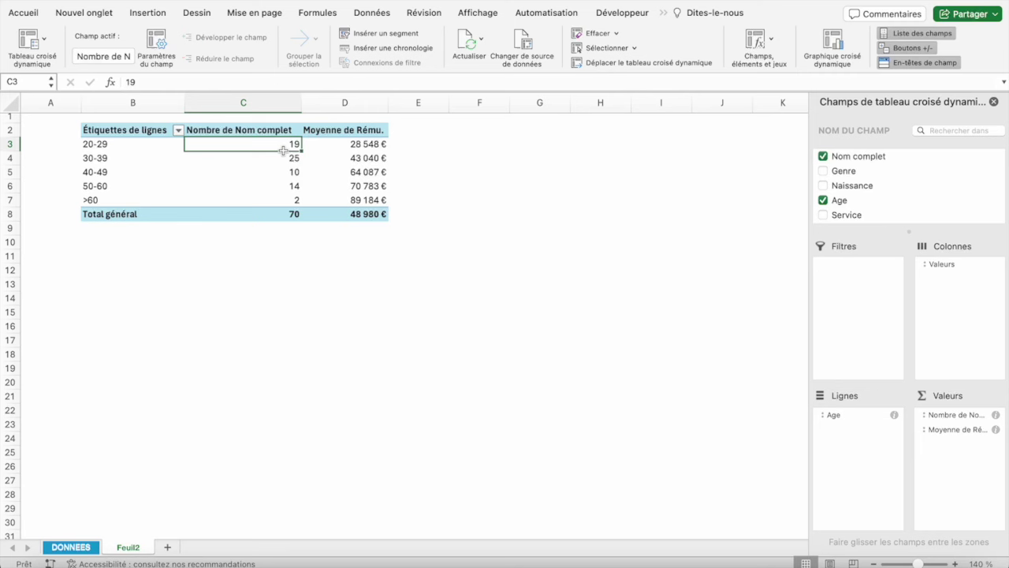
click(291, 201)
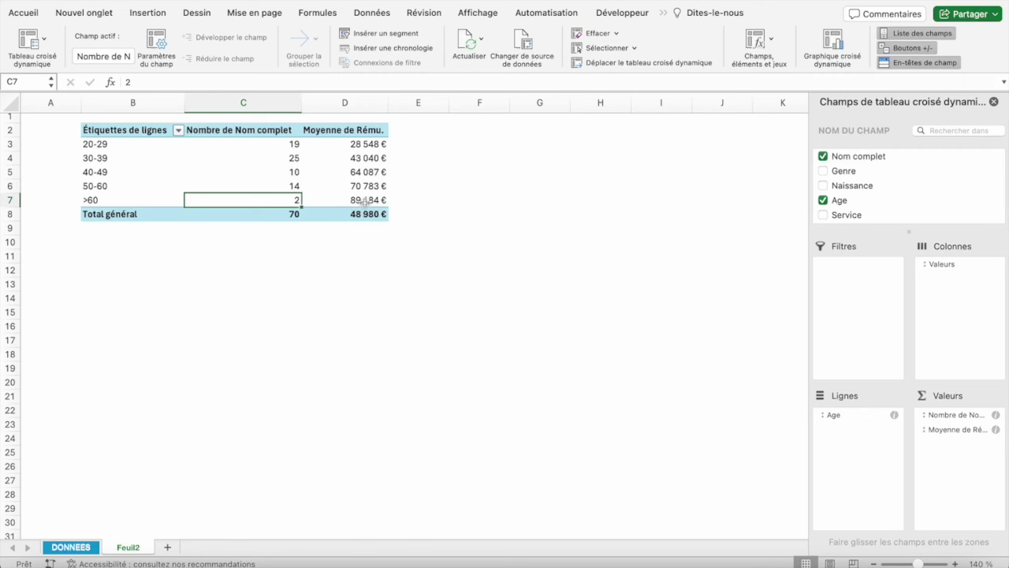
click(360, 144)
drag(361, 144, 361, 156)
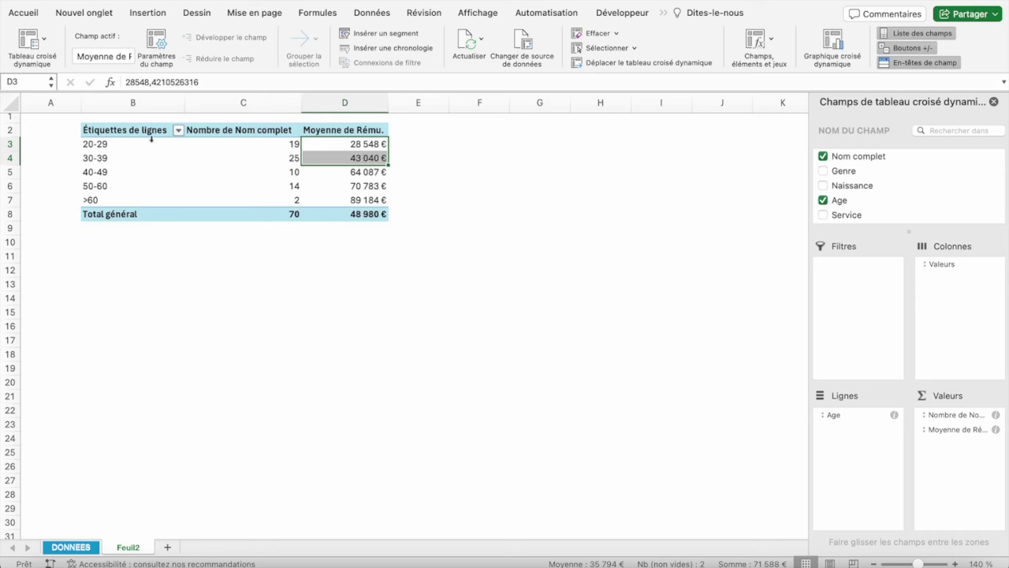
click(360, 144)
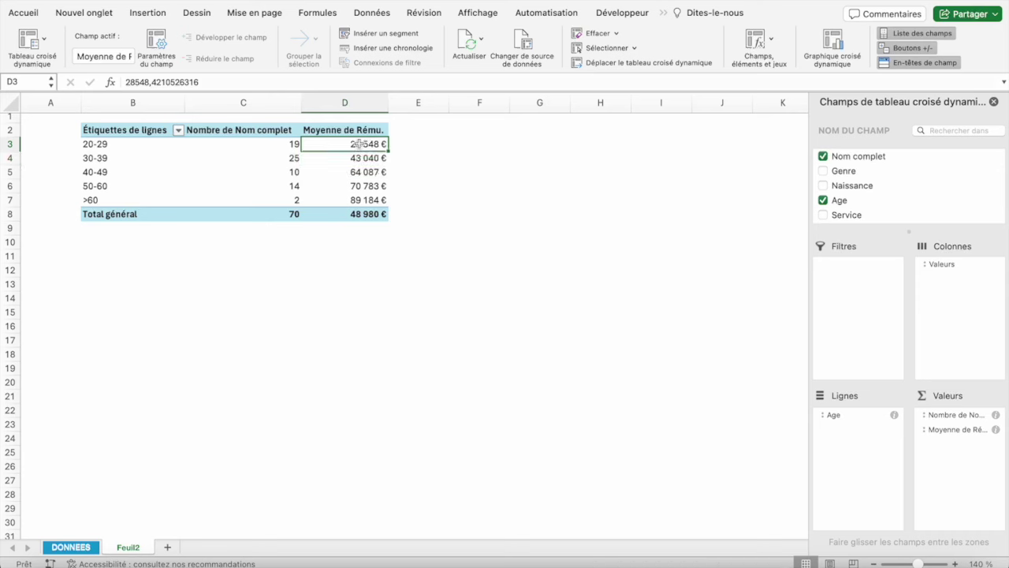
drag(358, 143, 360, 160)
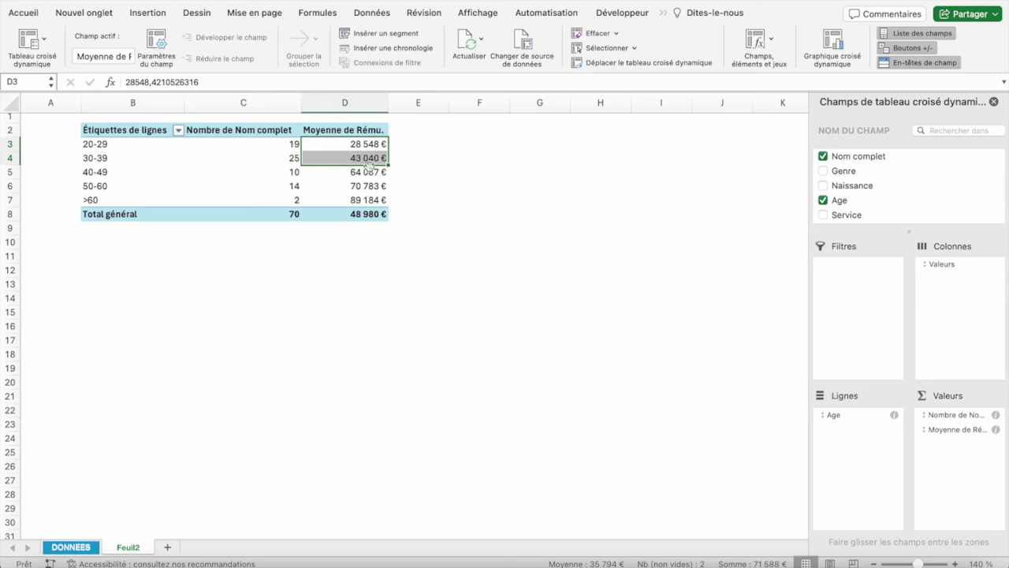
click(370, 144)
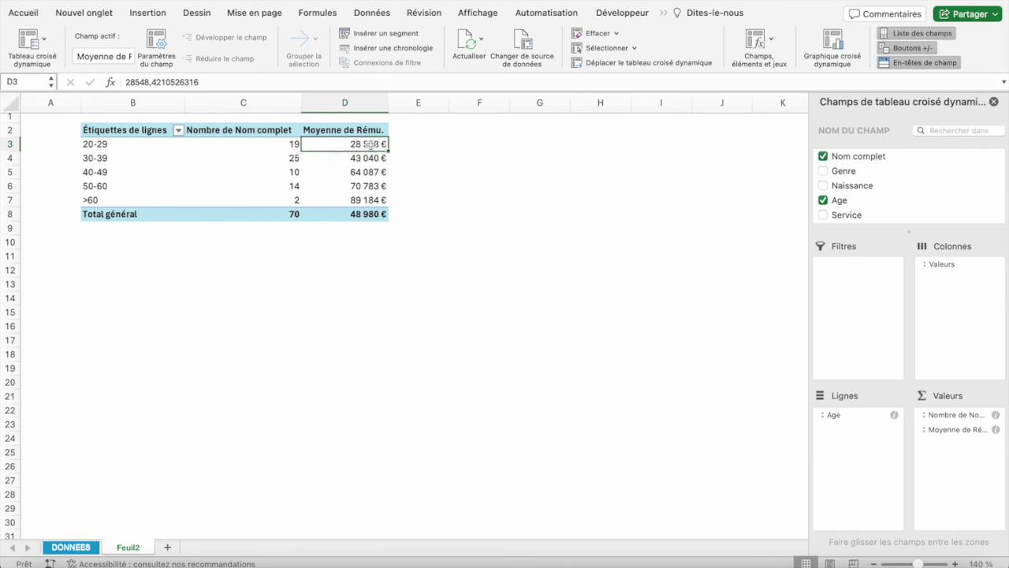
click(370, 159)
click(369, 171)
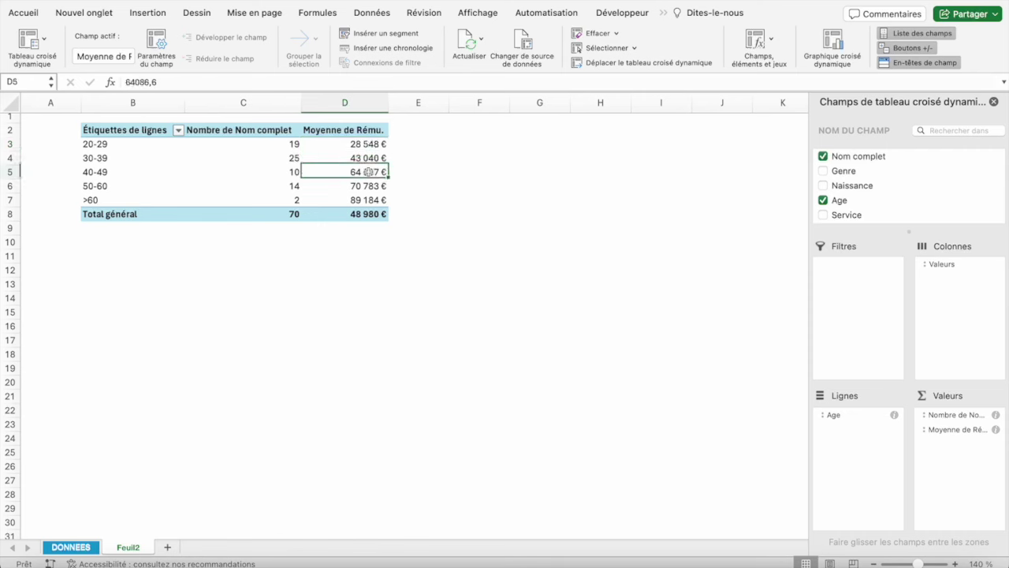
click(369, 187)
click(368, 199)
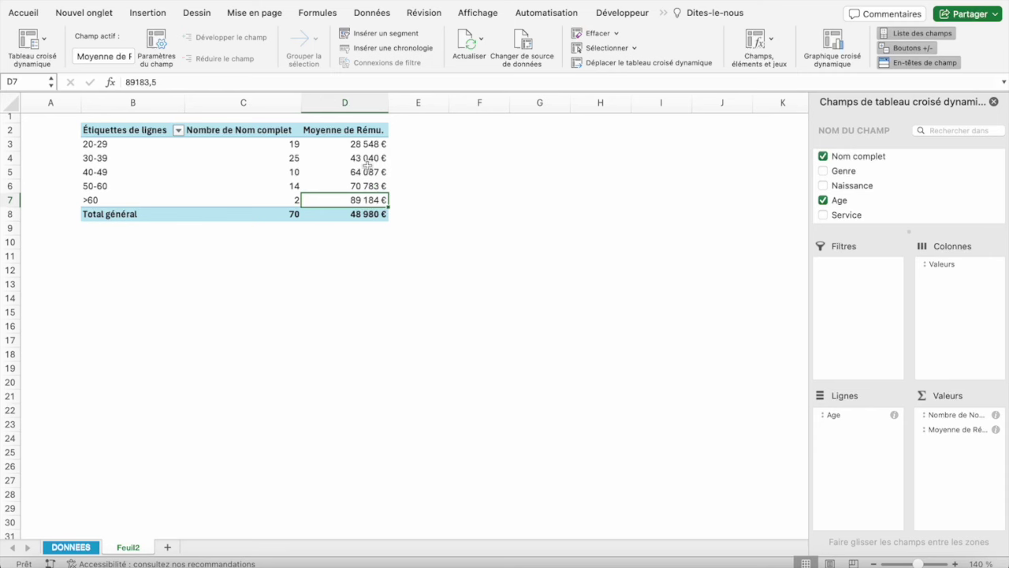
click(100, 145)
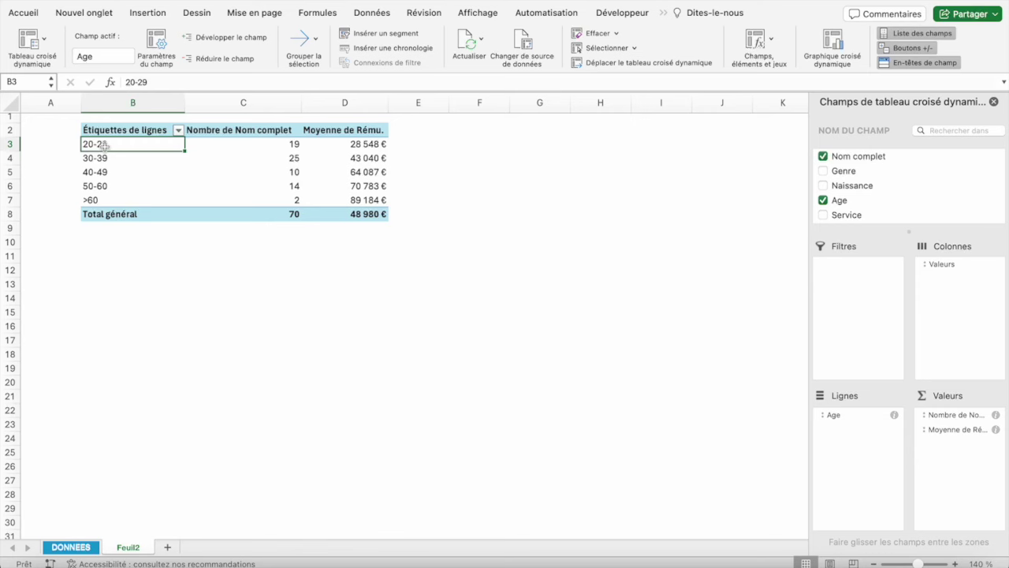
Step: Change the age grouping interval to 5 so the bands run 20-24 up to >60
right_click(104, 146)
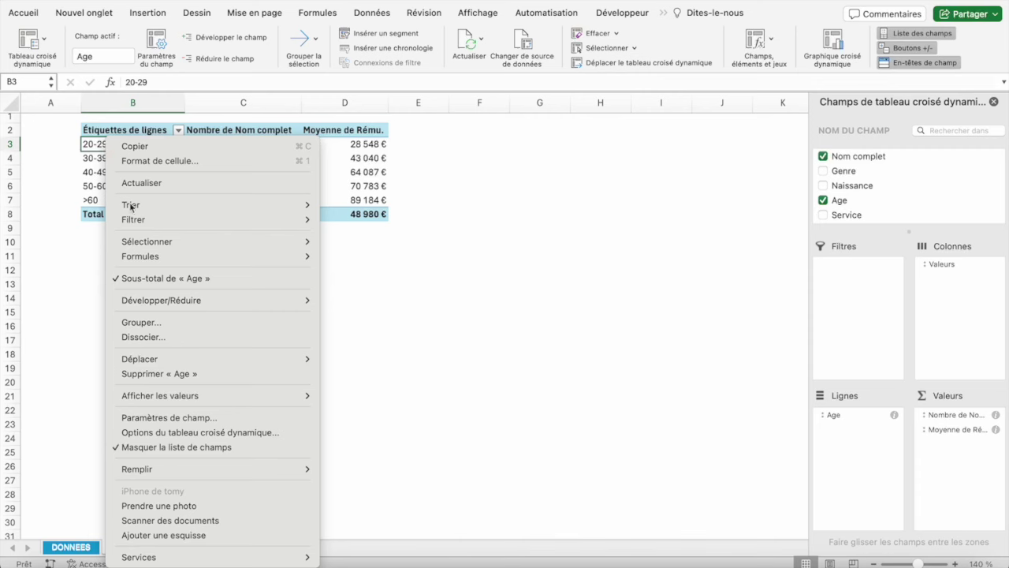
mouse_move(174, 219)
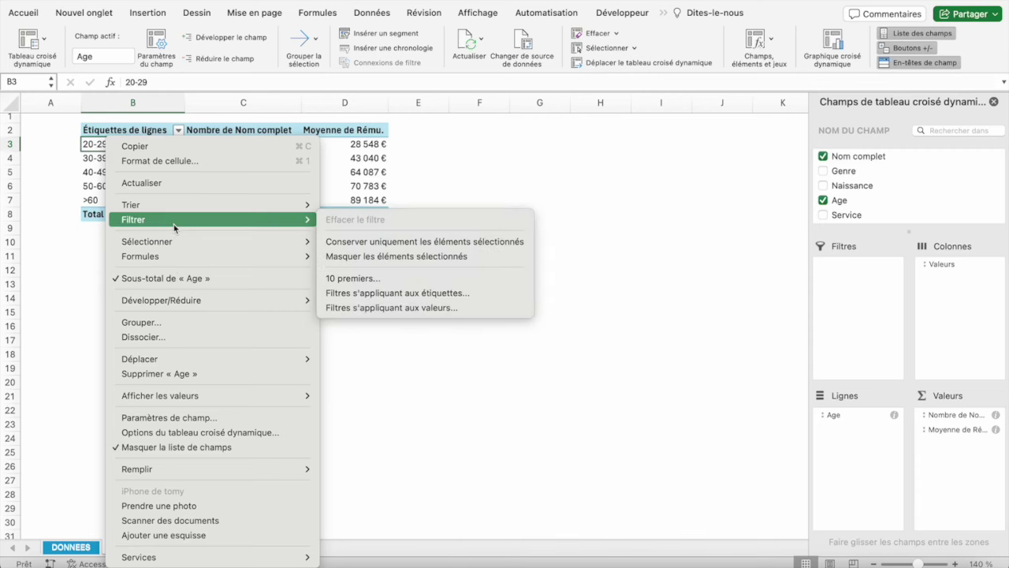
click(158, 322)
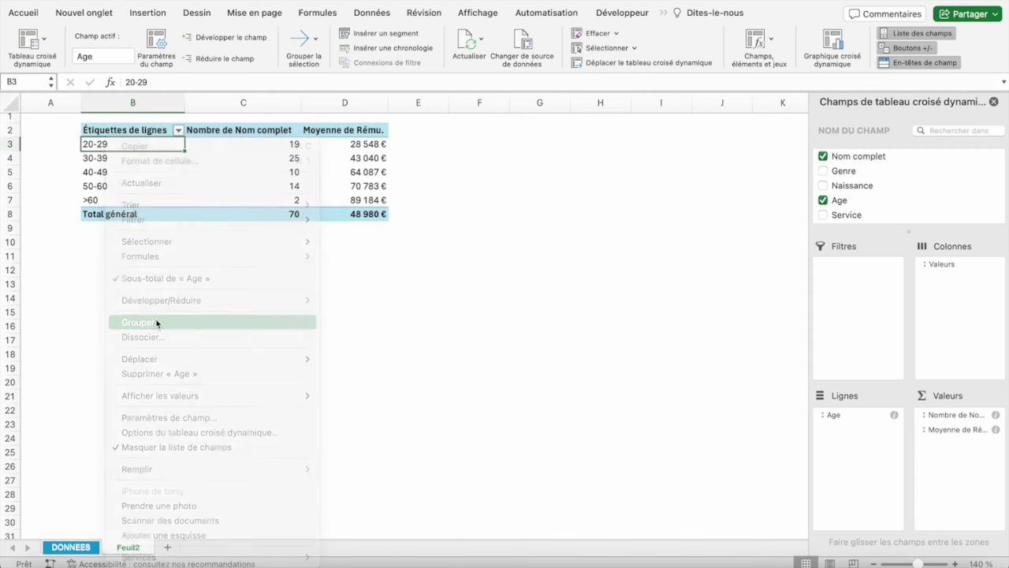
double_click(586, 201)
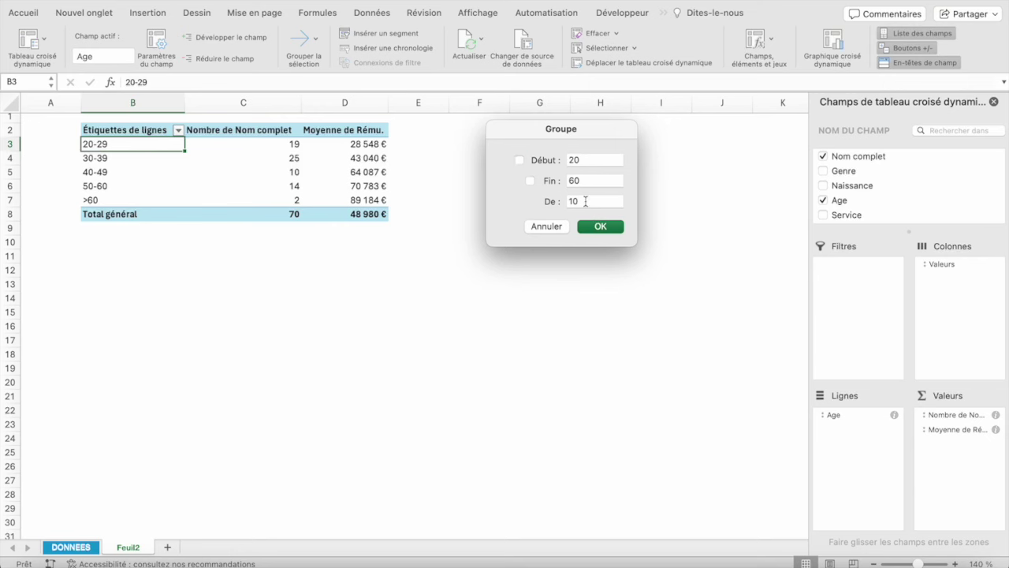
text(5)
click(604, 228)
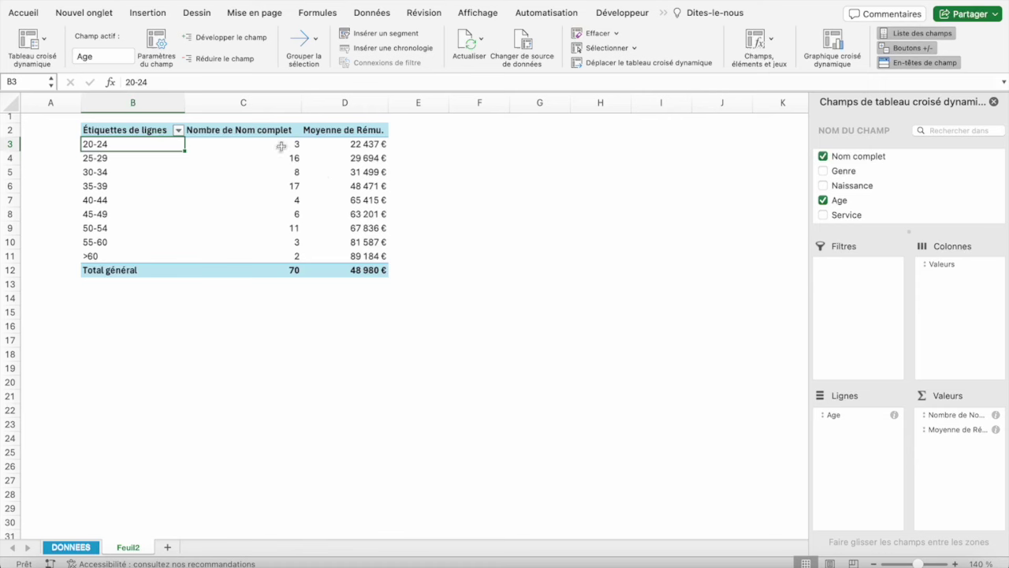
click(280, 146)
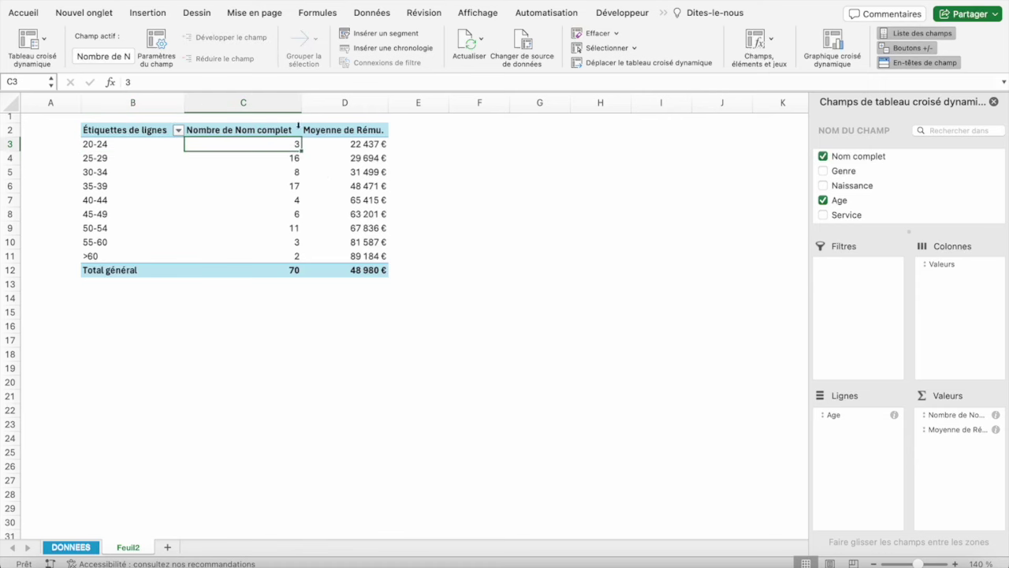
click(359, 148)
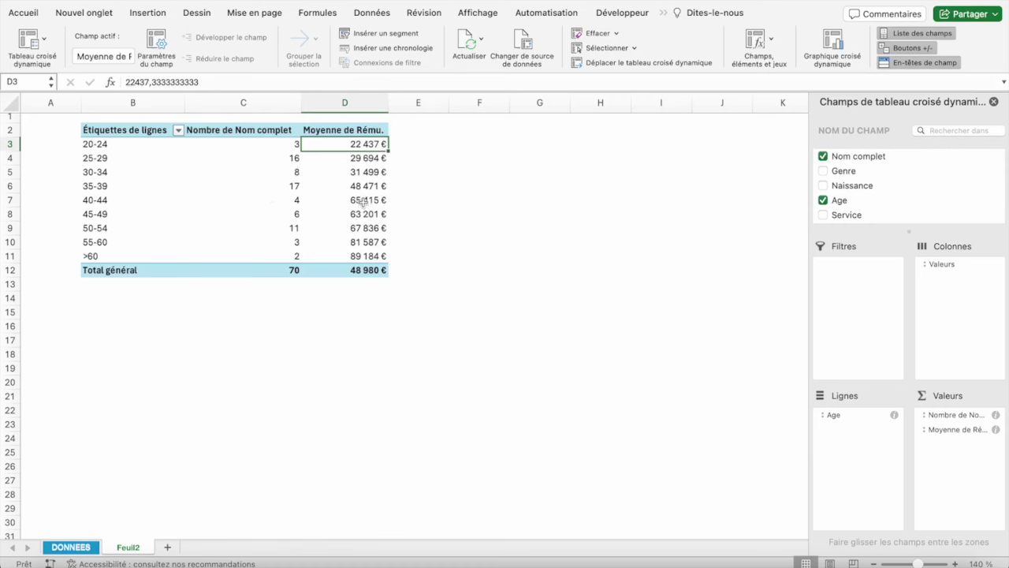
drag(363, 202, 304, 211)
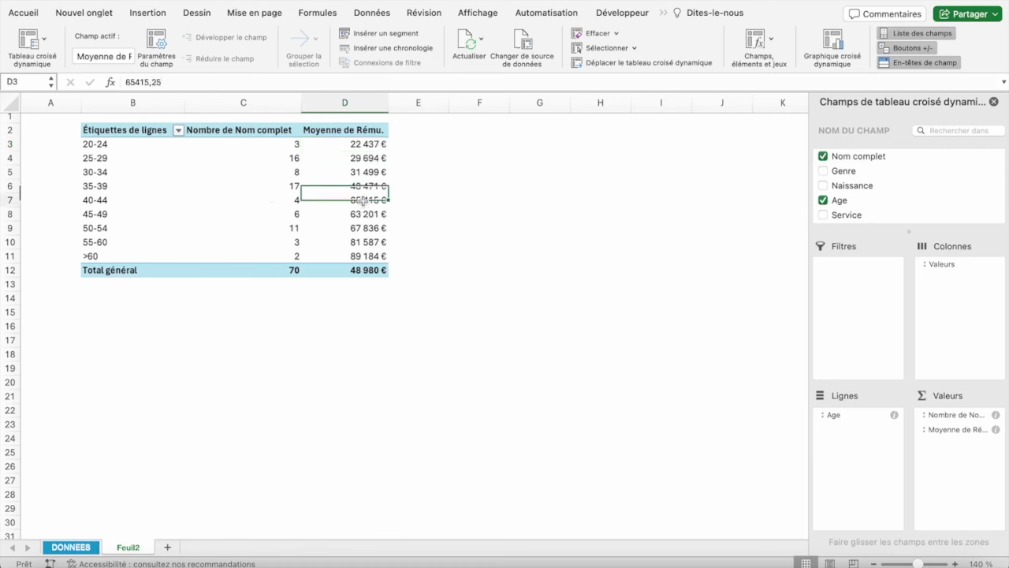
click(282, 204)
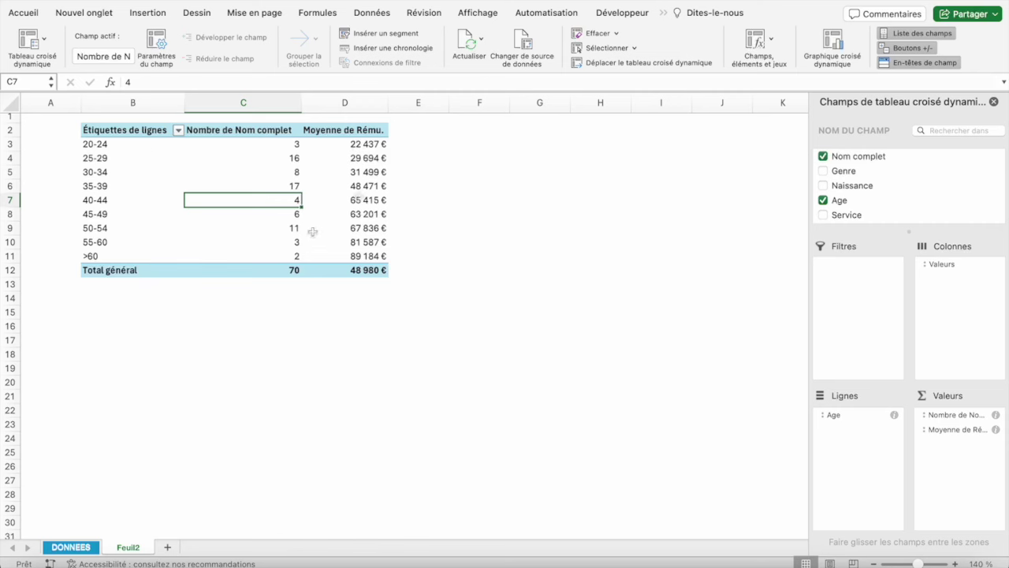
click(325, 199)
click(337, 158)
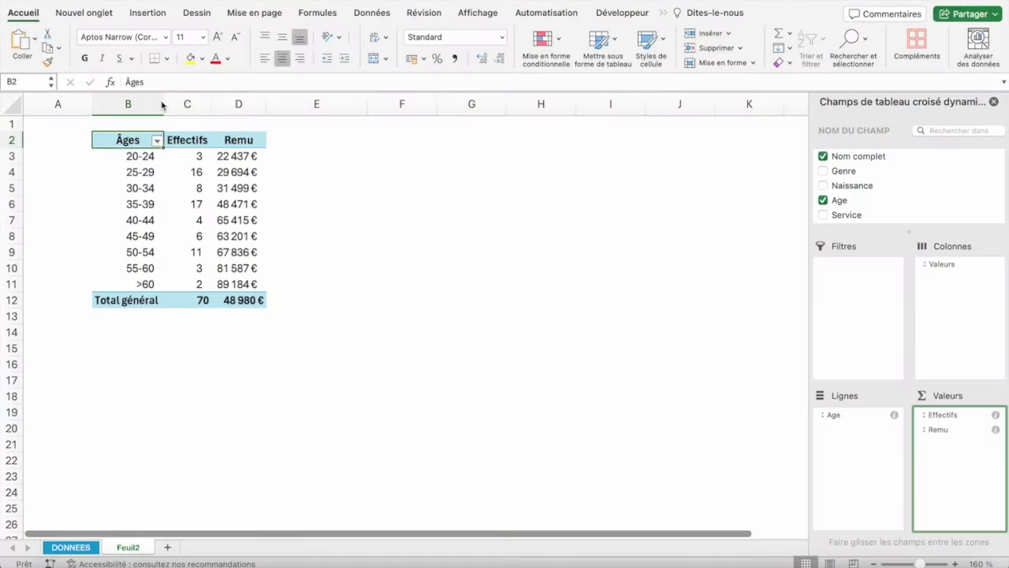
Step: Widen the age labels column, then select the age labels and the 20-24 headcount
drag(163, 104, 374, 104)
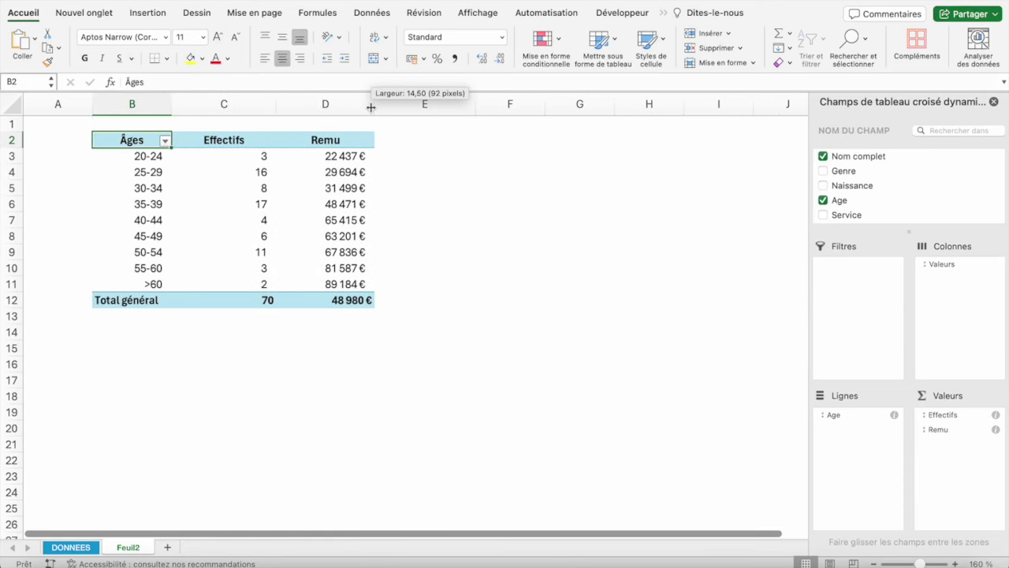
click(130, 132)
click(243, 147)
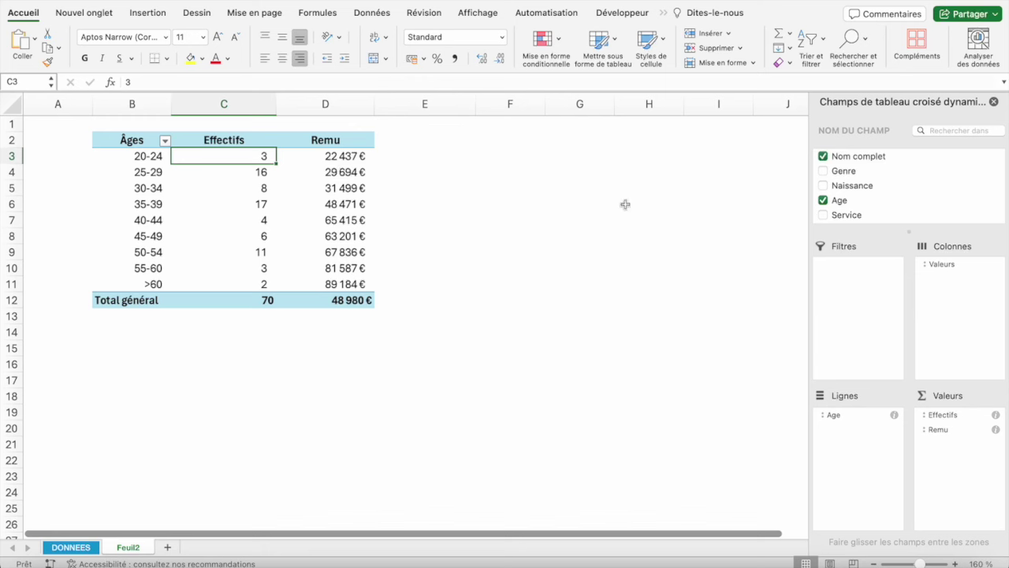
scroll(833, 190, down, 5)
Step: Add Rému. as a second value field and summarize it by average
drag(842, 215, 958, 461)
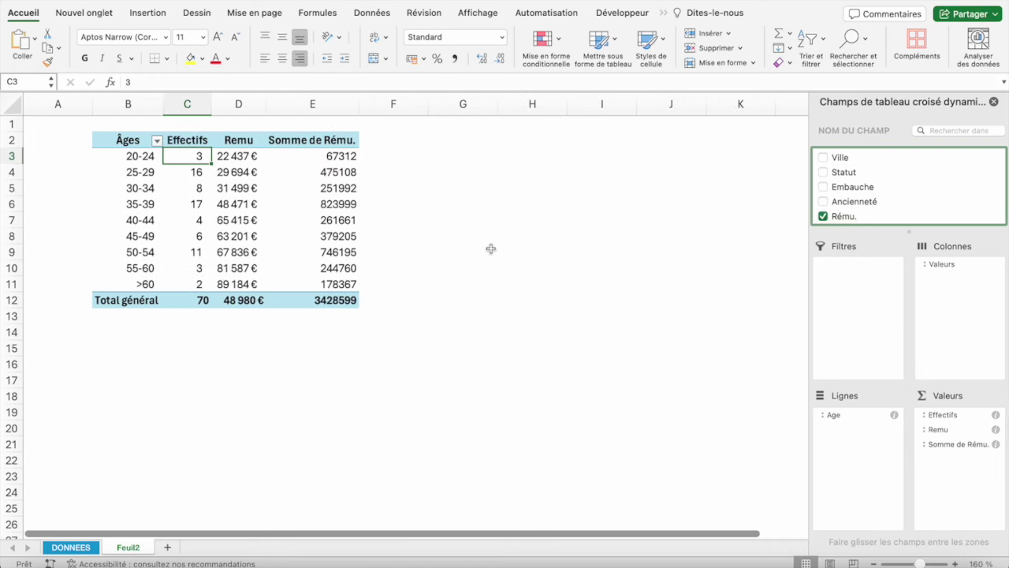
click(330, 174)
right_click(329, 173)
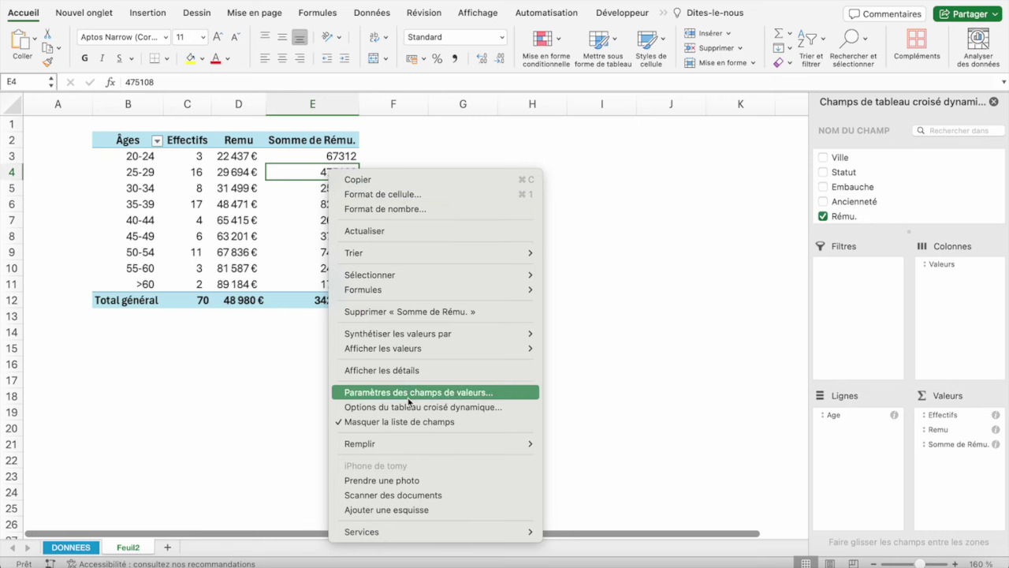
mouse_move(398, 334)
click(615, 368)
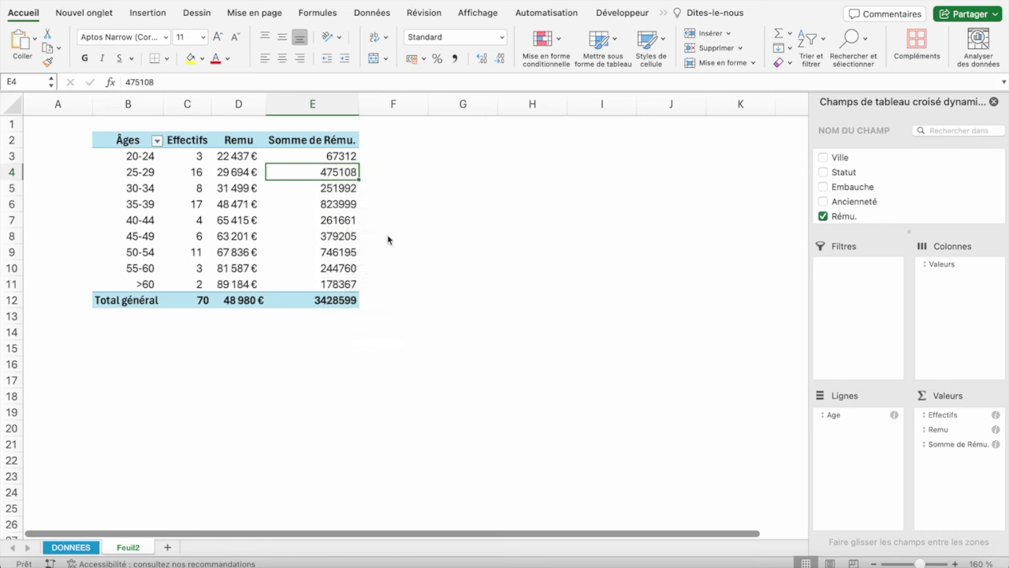
Step: Format the new average pay column as currency with 0 decimals
right_click(323, 156)
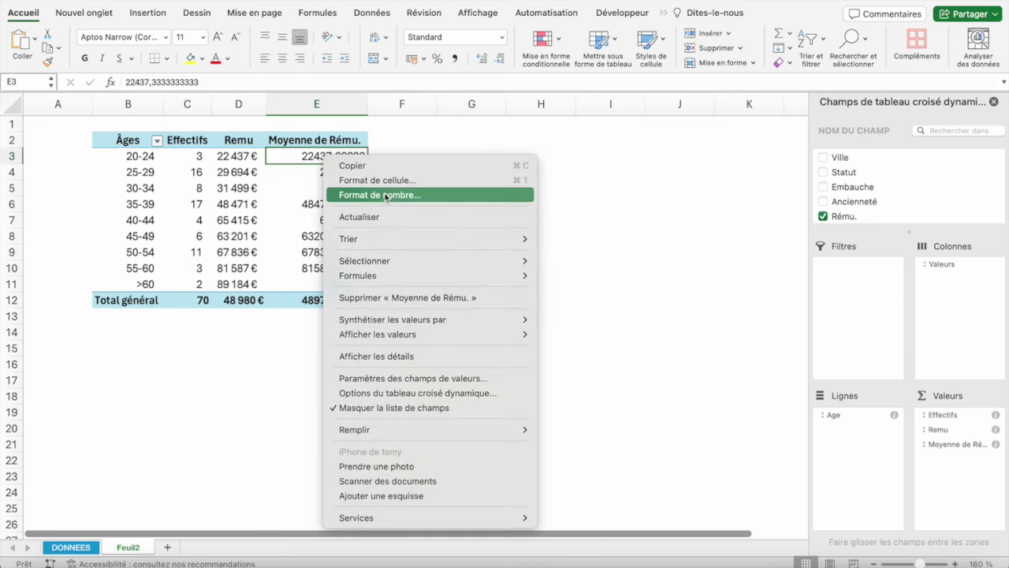
click(385, 195)
click(320, 76)
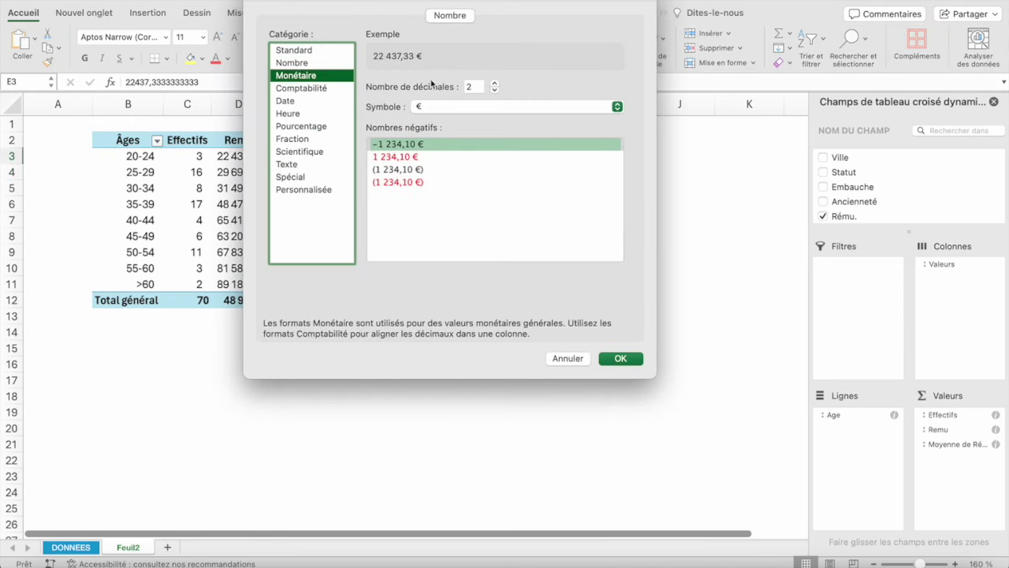
double_click(468, 87)
text(0)
click(621, 358)
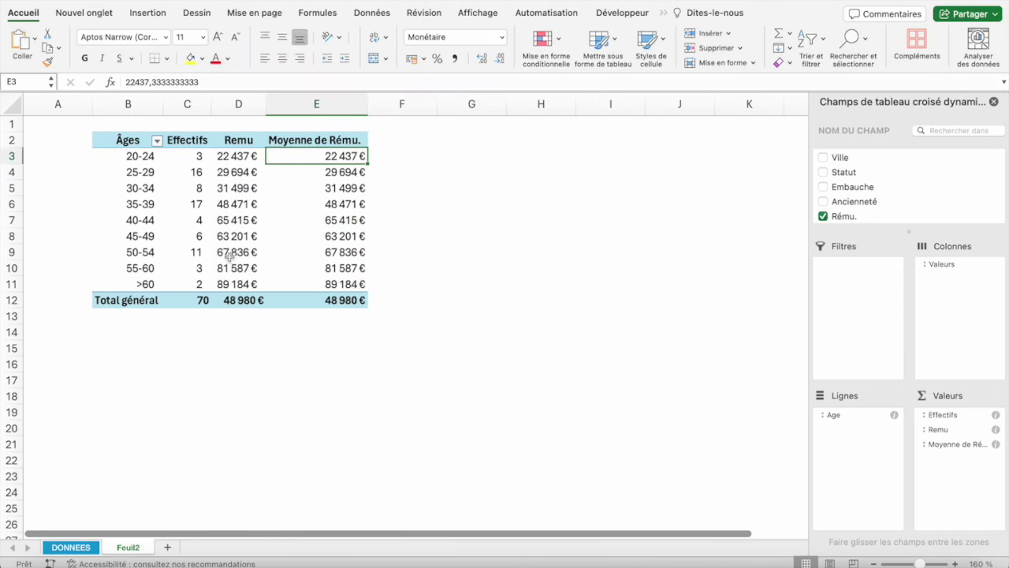
Step: Rename the new column header to 'Delta' and centre it
click(321, 138)
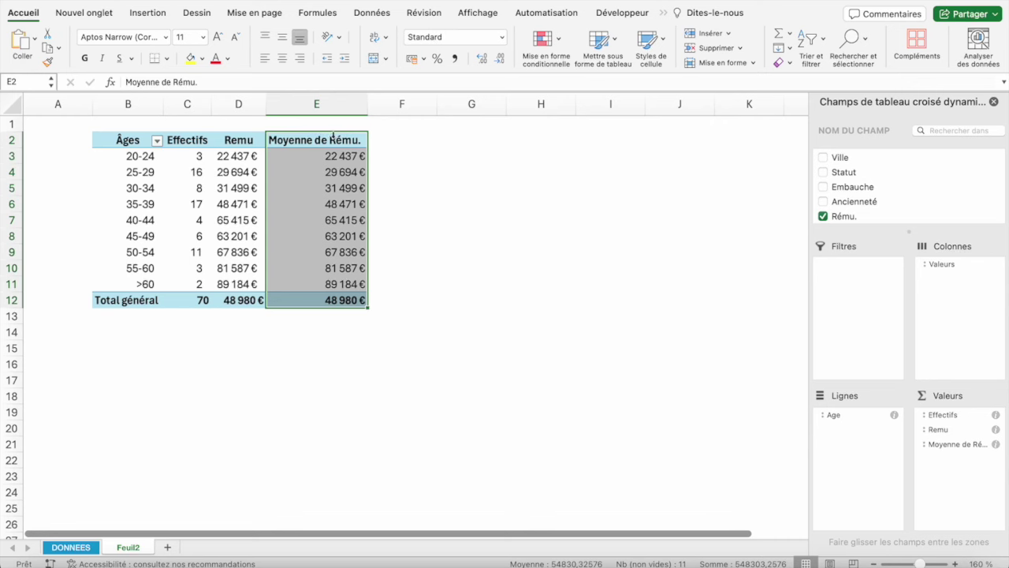
click(328, 141)
text(Delta)
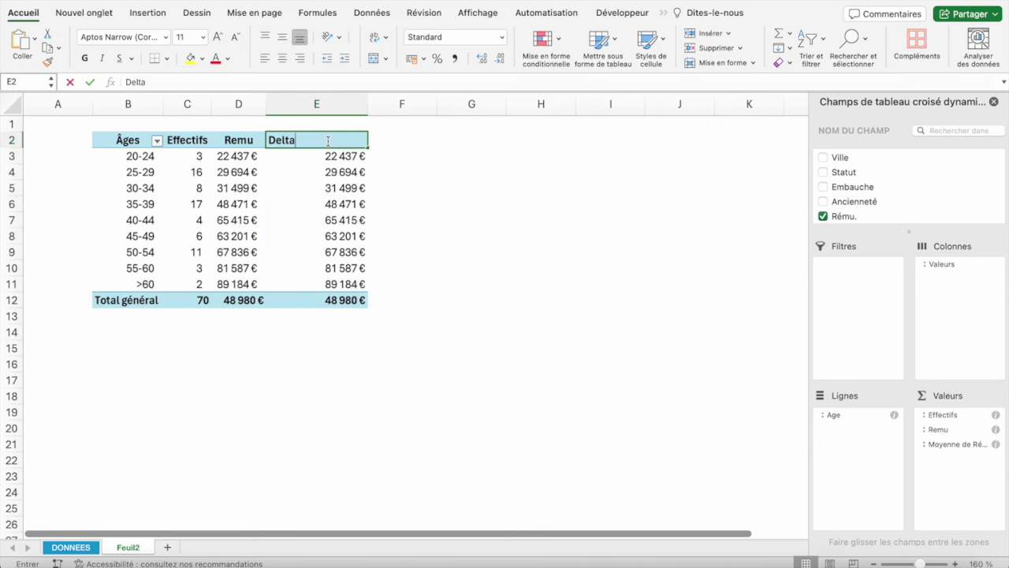
key(Return)
click(285, 131)
click(288, 142)
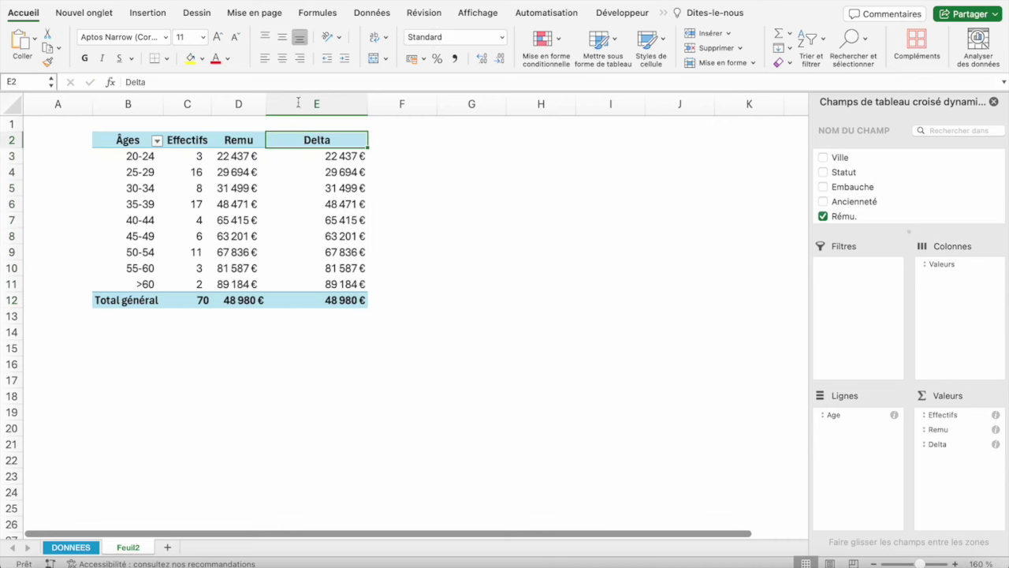
key(super+e)
click(312, 154)
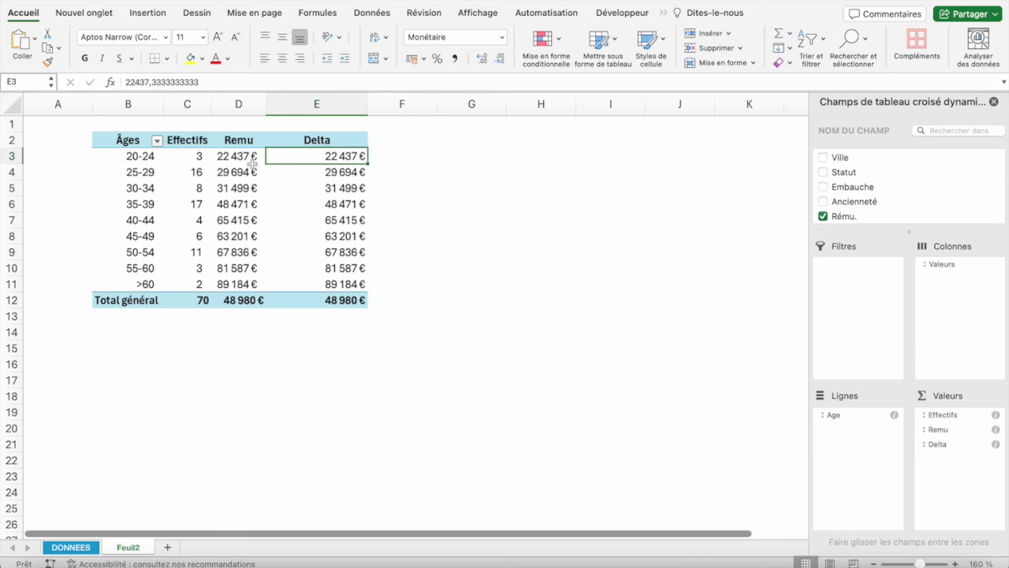
Step: Show Delta values as Différence par rapport, base field Age, base item (précédent)
right_click(311, 161)
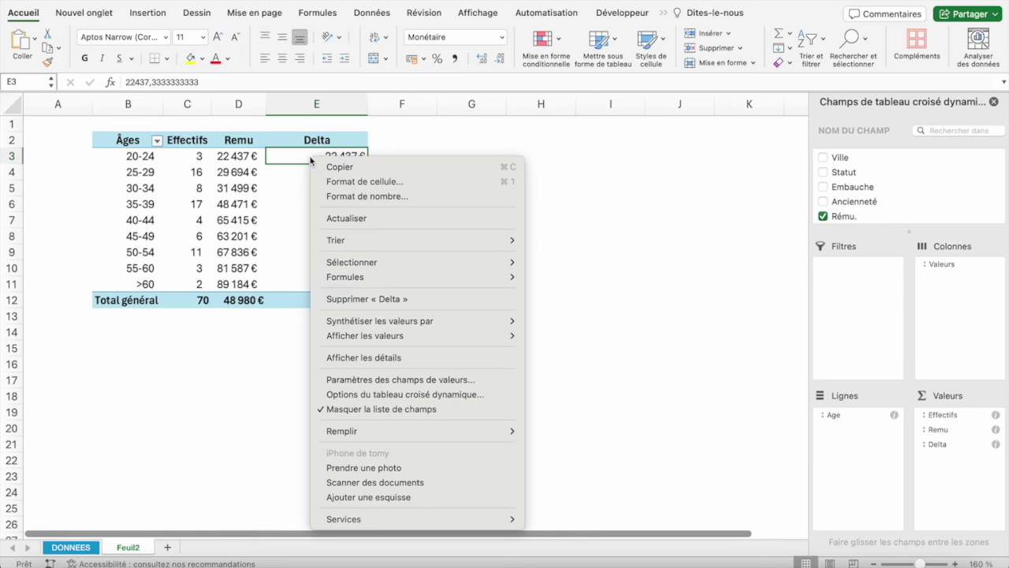
click(285, 175)
right_click(296, 173)
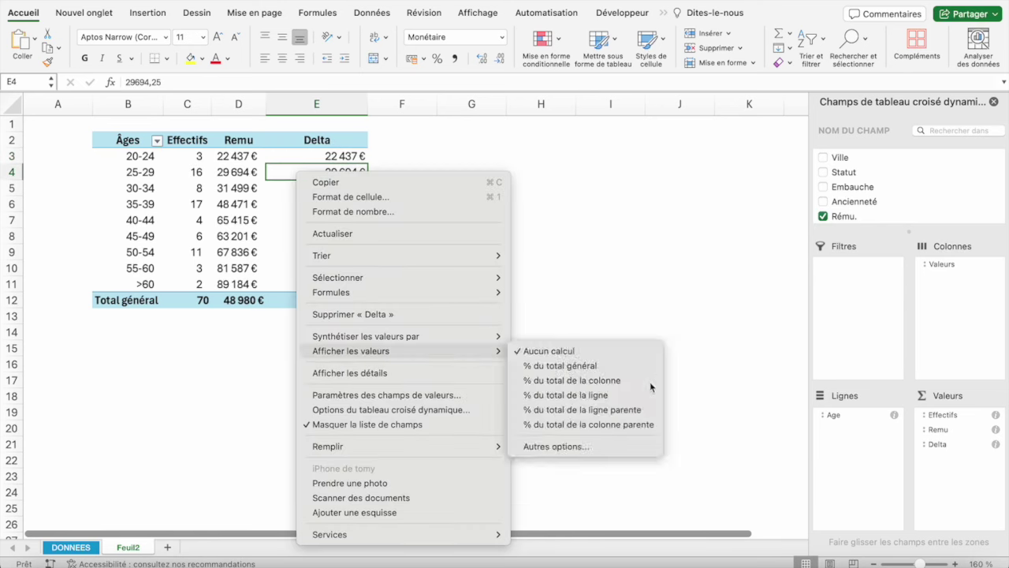
mouse_move(365, 335)
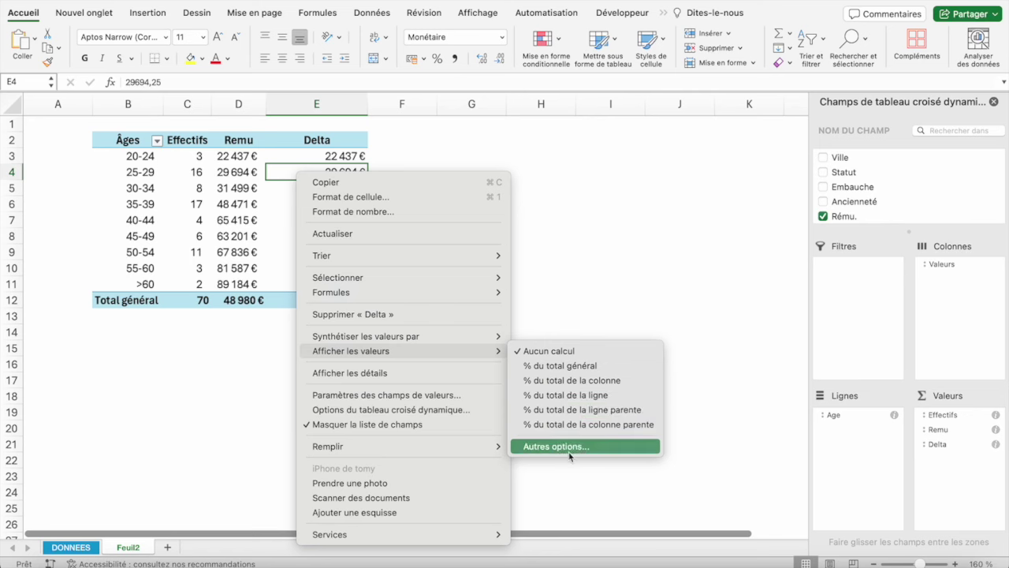
click(569, 447)
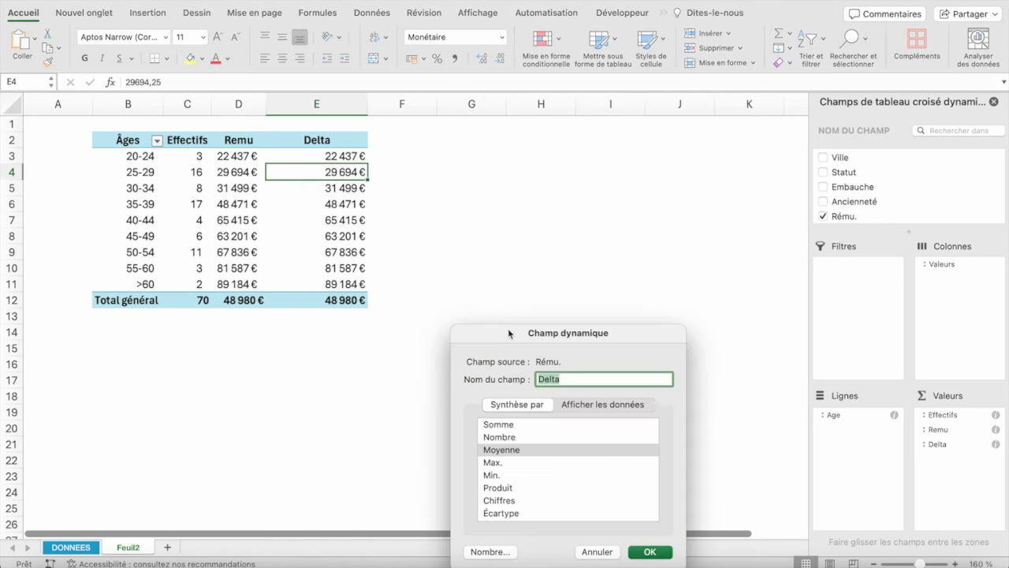
drag(508, 333, 468, 186)
click(551, 260)
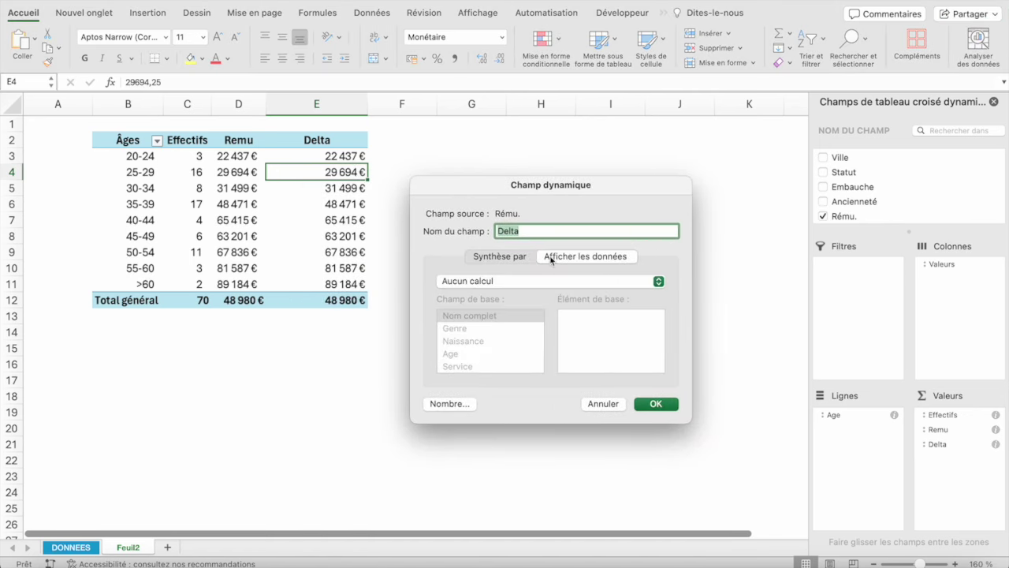
click(502, 283)
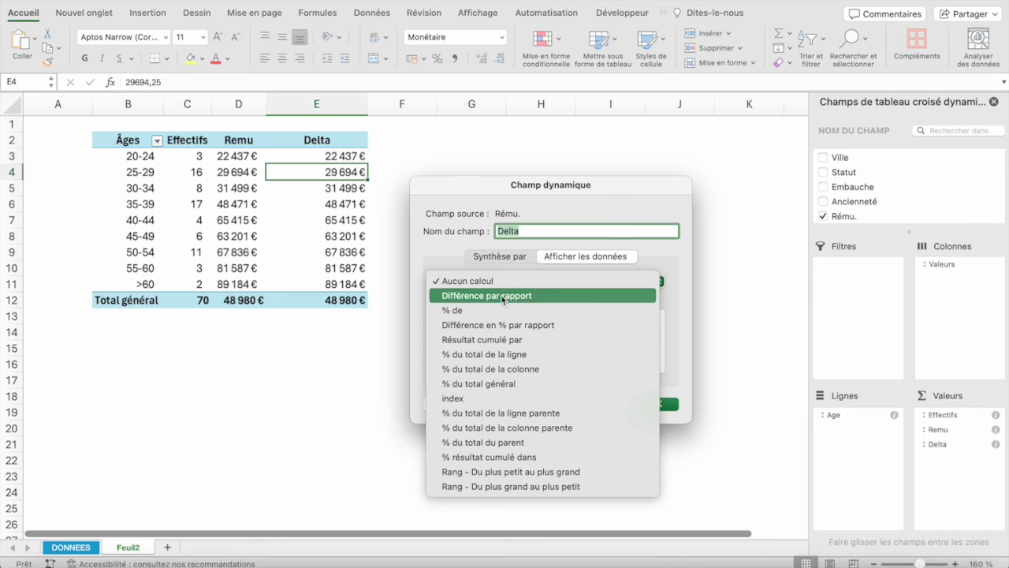
click(503, 297)
click(464, 355)
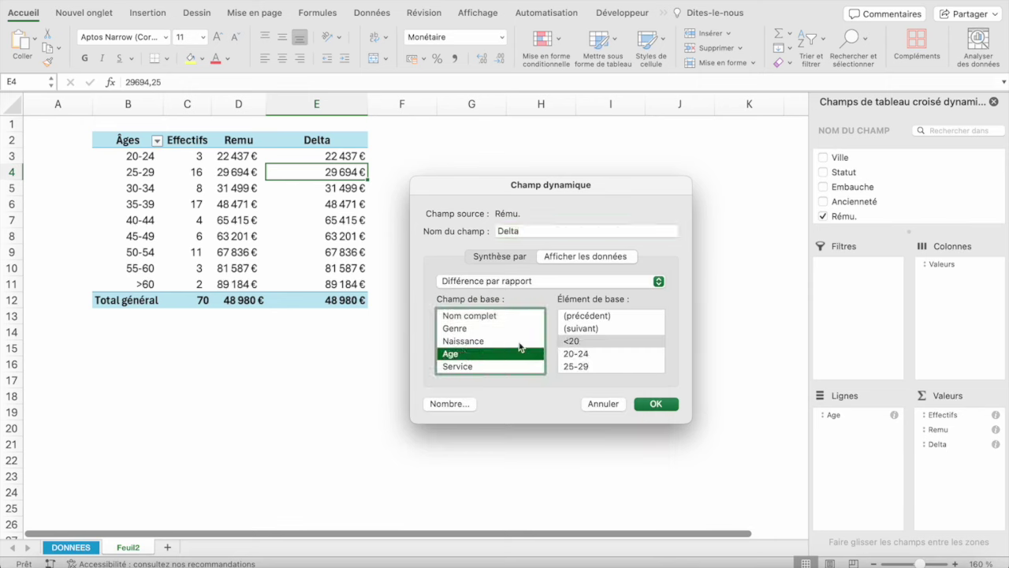
click(587, 316)
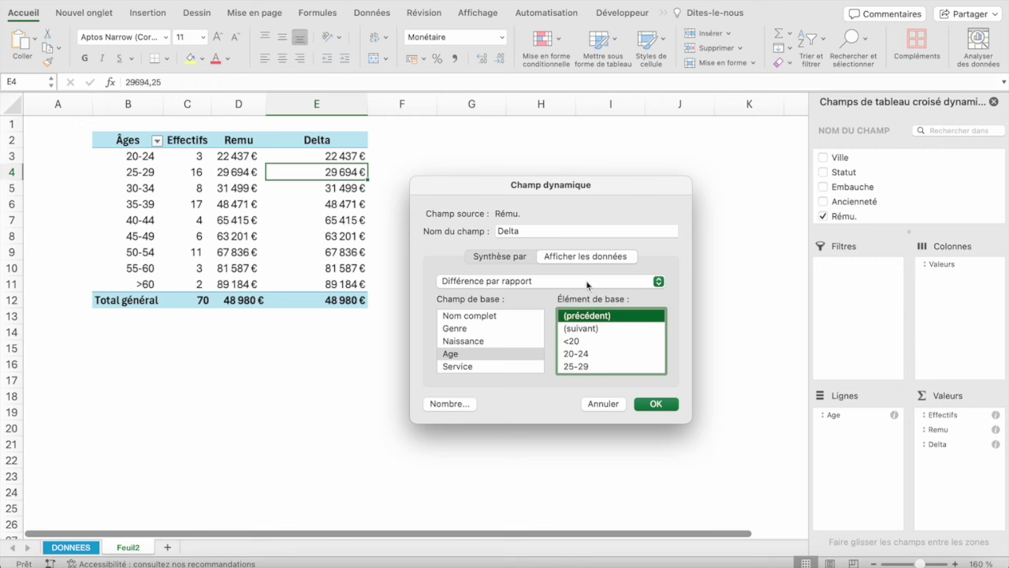
click(656, 403)
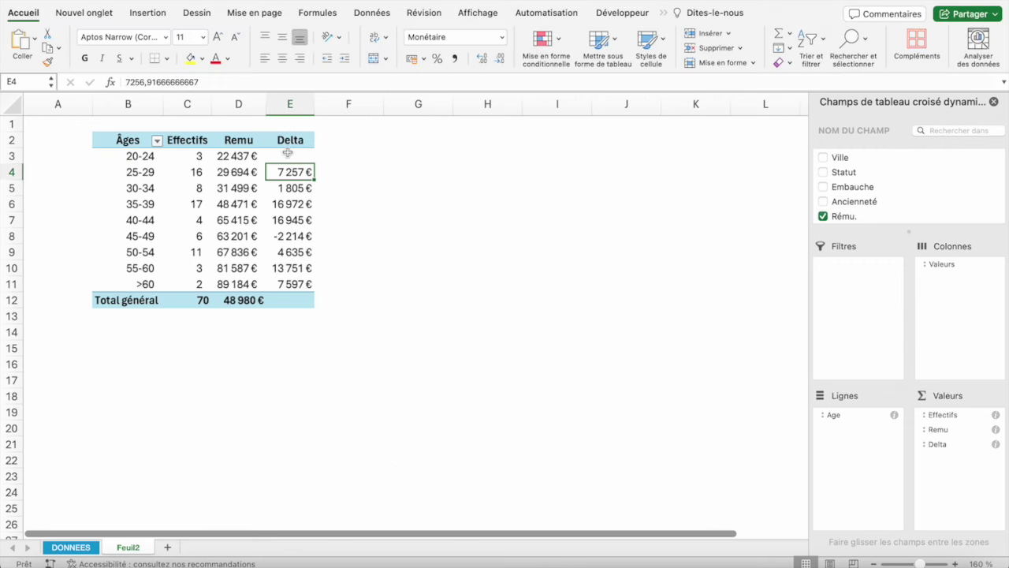
click(287, 158)
Step: Widen the Delta and Remu columns, then check the 25-29 and 30-34 Delta values
drag(314, 103, 362, 103)
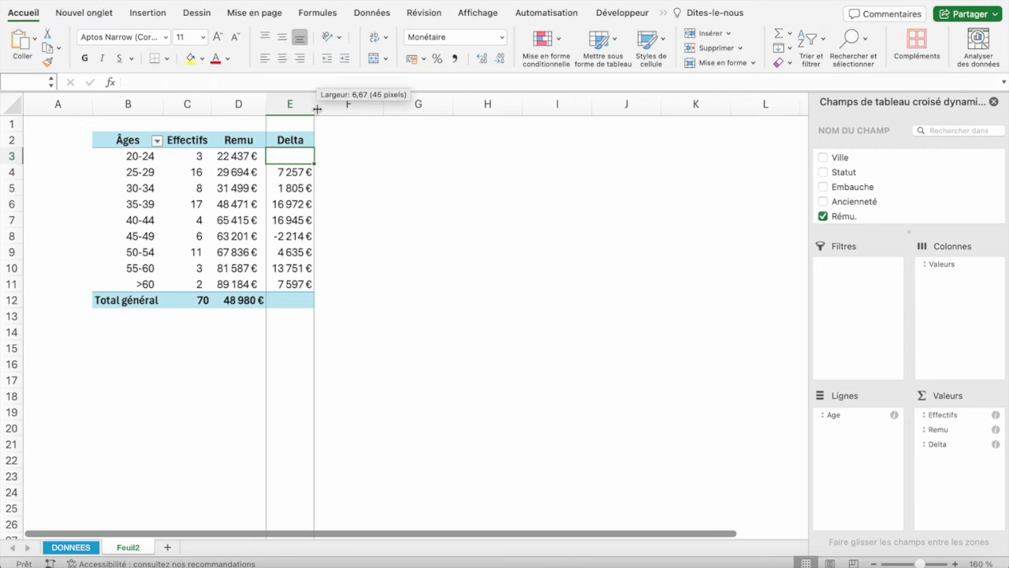
drag(265, 103, 294, 103)
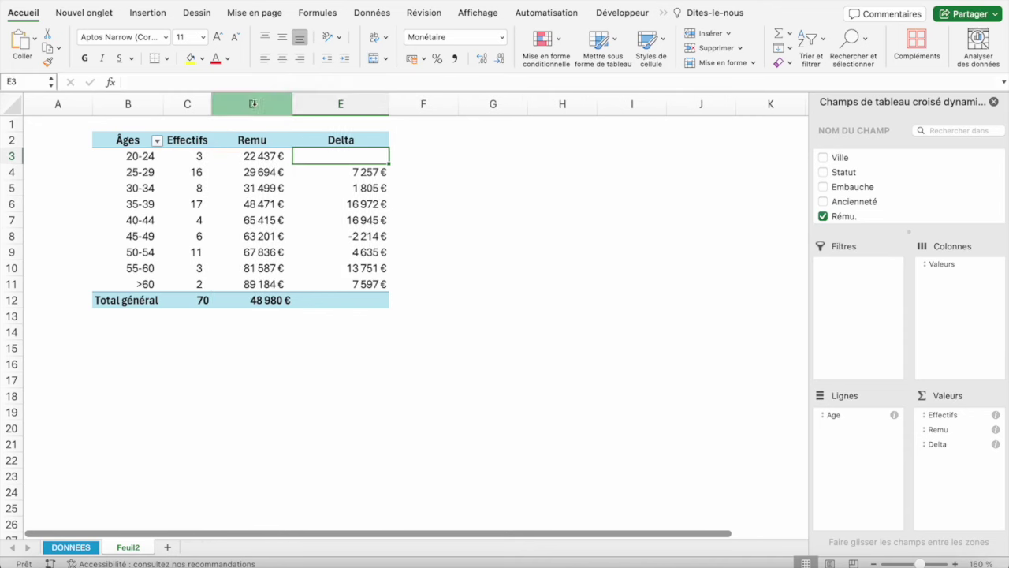
key(Down)
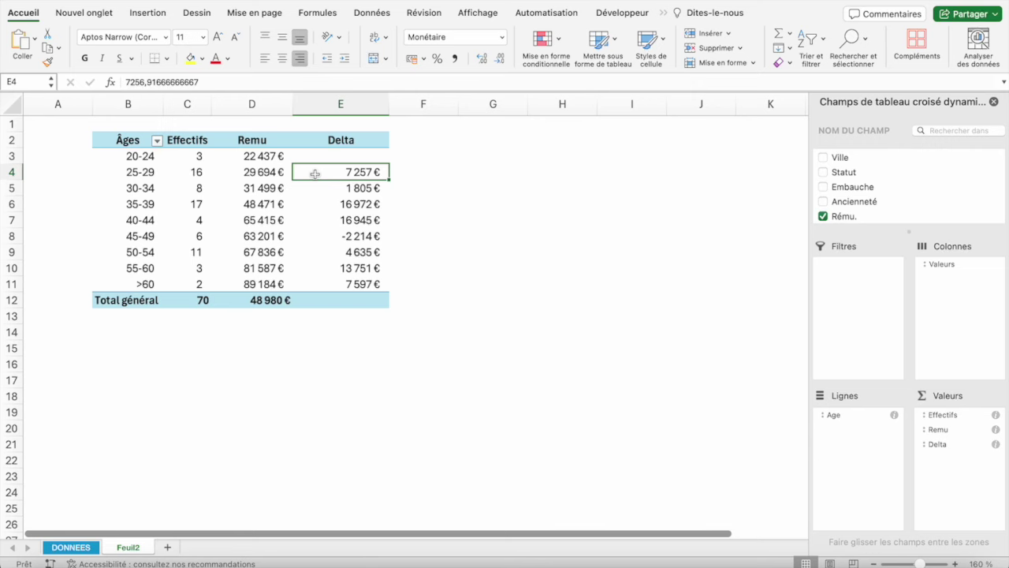
click(338, 190)
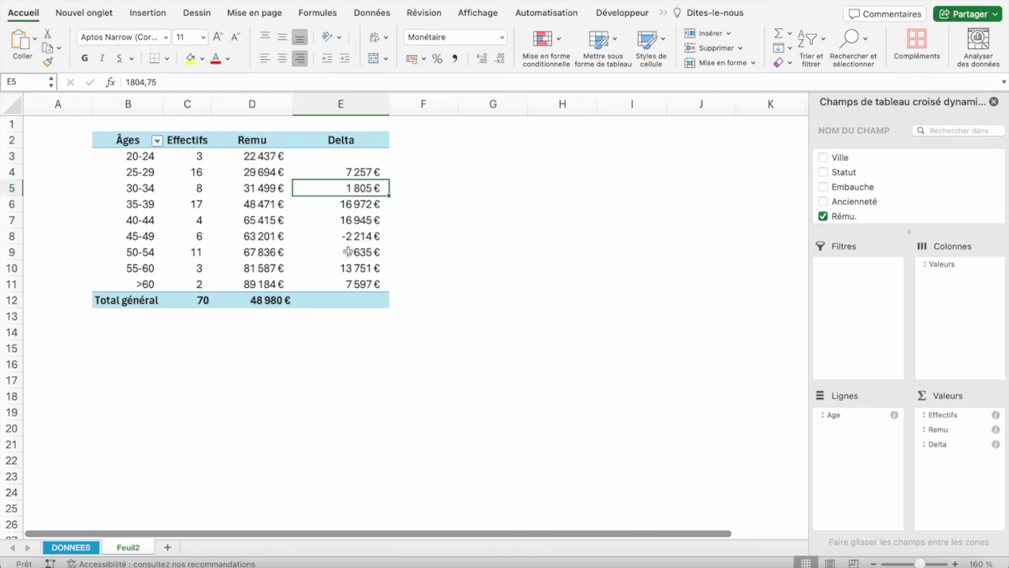
Step: Rename the Delta header to 'Delta %'
click(344, 142)
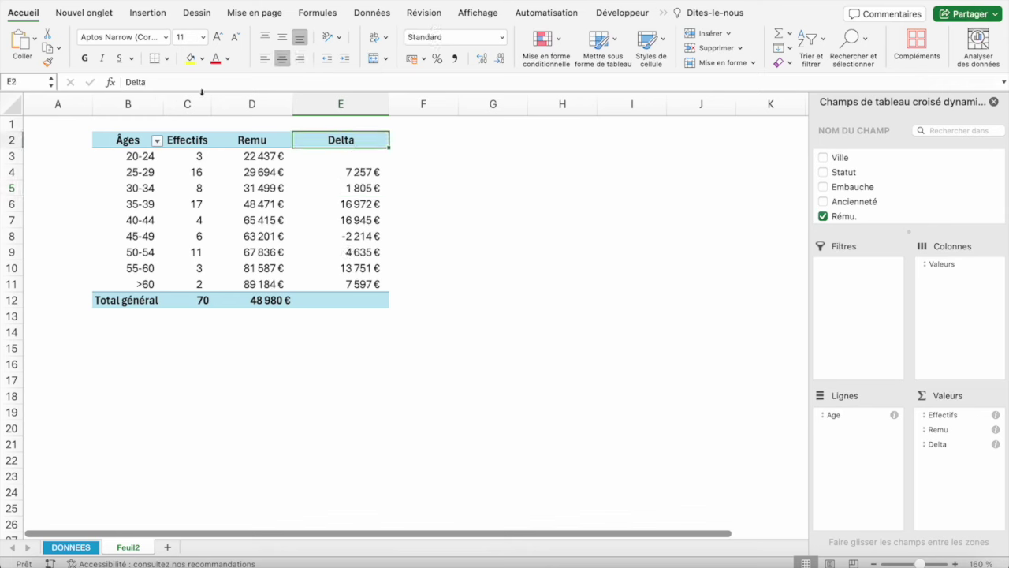
click(194, 84)
text(%)
key(Return)
key(Up)
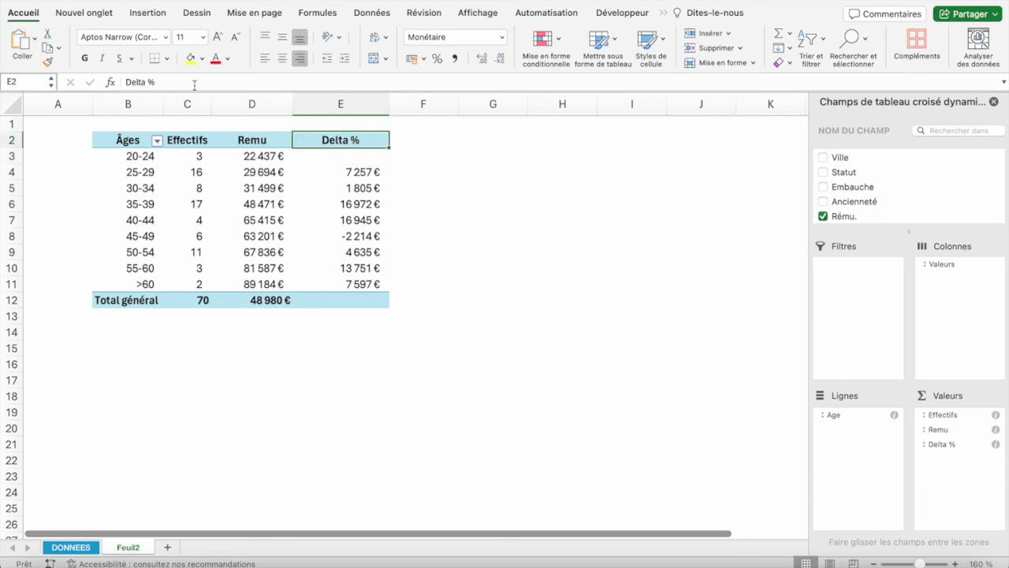
key(Down)
key(Down)
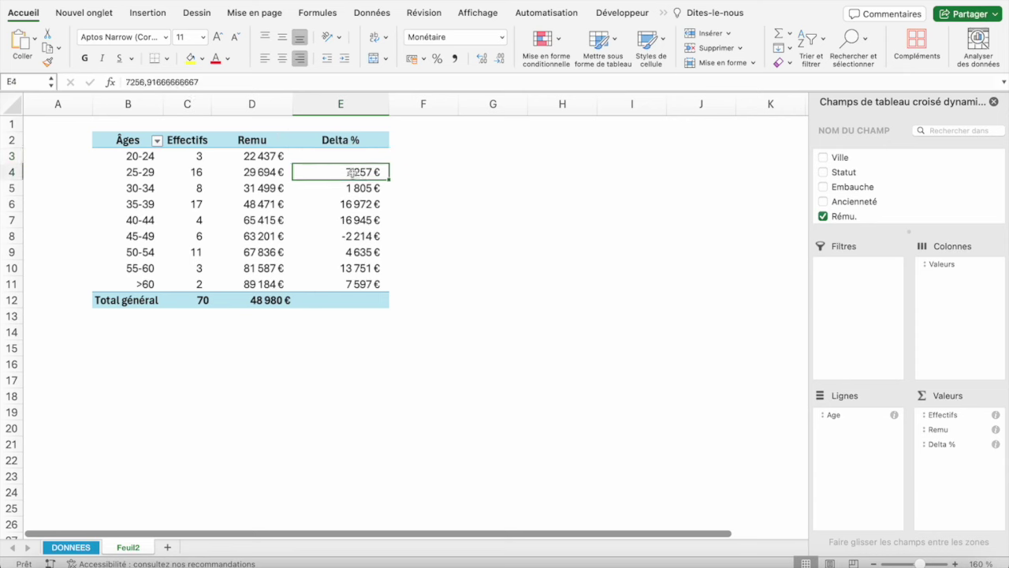
Step: Show Delta % as Différence en % par rapport to the previous band and widen column E
right_click(352, 172)
mouse_move(407, 352)
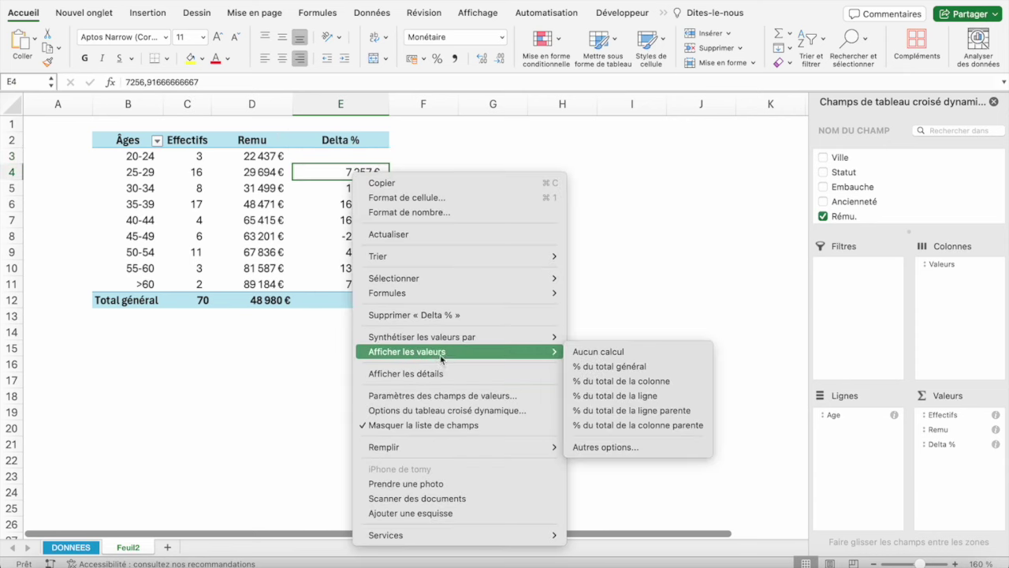
click(607, 446)
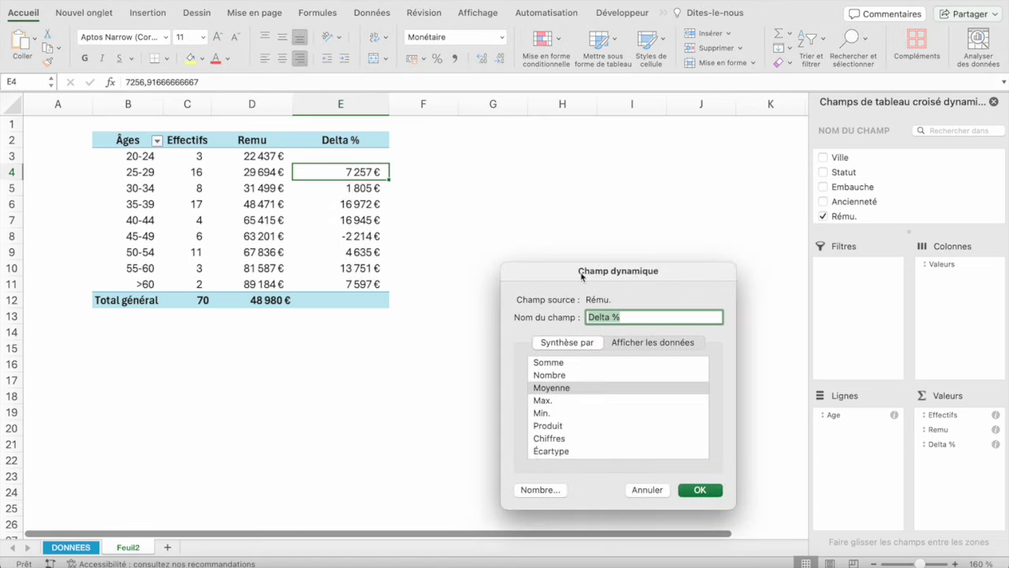
click(635, 342)
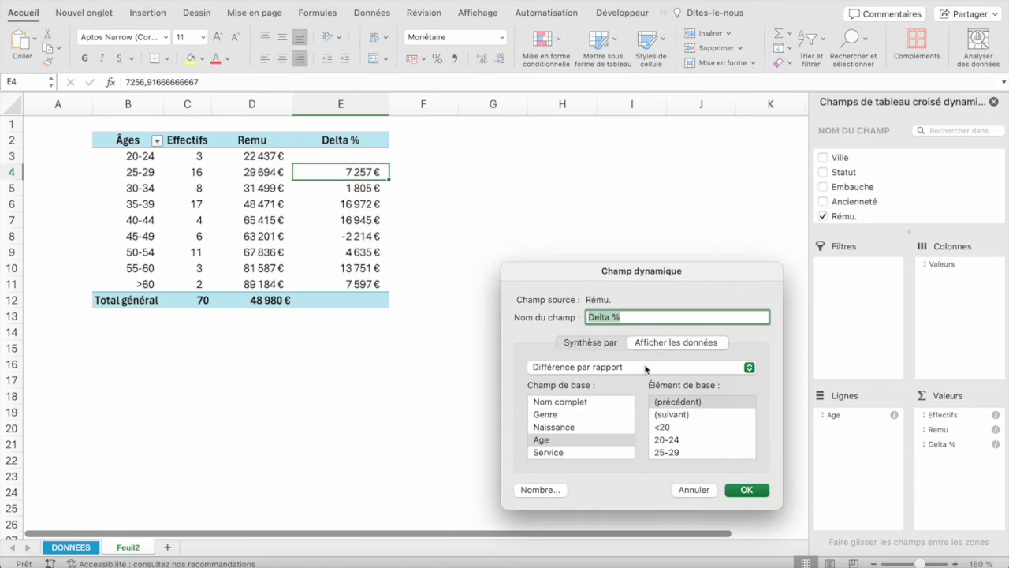
click(645, 368)
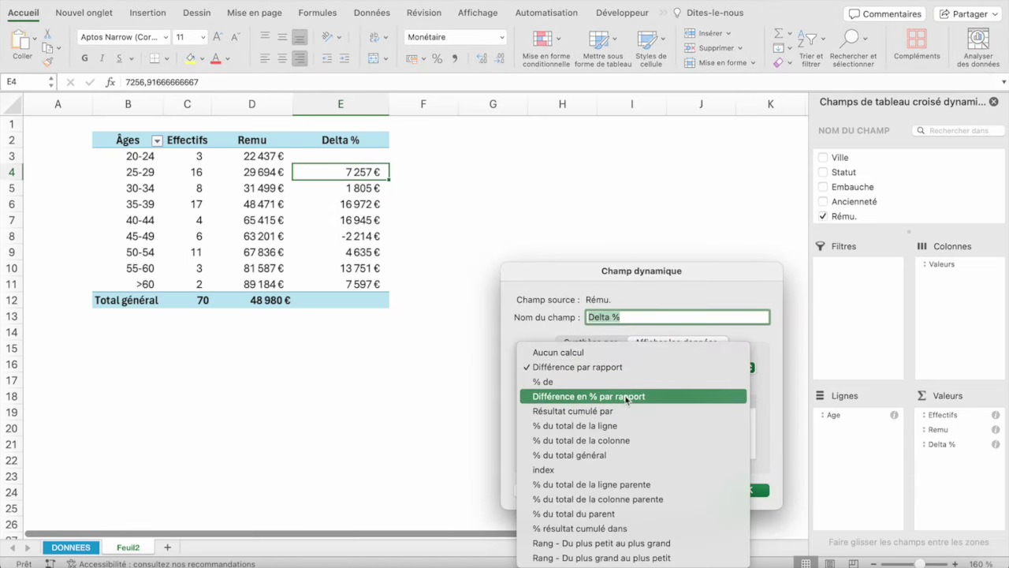
click(627, 398)
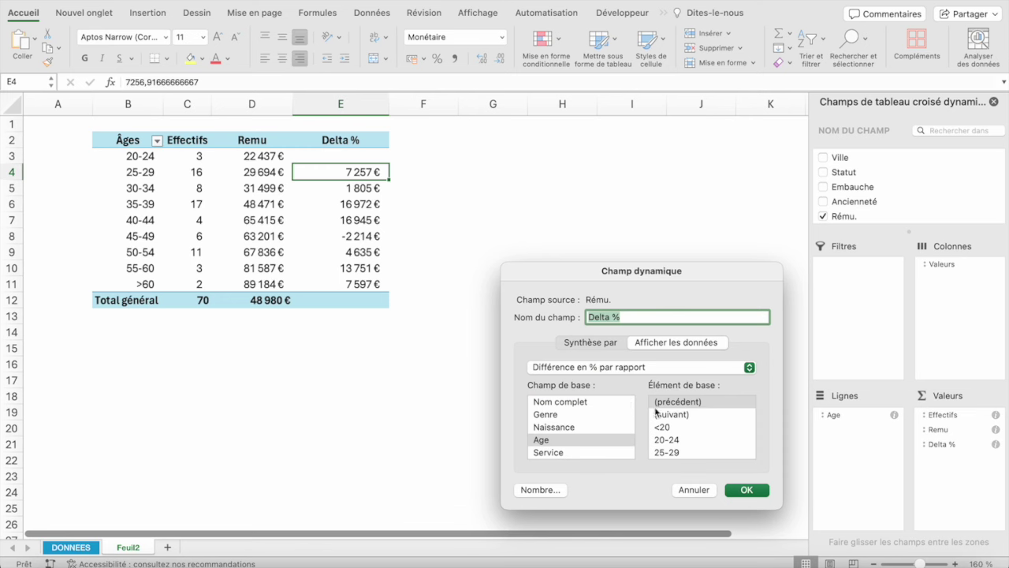
click(744, 489)
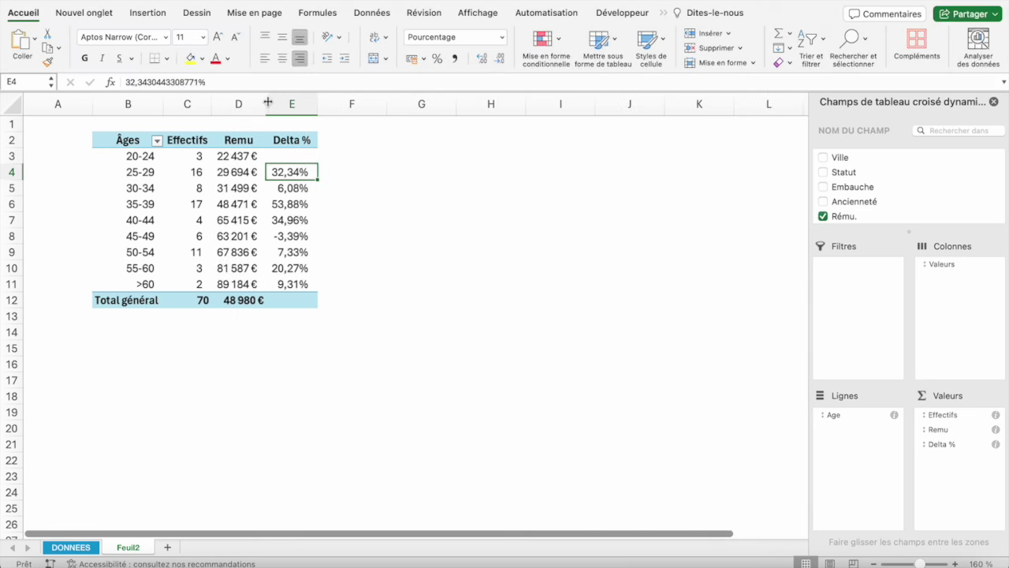
drag(266, 102, 412, 100)
drag(366, 156, 369, 173)
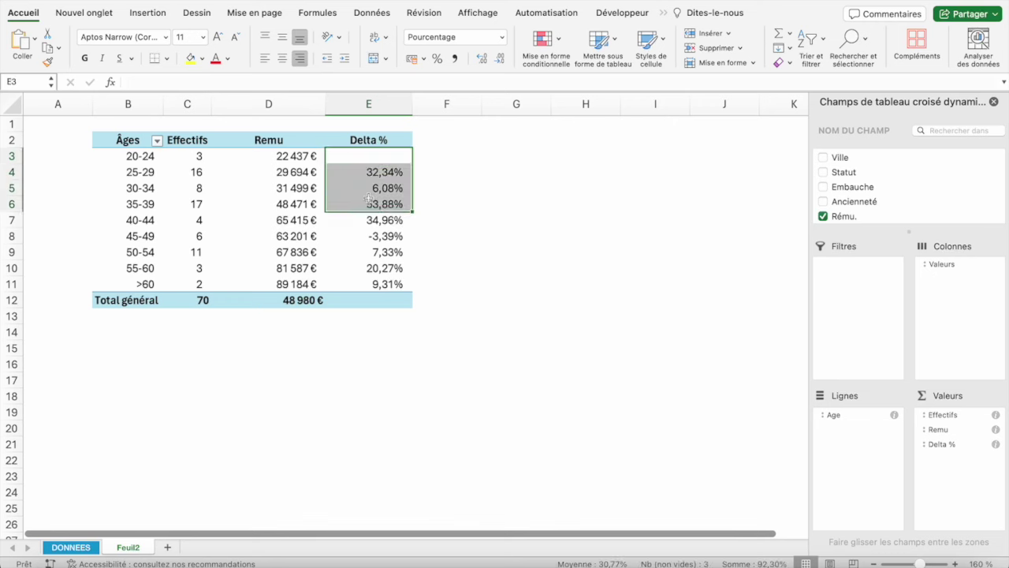
click(369, 174)
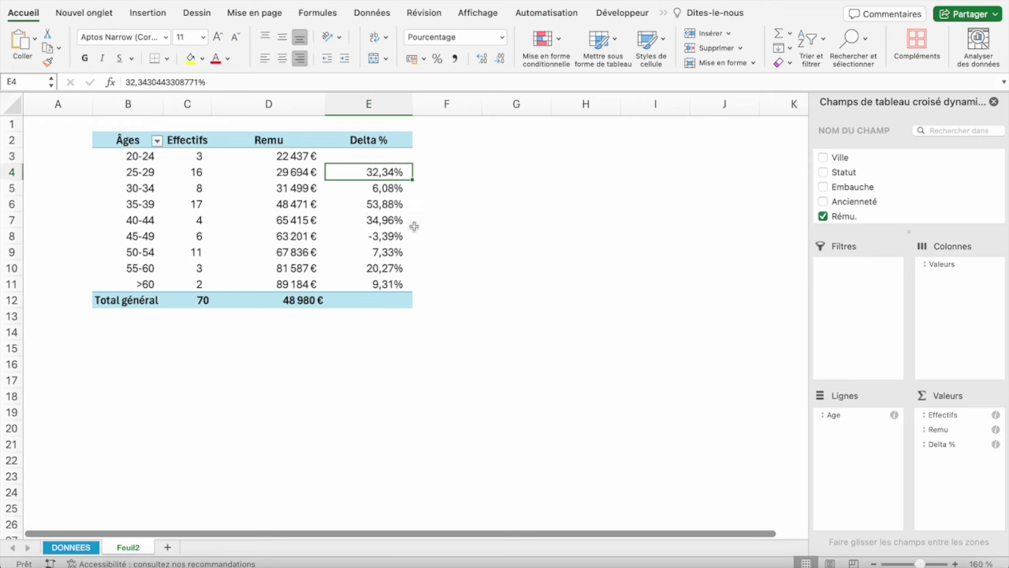
Step: Apply the custom number format +0%;-0% to the Delta % values
right_click(368, 171)
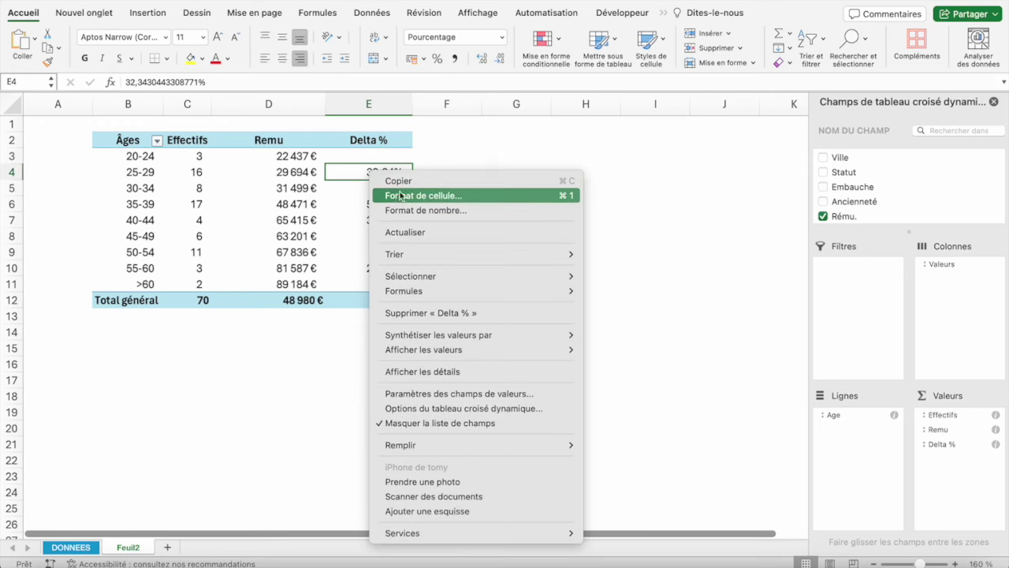
click(404, 210)
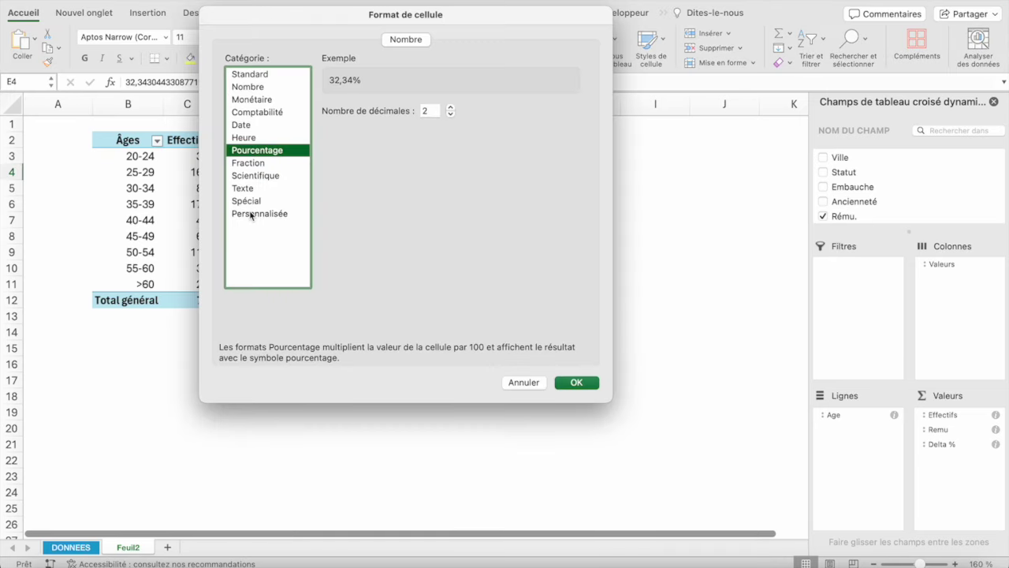
click(252, 214)
drag(348, 129, 314, 131)
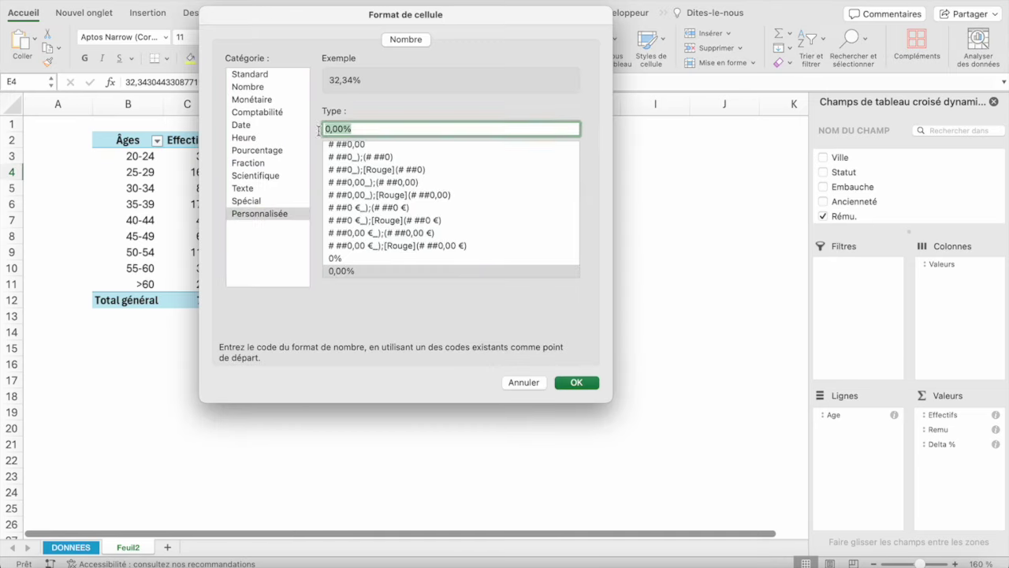
text(+0)
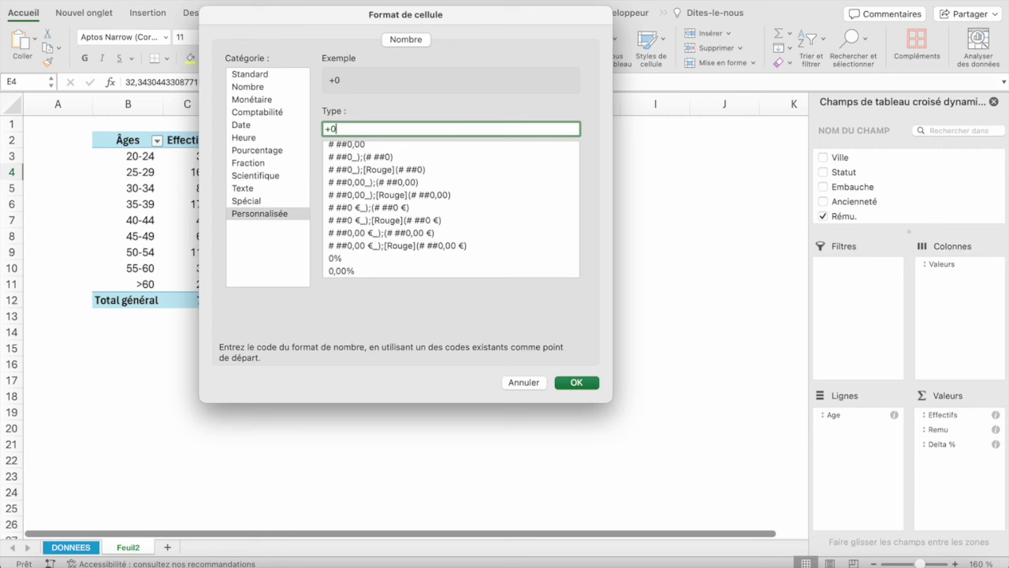
text(%)
text(%)
key(Return)
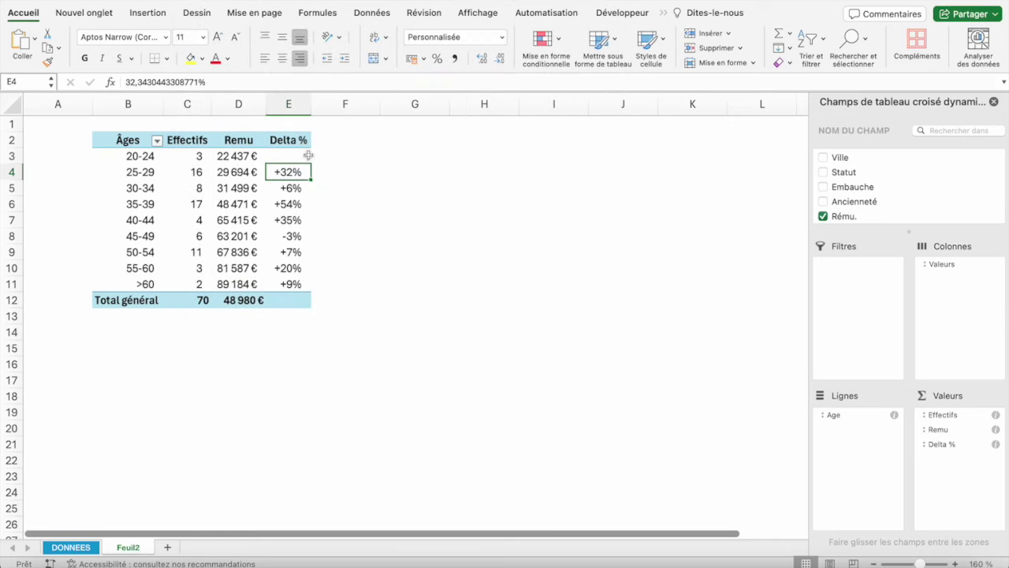
Step: Widen the Delta % column slightly and inspect its values from 20-24 to 45-49
drag(310, 114, 329, 113)
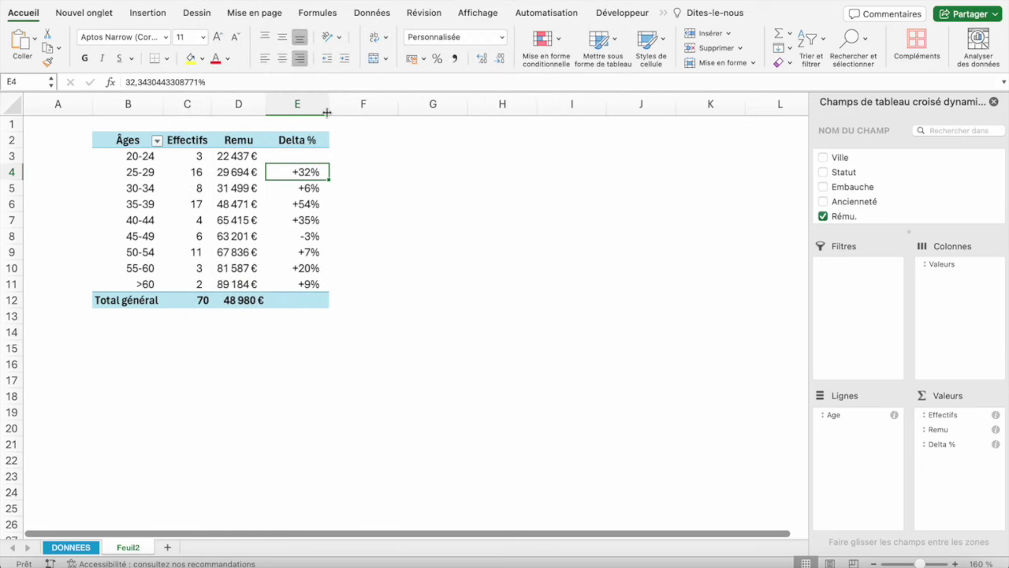
click(295, 160)
click(295, 171)
click(302, 189)
click(302, 207)
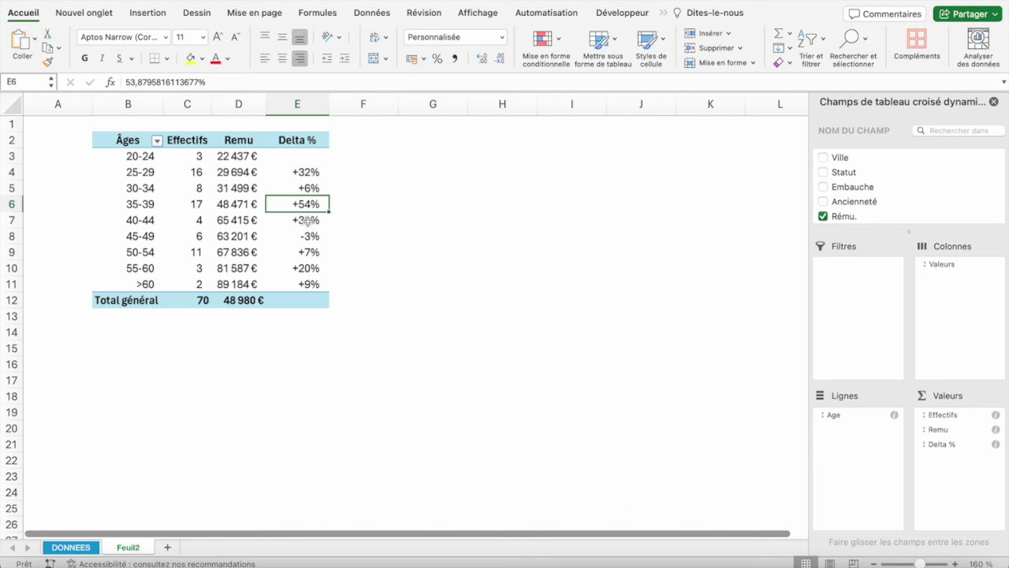
click(315, 222)
click(317, 236)
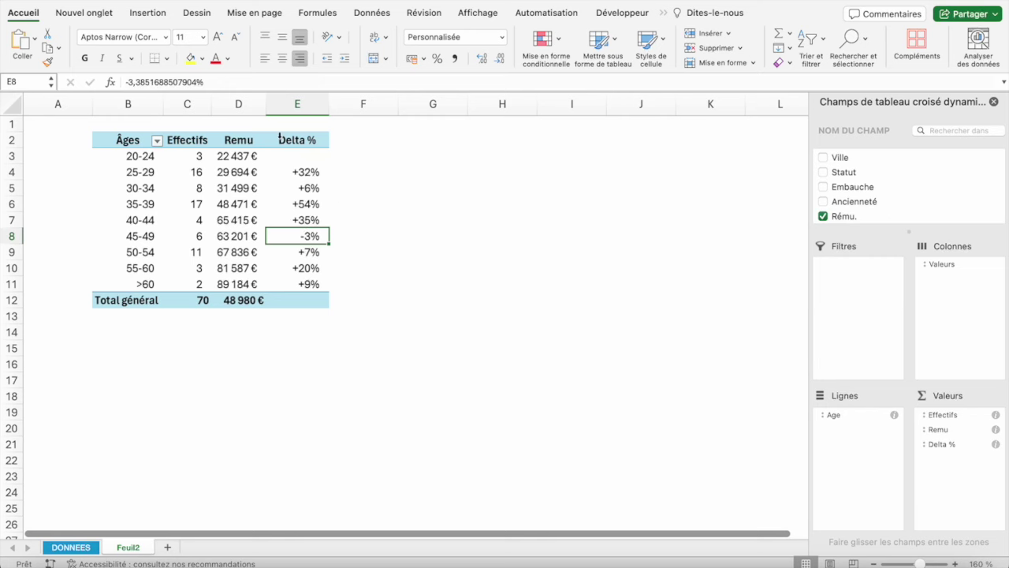
Step: Widen the Effectifs, Âges, Remu and Delta % columns
drag(211, 103, 244, 103)
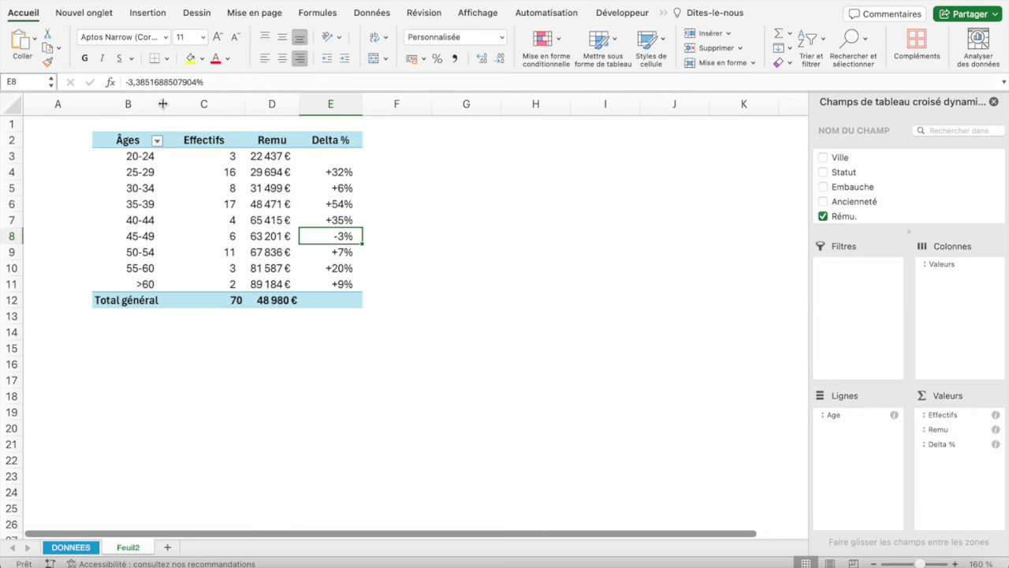
drag(164, 103, 172, 103)
drag(308, 104, 335, 103)
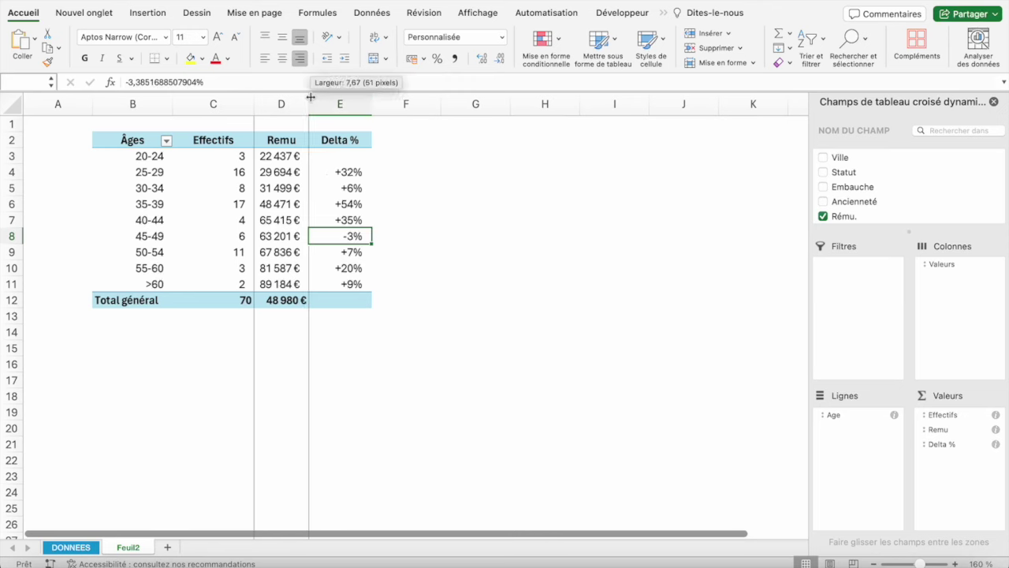
drag(398, 101, 410, 101)
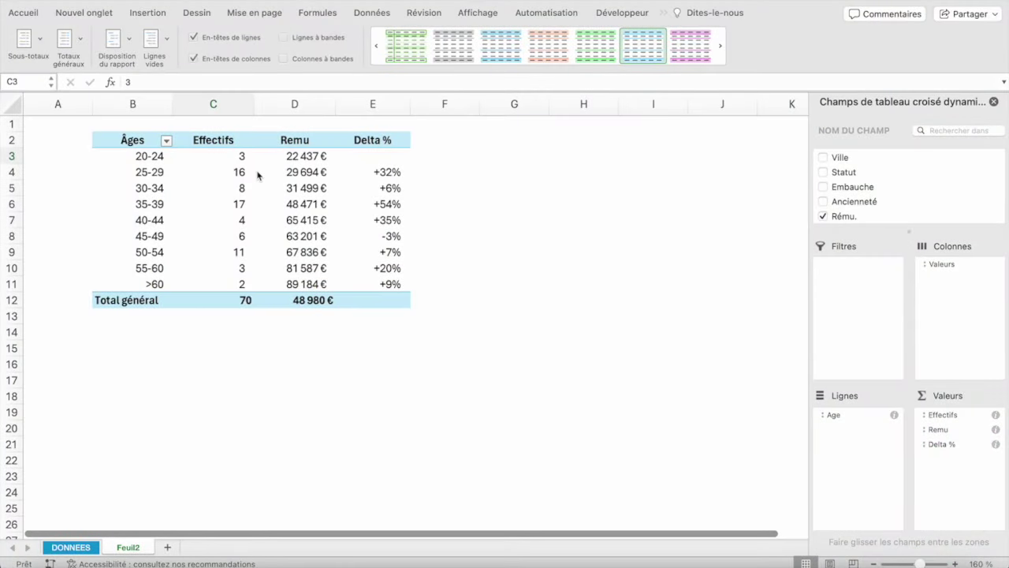
Step: Apply the light blue outlined pivot table style
click(246, 194)
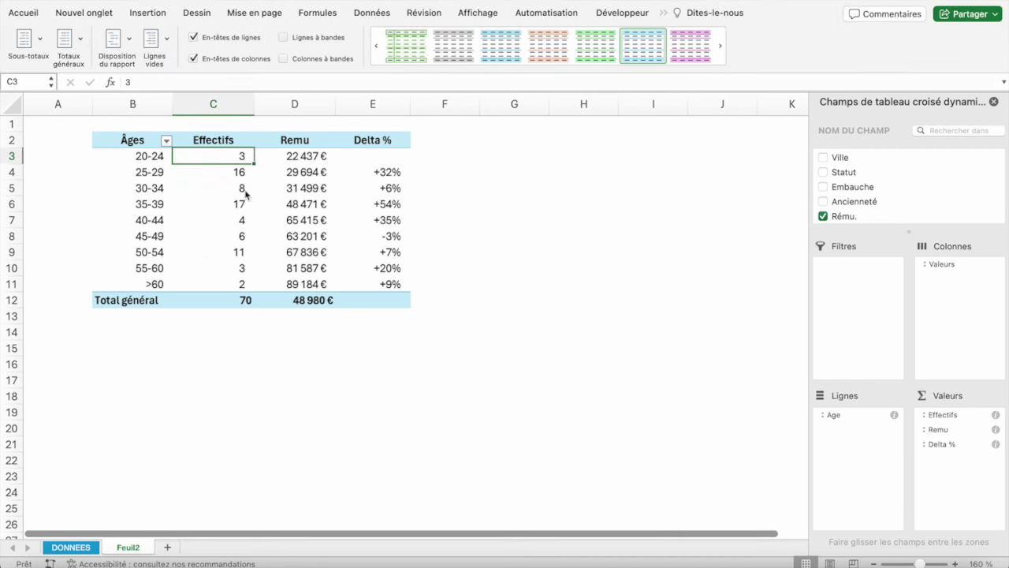
click(553, 69)
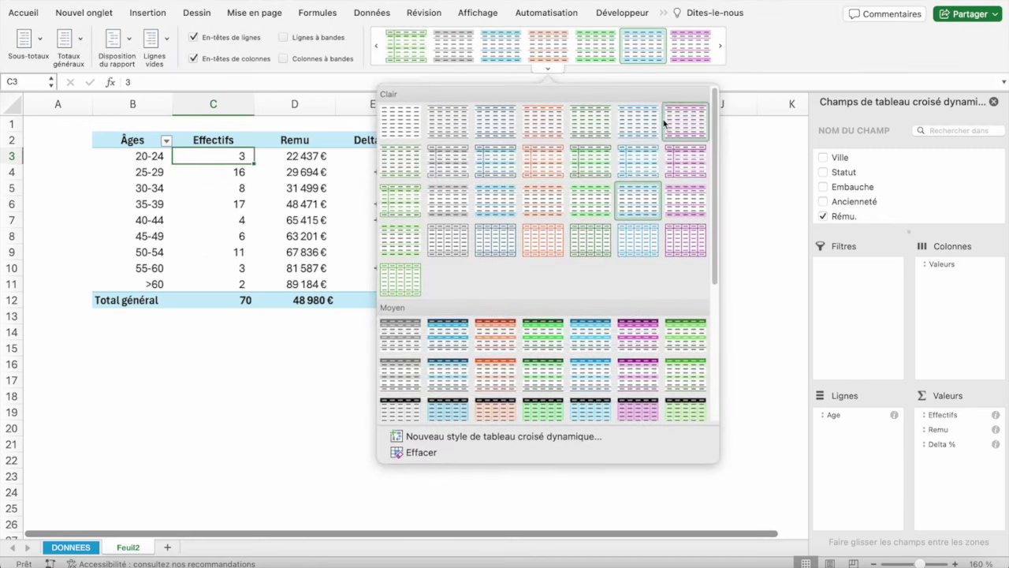
click(643, 169)
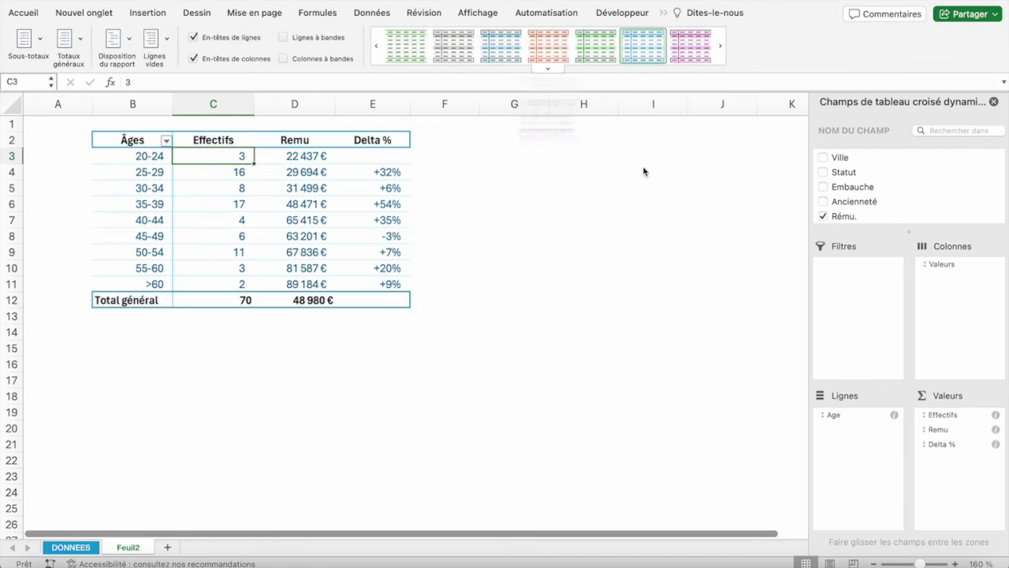
Step: Select the Remu values from the 20-24 band down to the total
click(140, 156)
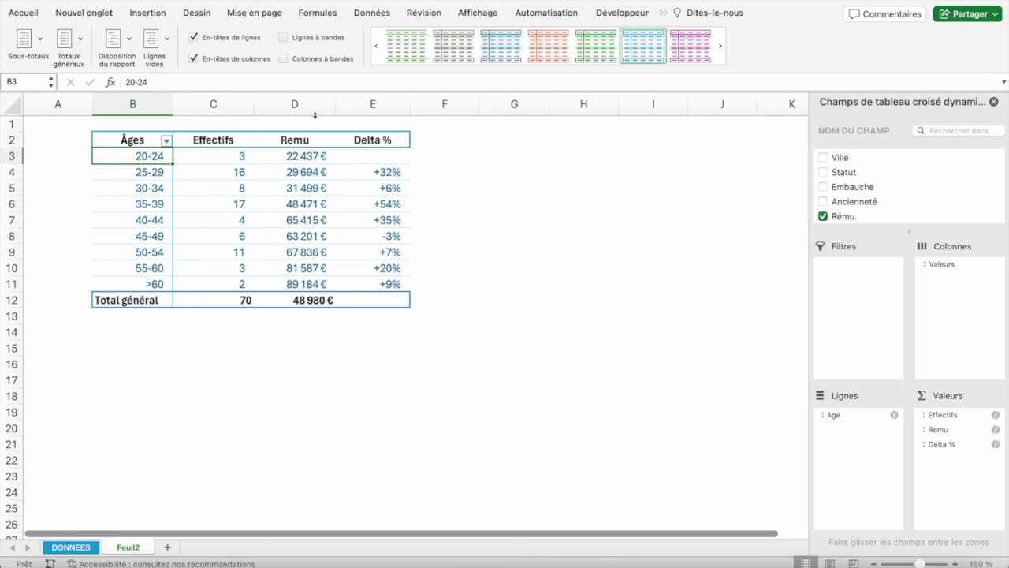
click(293, 155)
drag(293, 155, 299, 299)
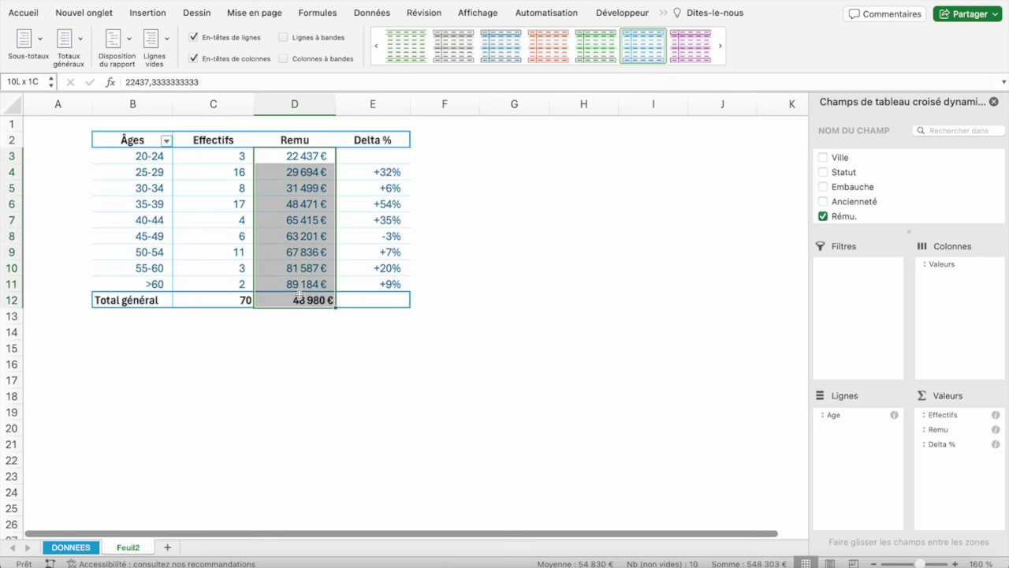
Step: Add solid blue data bars to the Remu column including its header, then list its formatting rules
click(294, 135)
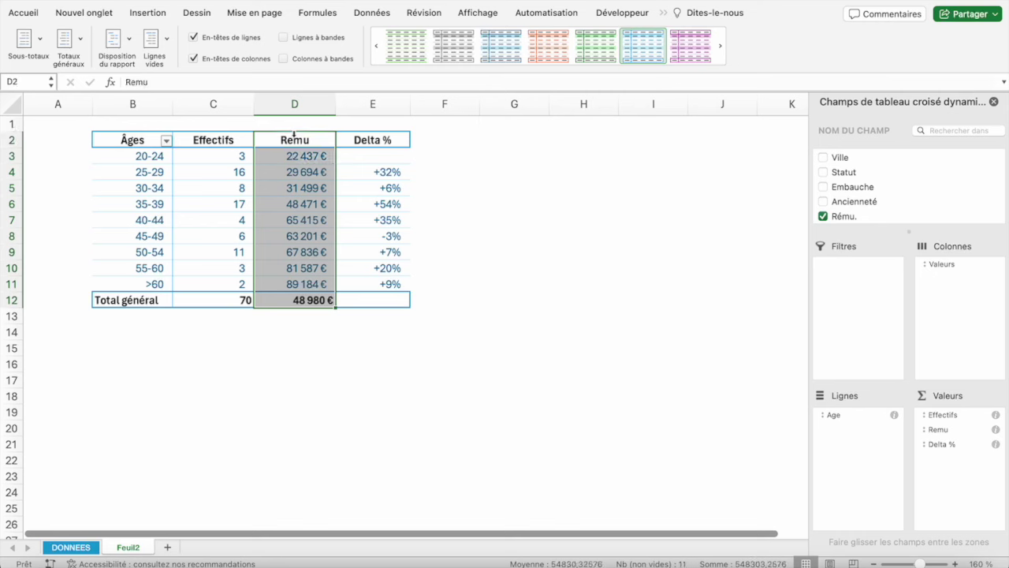
click(37, 14)
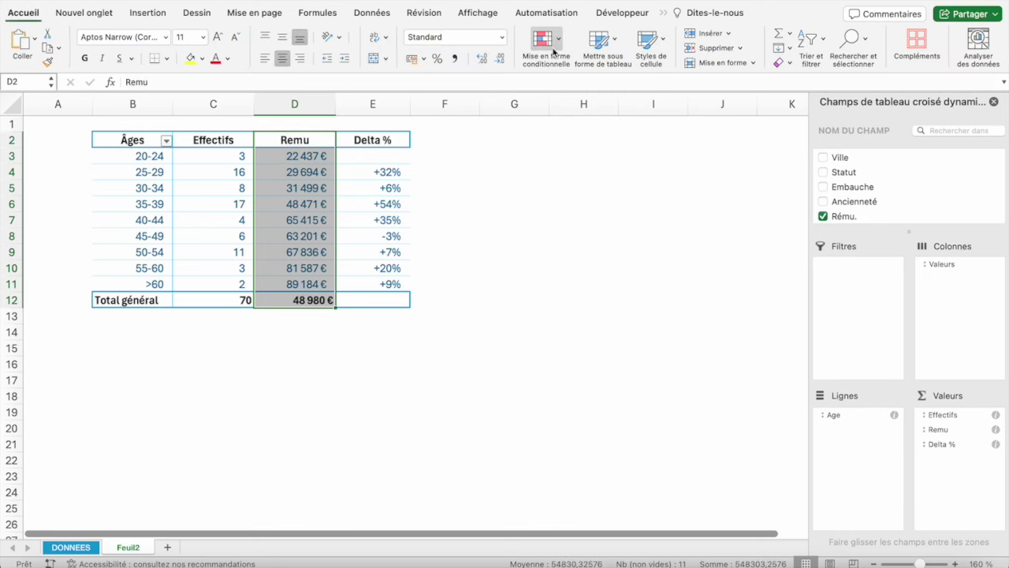
click(543, 38)
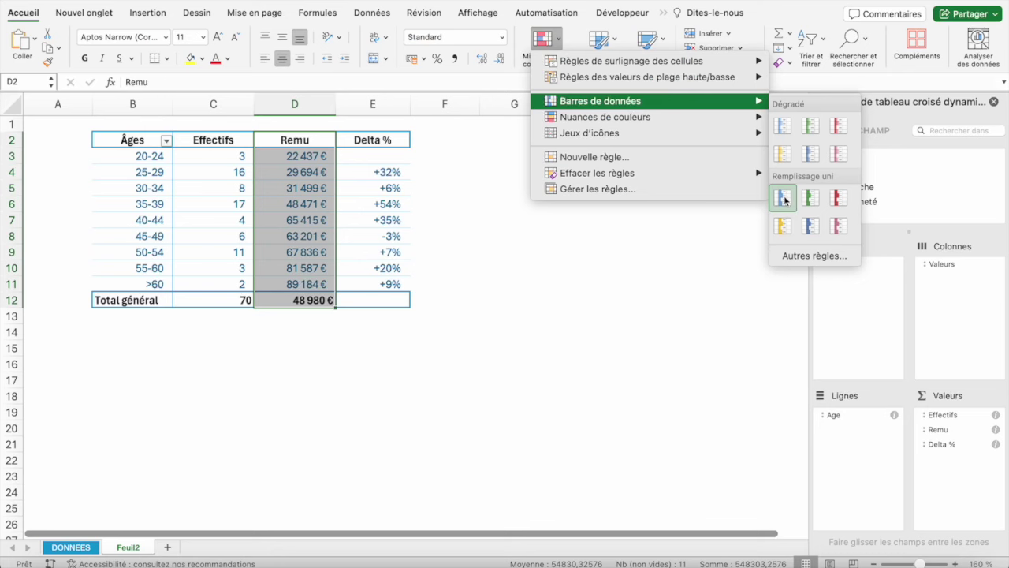
click(787, 201)
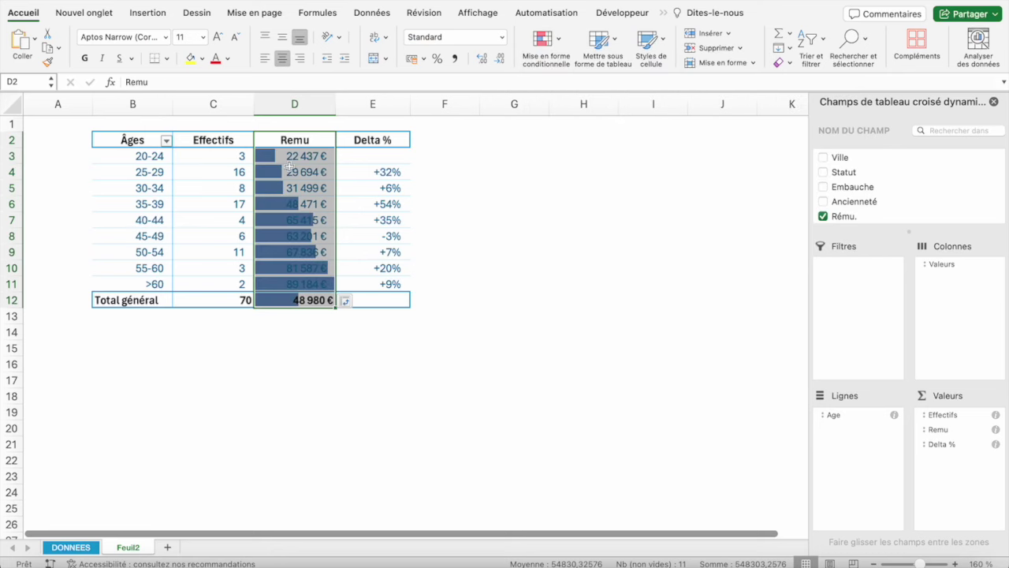
click(540, 40)
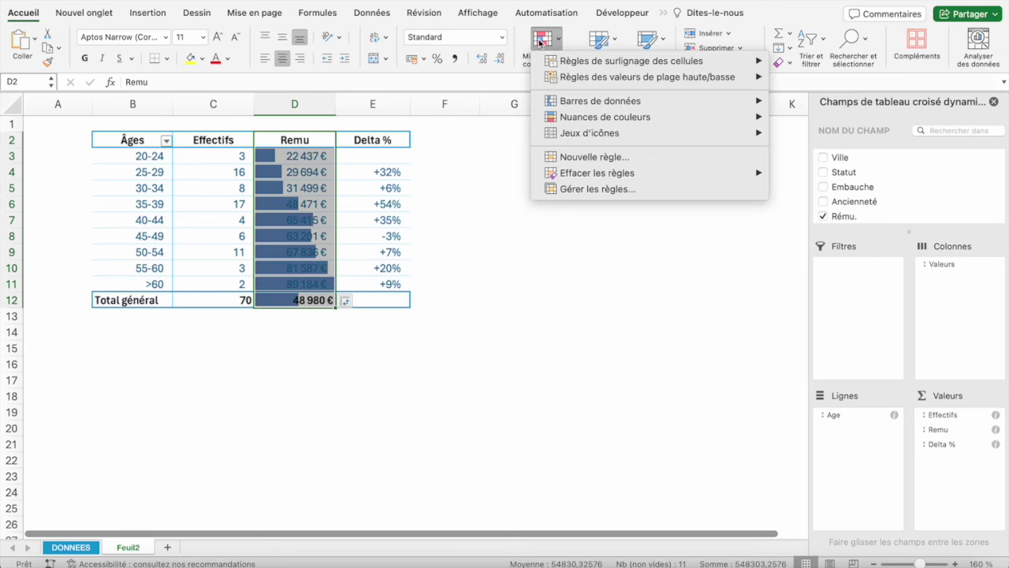
click(598, 190)
Step: Edit the Remu data bar rule so positive bars fill light blue, and apply the change
click(351, 62)
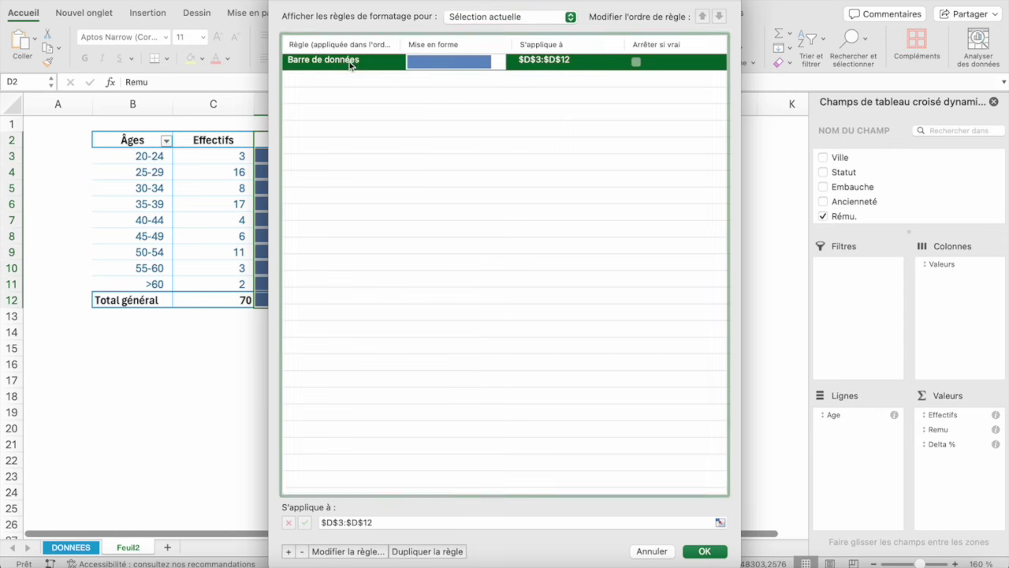
click(351, 551)
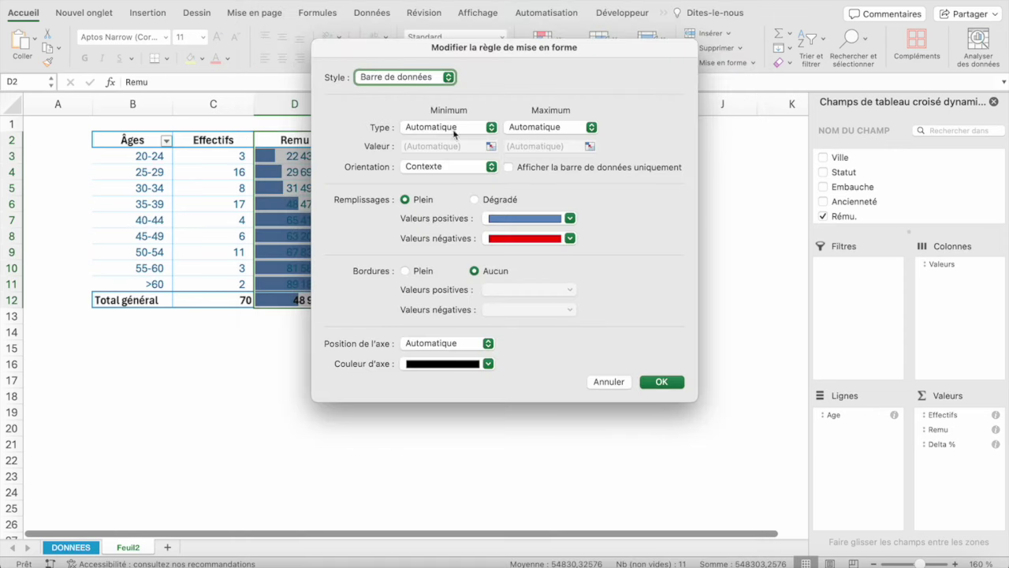
click(532, 220)
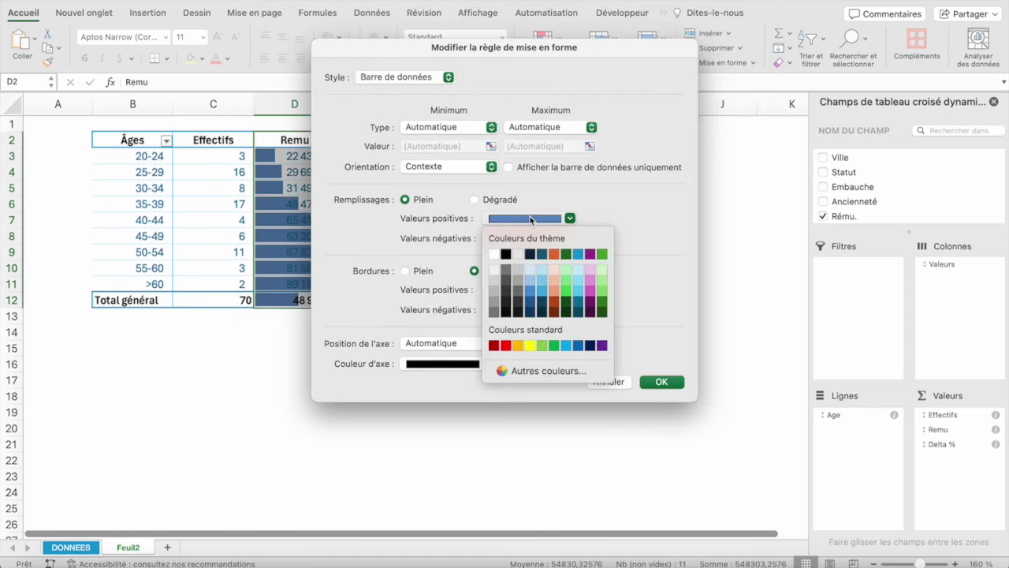
click(577, 270)
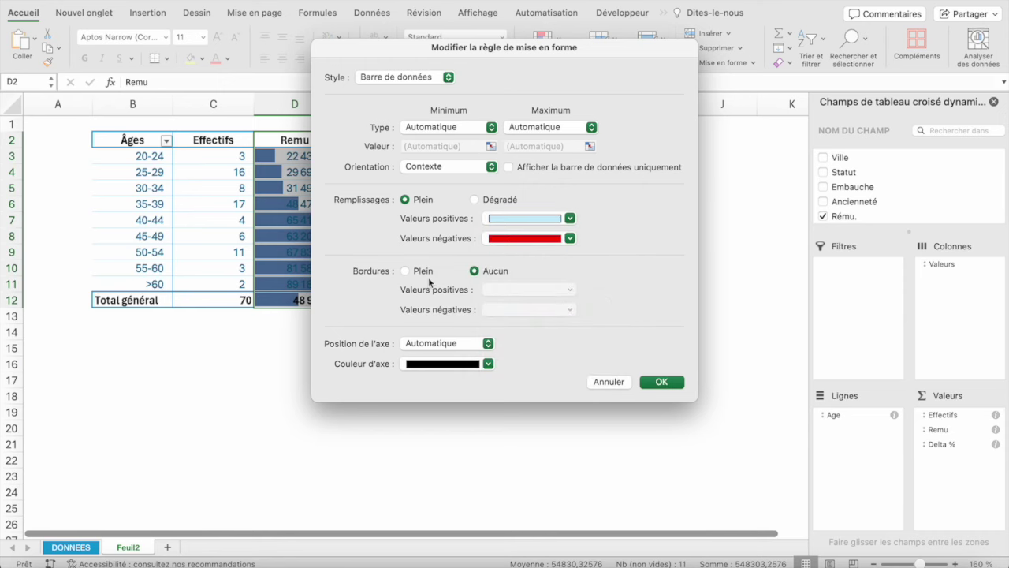
click(661, 381)
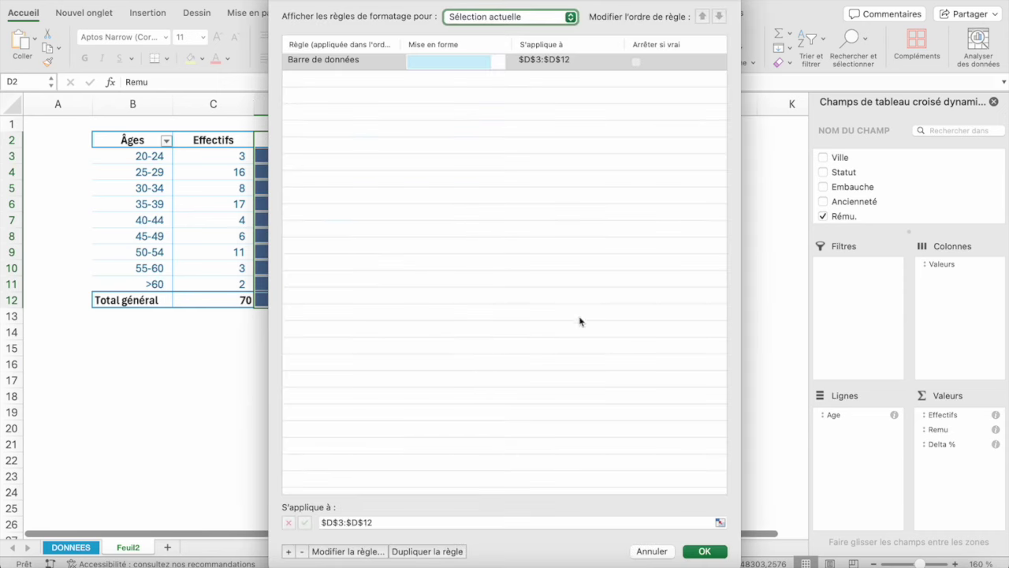
click(705, 551)
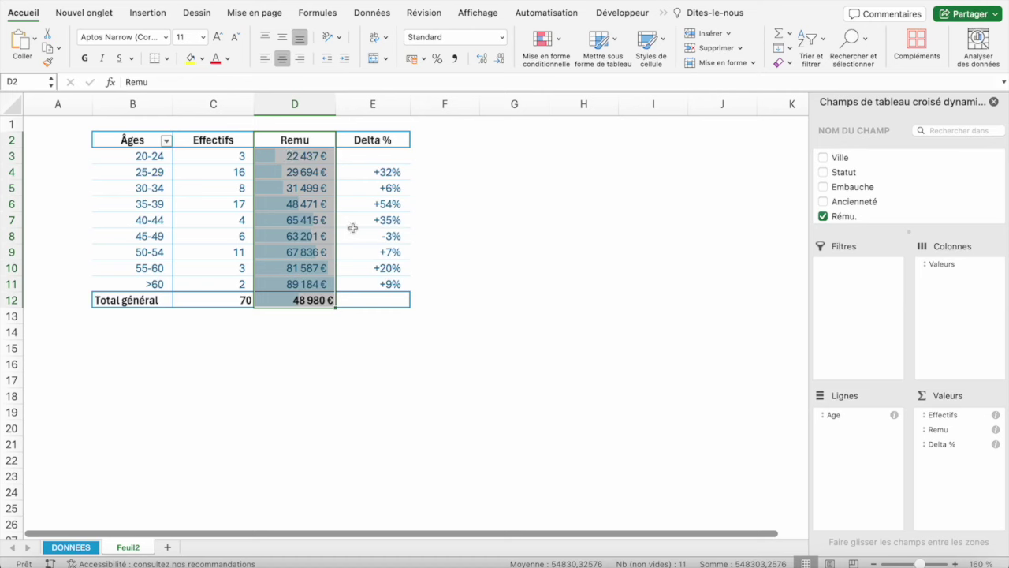
click(352, 228)
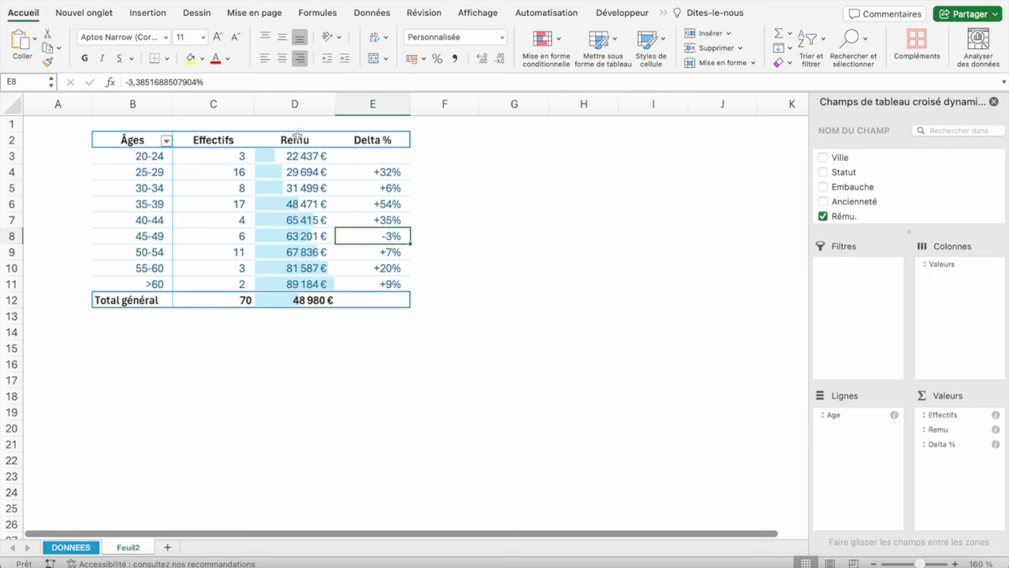
Step: Widen the Remu, Delta %, Effectifs and Âges columns by dragging their borders
drag(335, 103, 366, 103)
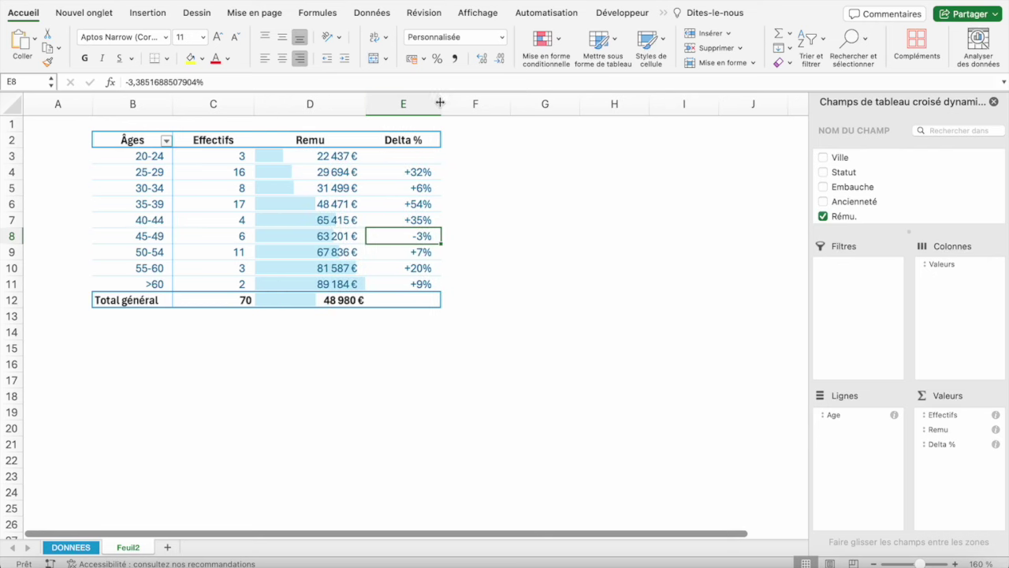
drag(443, 101, 452, 101)
drag(254, 98, 277, 99)
drag(172, 103, 185, 103)
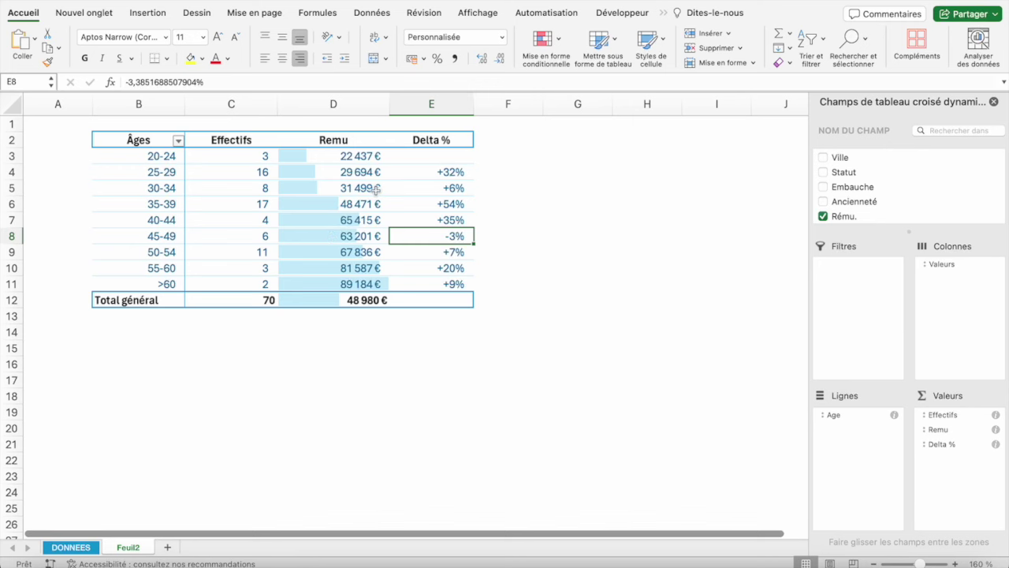
Step: Select the age-band Remu and Delta % values, then the 20-24 age band cell
drag(355, 154, 356, 282)
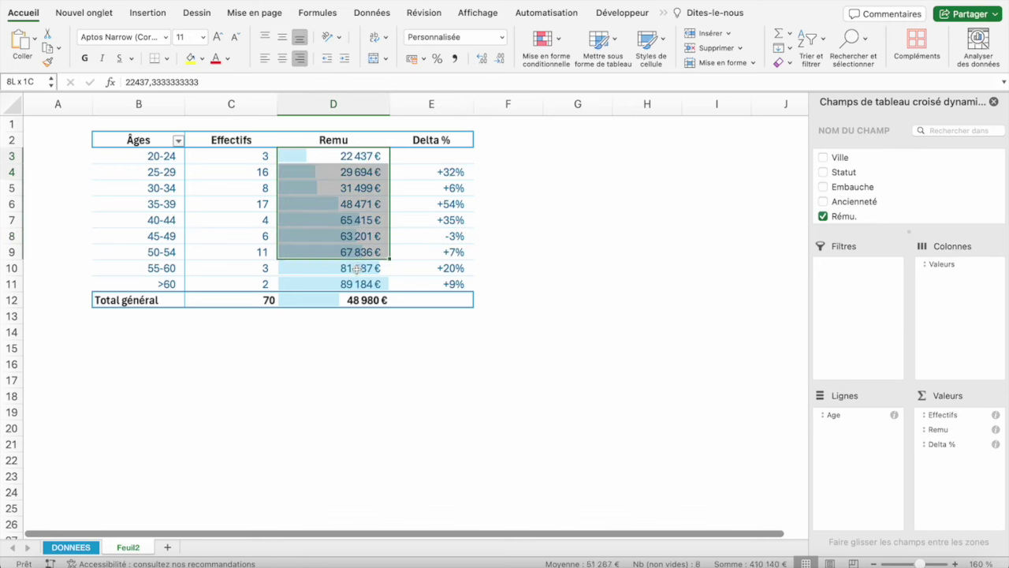
drag(448, 157, 449, 288)
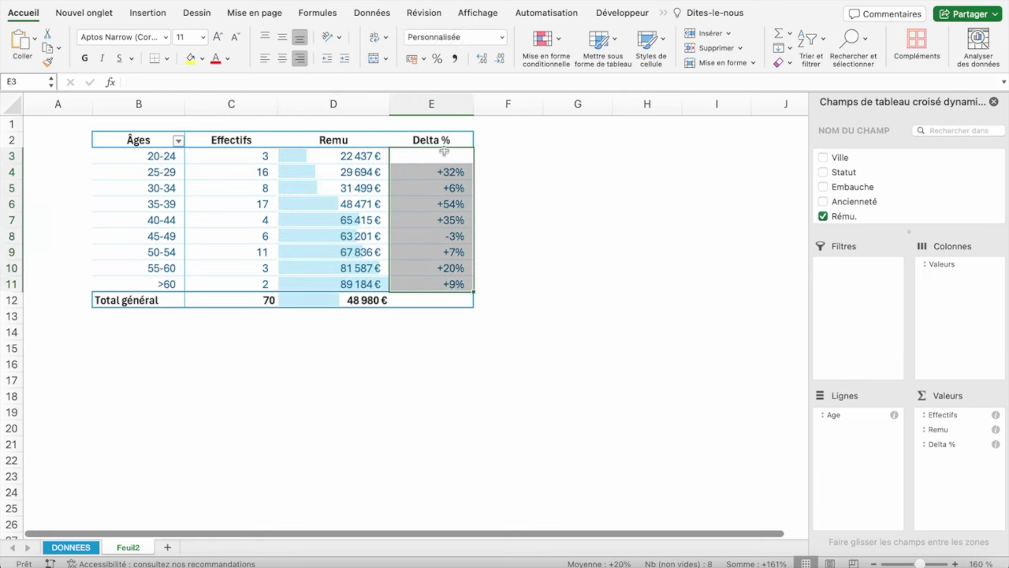
click(443, 160)
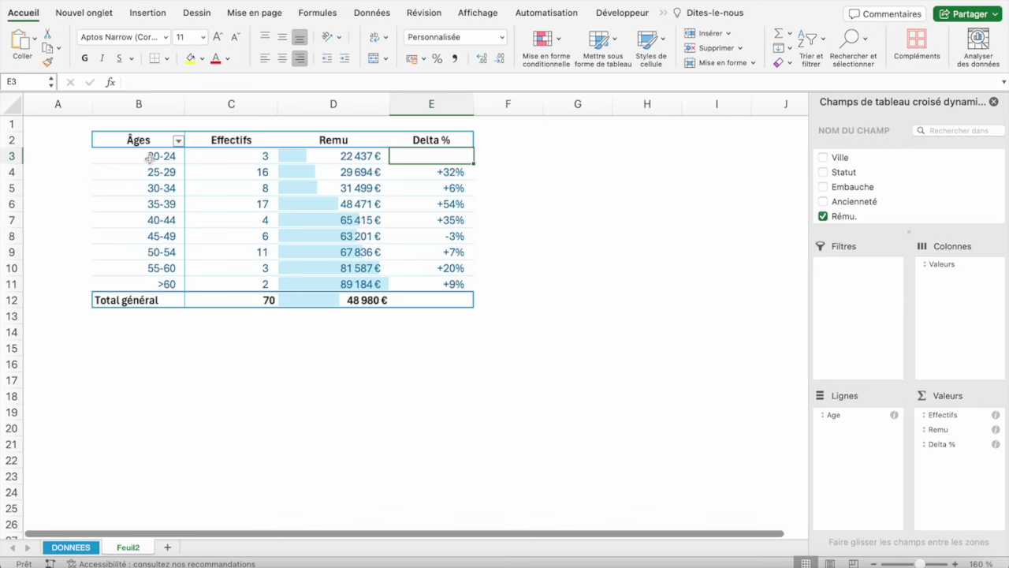
click(227, 154)
click(151, 157)
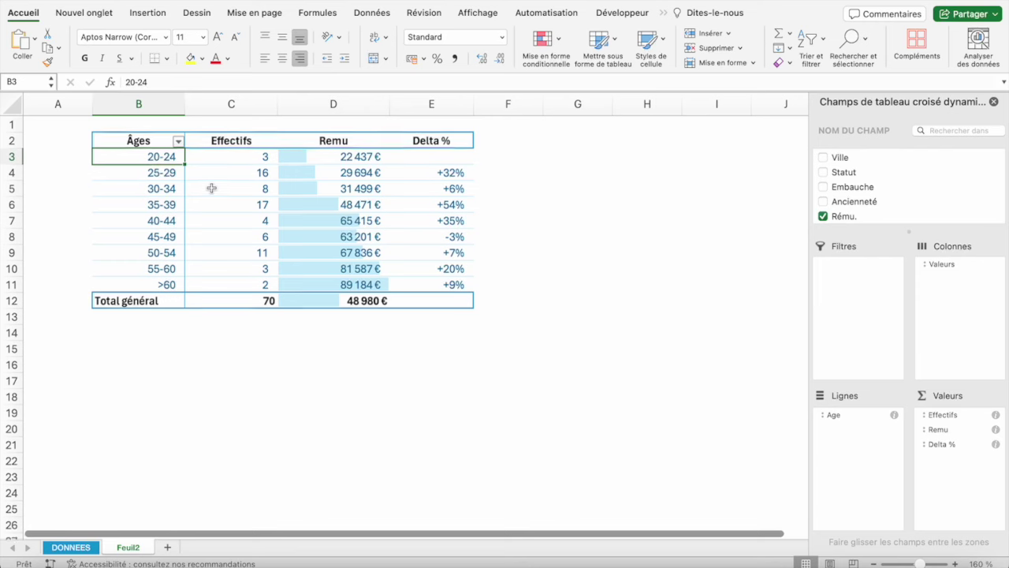
scroll(217, 169, up, 1)
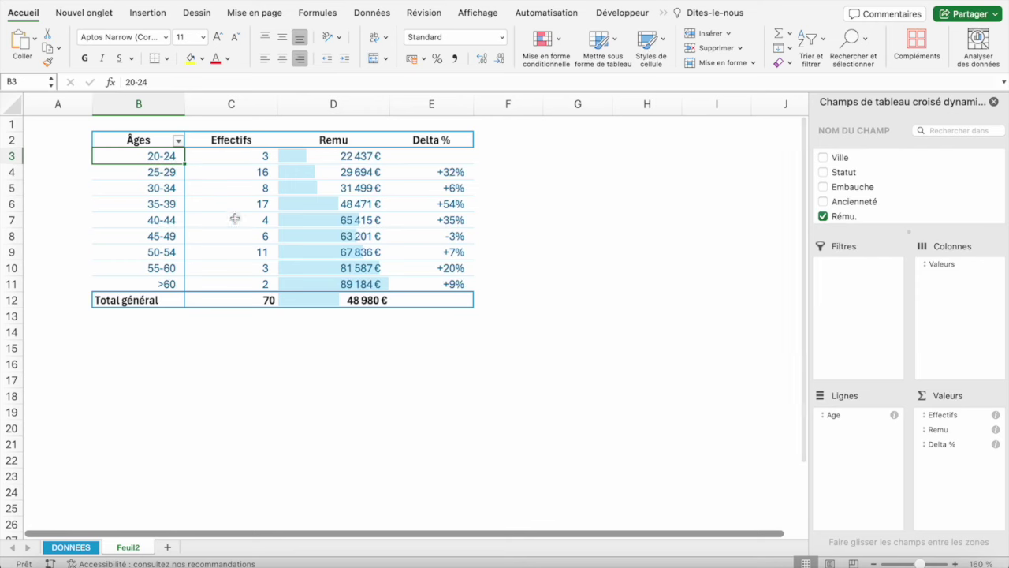